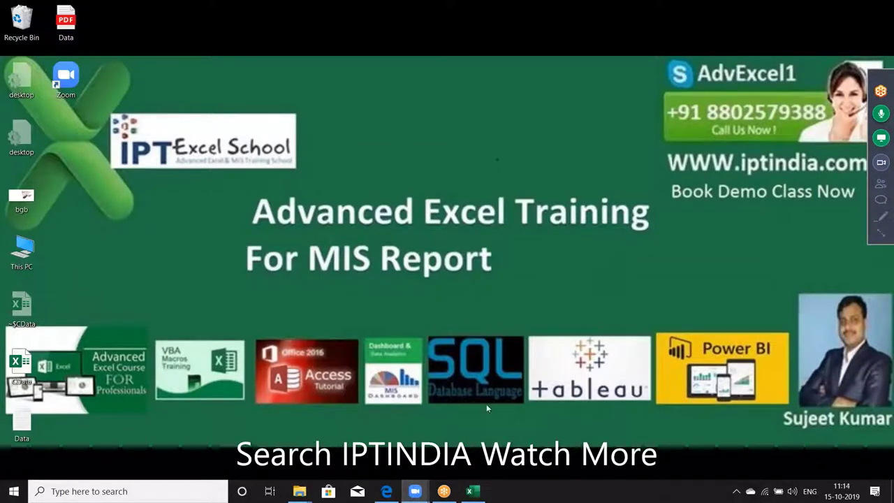
Step: Bring the blank Book1 Excel workbook to the front from the taskbar
left_click(473, 491)
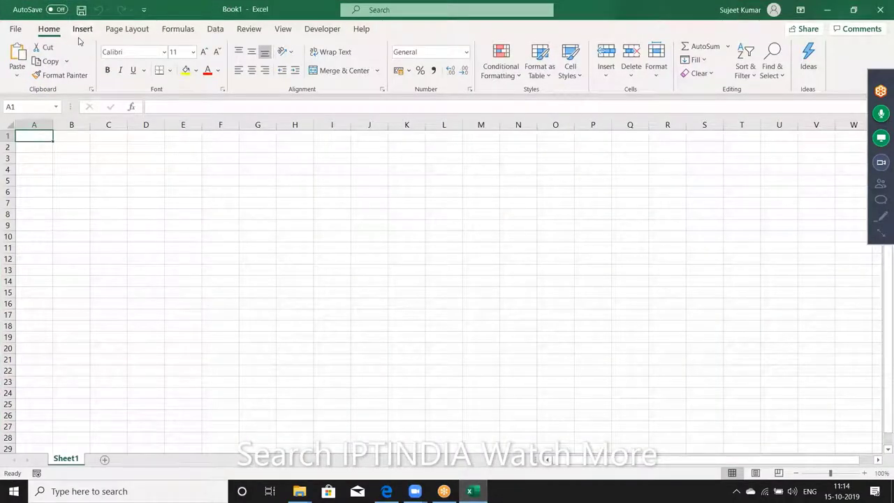
Step: Show the Formulas ribbon and browse the Logical and Text function lists
left_click(175, 33)
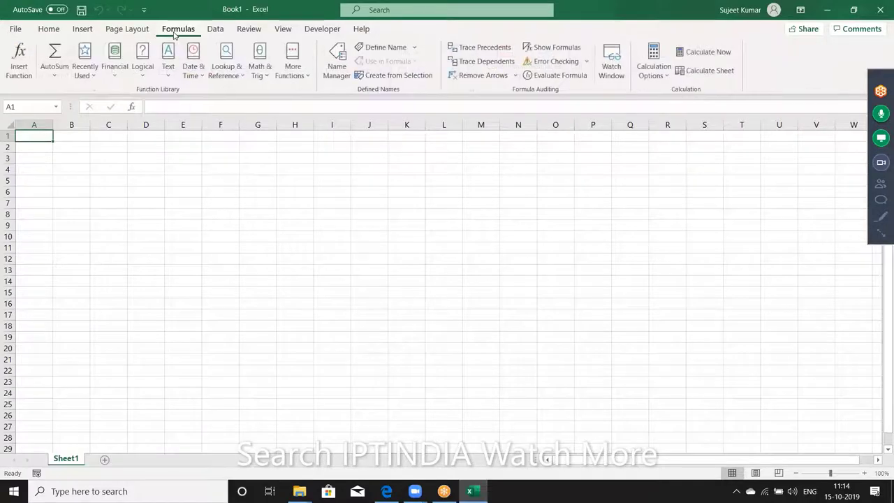
left_click(142, 70)
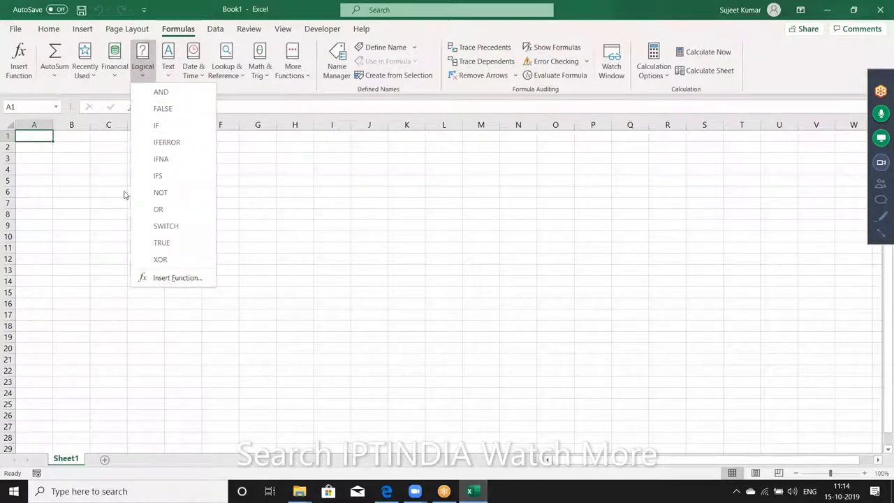
left_click(167, 76)
left_click(168, 76)
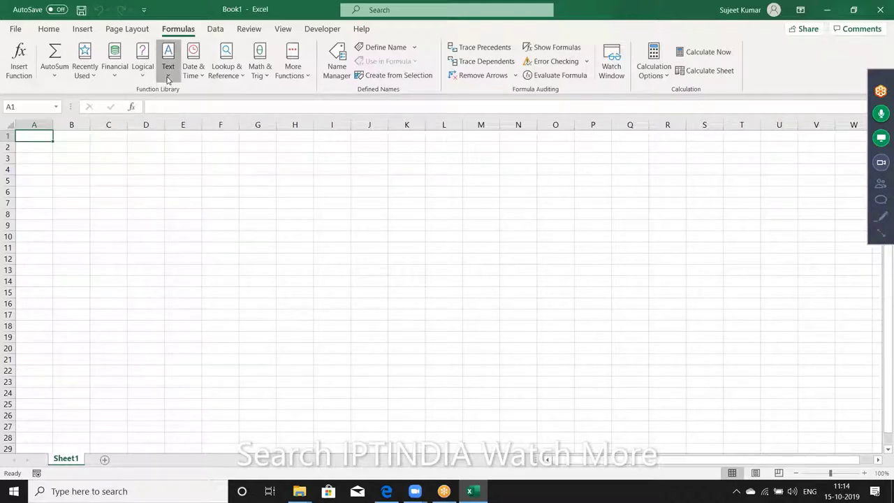
left_click(170, 75)
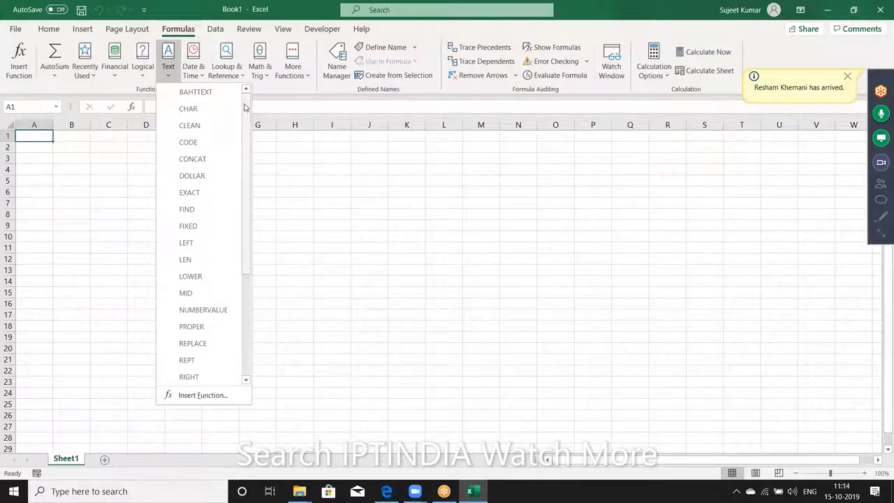
left_click(92, 144)
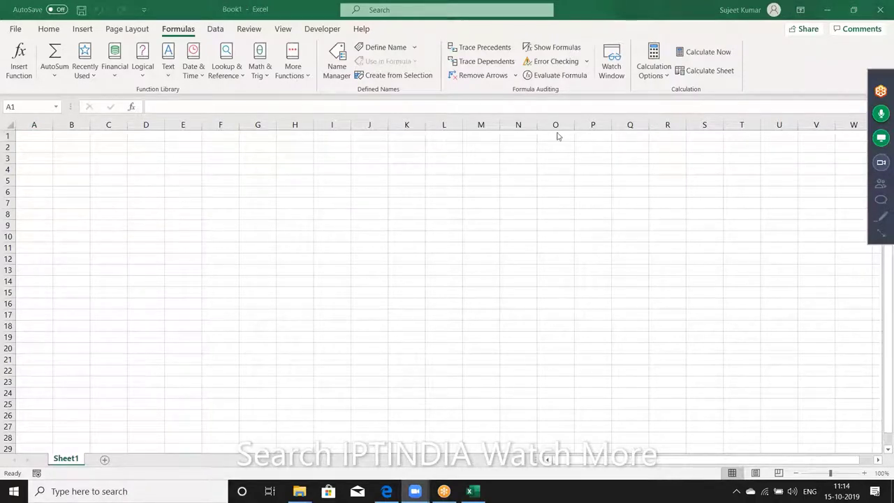
Step: Enter a first name in all lowercase in cell B3
left_click(76, 154)
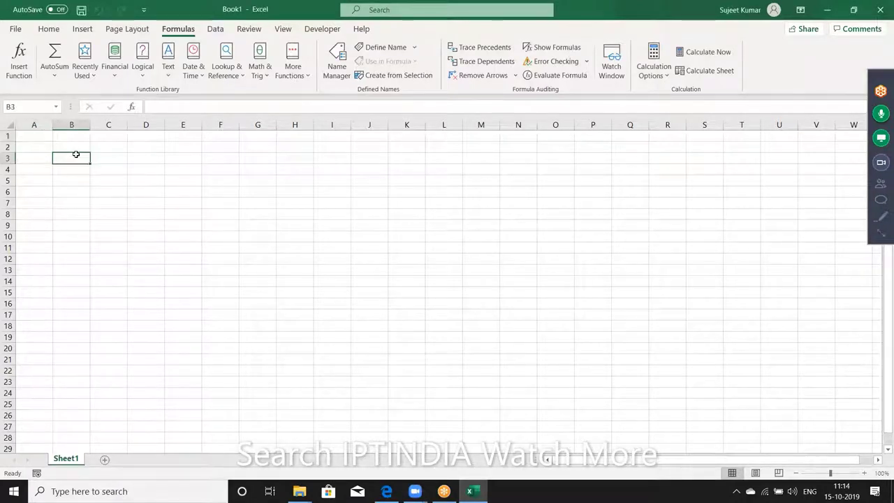
type("sujeet")
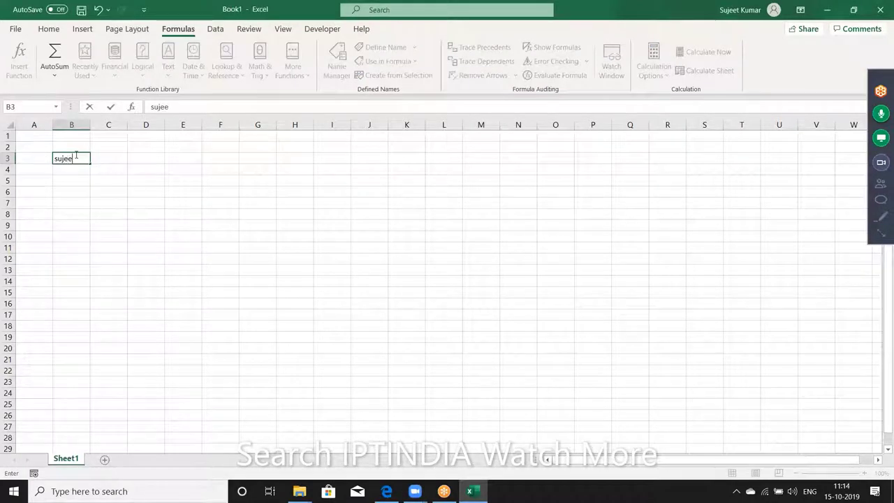
key("Tab")
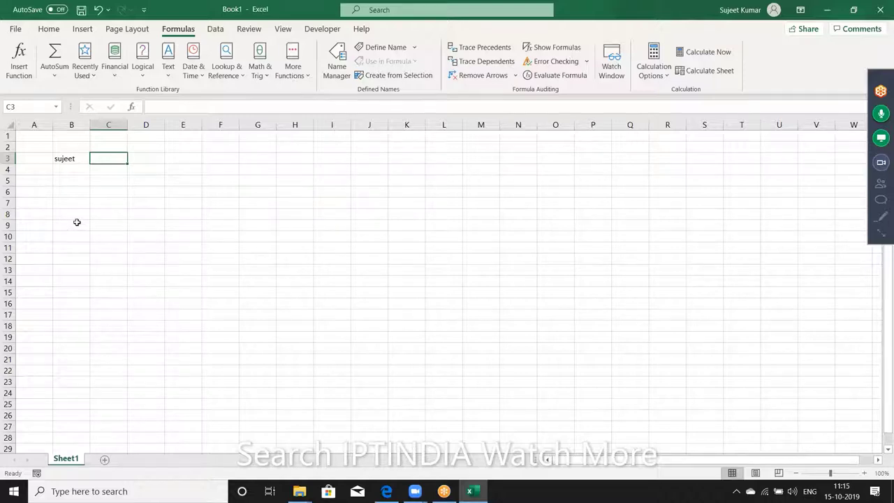
Step: Enter =UPPER(B3) in C3 to show the name in uppercase
type("=up")
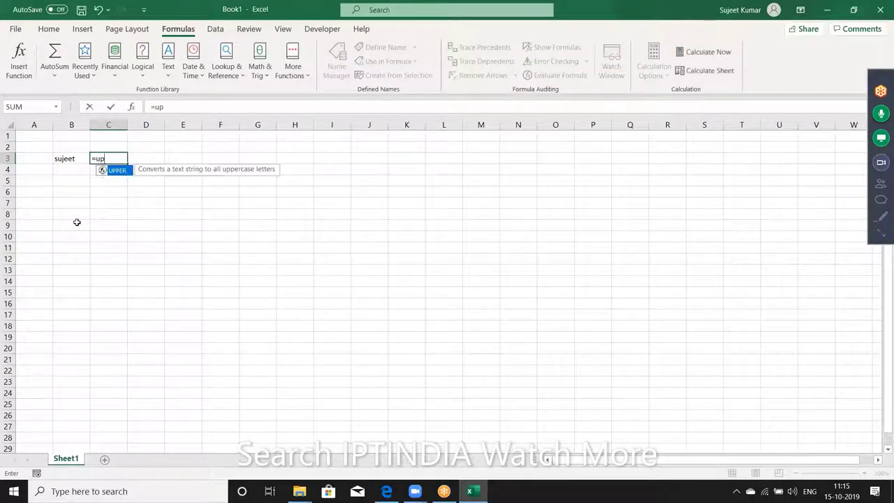
key("Tab")
key("Left")
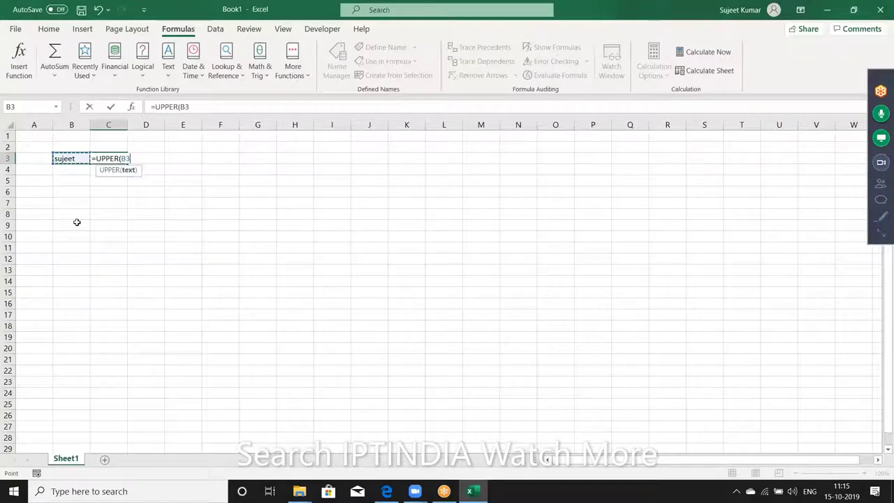
key("ctrl+Return")
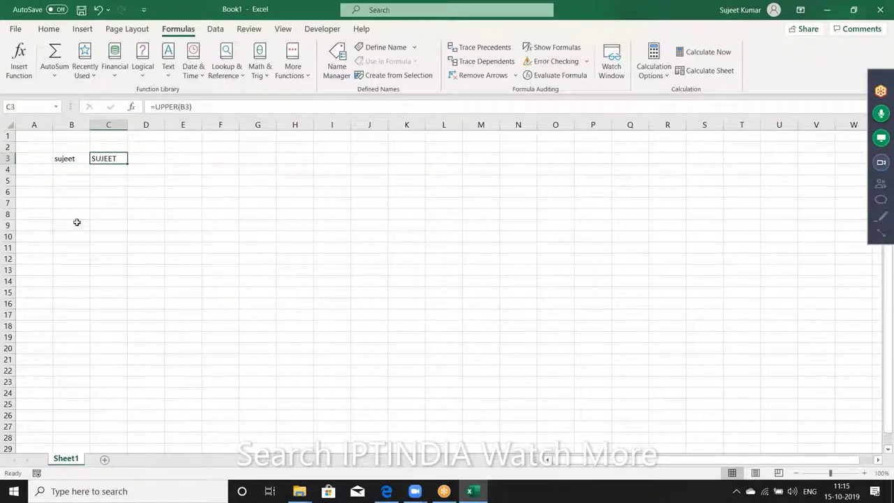
Step: Enter =LOWER(C3) in D3 to convert the name back to lowercase
key("Right")
type("=l")
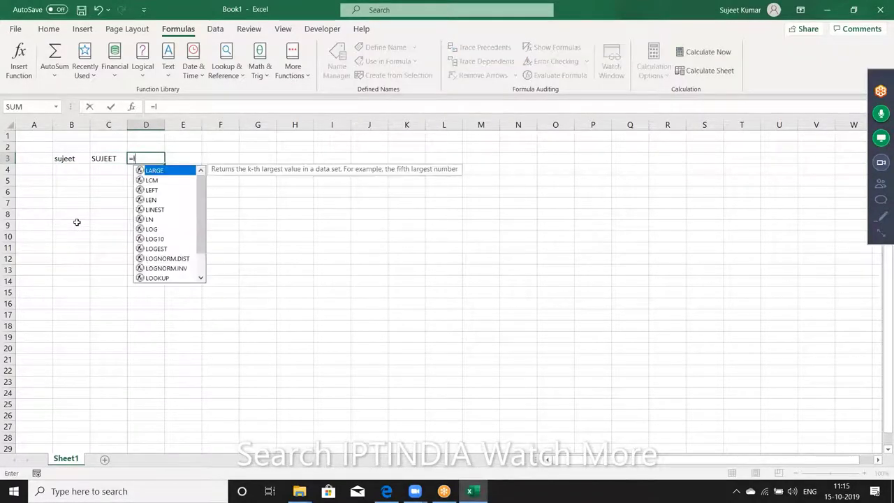
type("ow")
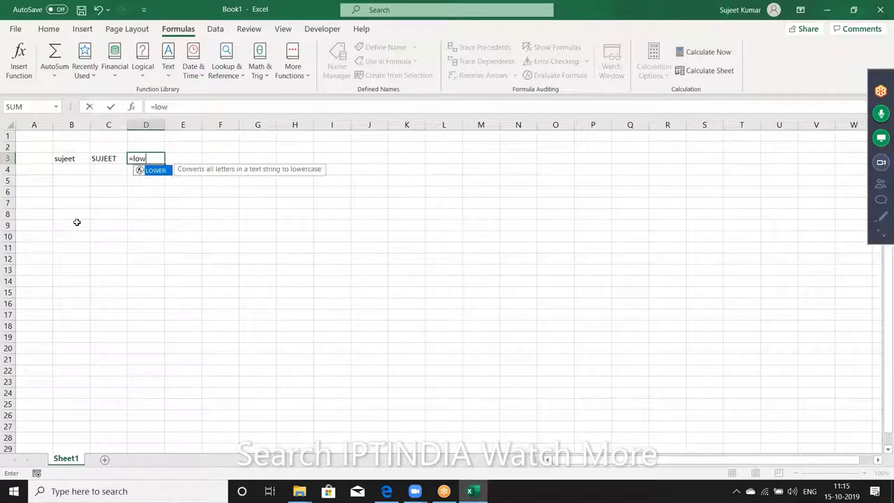
key("Tab")
key("Left")
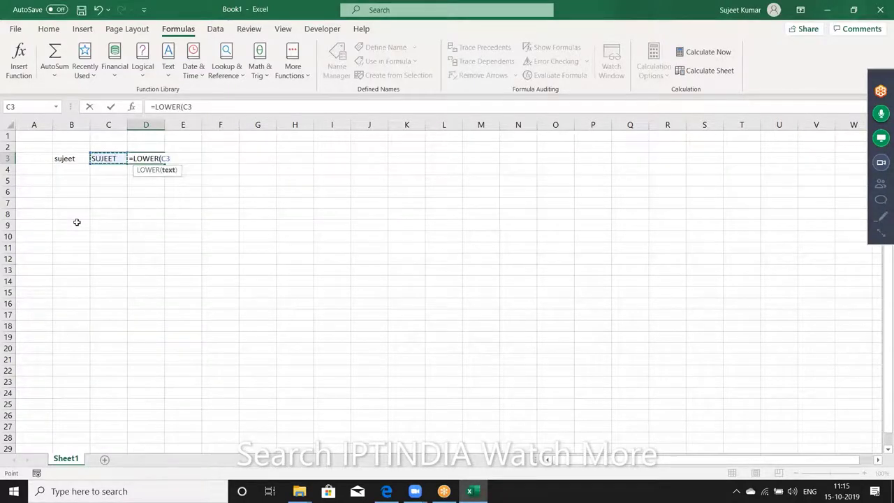
key("Return")
Step: Enter =PROPER(D3) in E3 to show the name in proper case
key("Right")
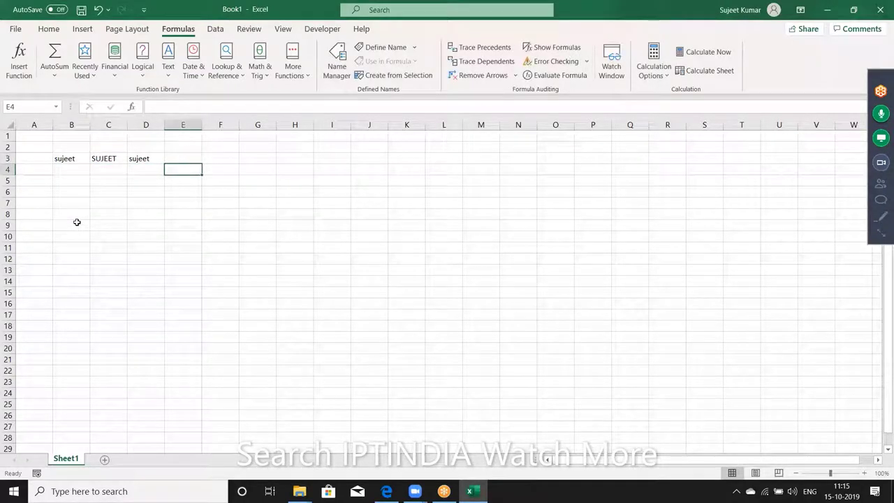
key("Up")
type("=pr")
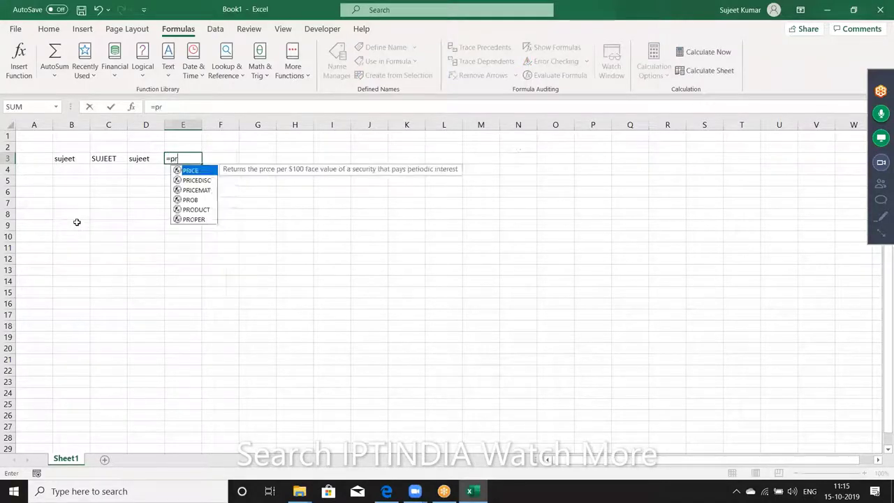
type("o")
key("BackSpace")
key("Down")
key("Down")
key("Down")
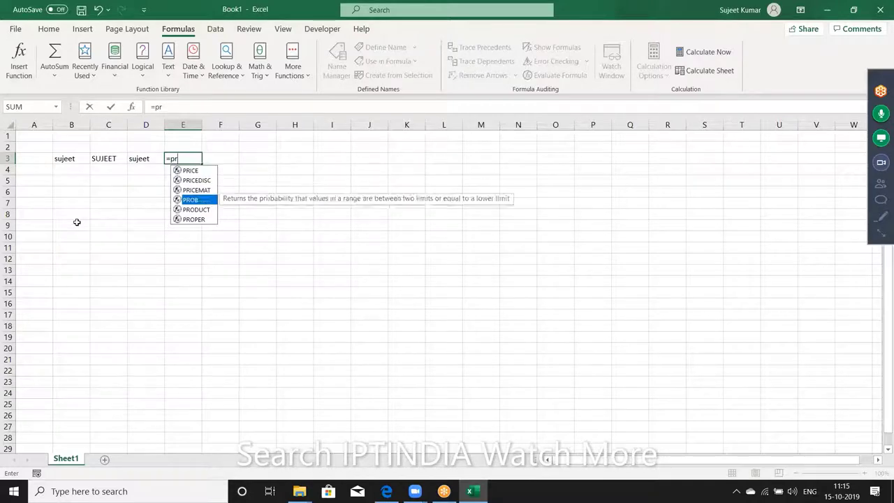
key("Down")
key("Down")
key("Tab")
key("Left")
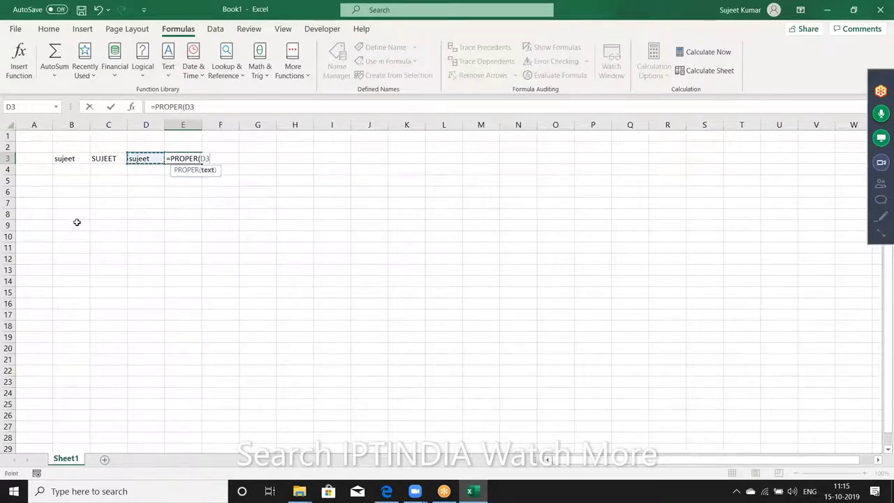
key("Return")
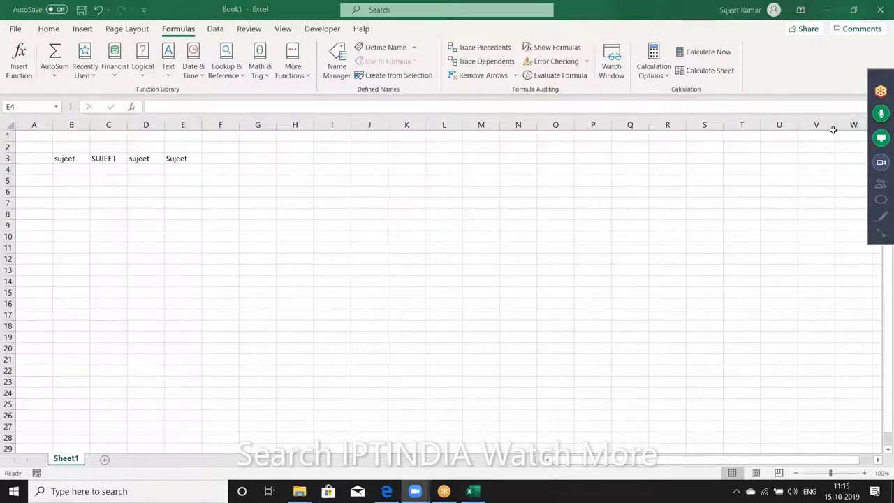
Step: Open the meeting Attendees panel, mute an attendee, and close the panel
left_click(881, 184)
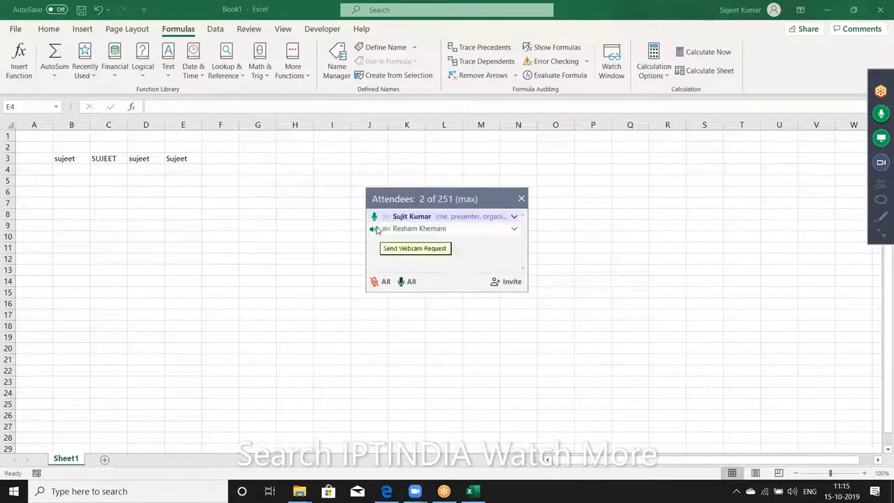
left_click(382, 231)
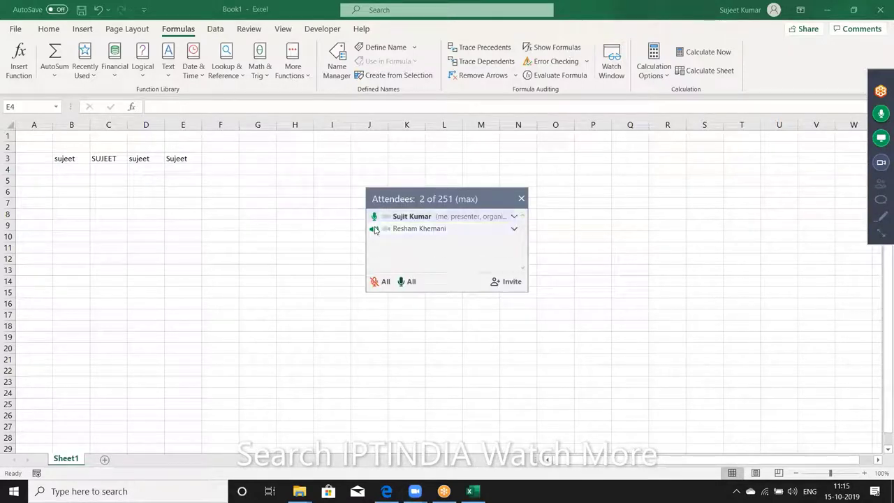
left_click(521, 198)
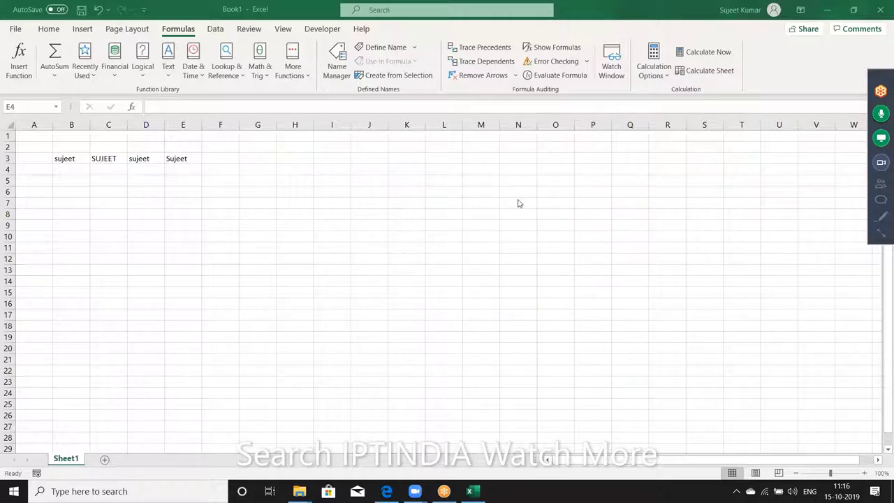
Step: Put the letter A in B5 and =CODE(B5) in C5, returning 65
left_click(73, 177)
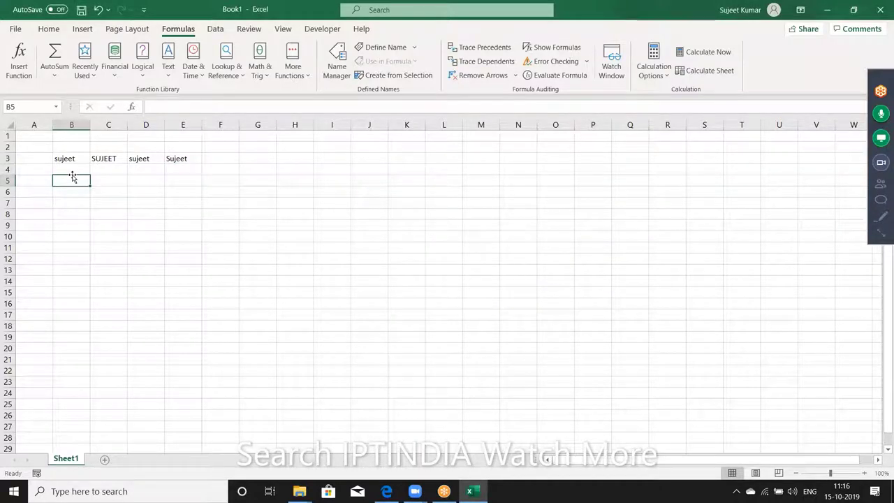
type("A")
key("Tab")
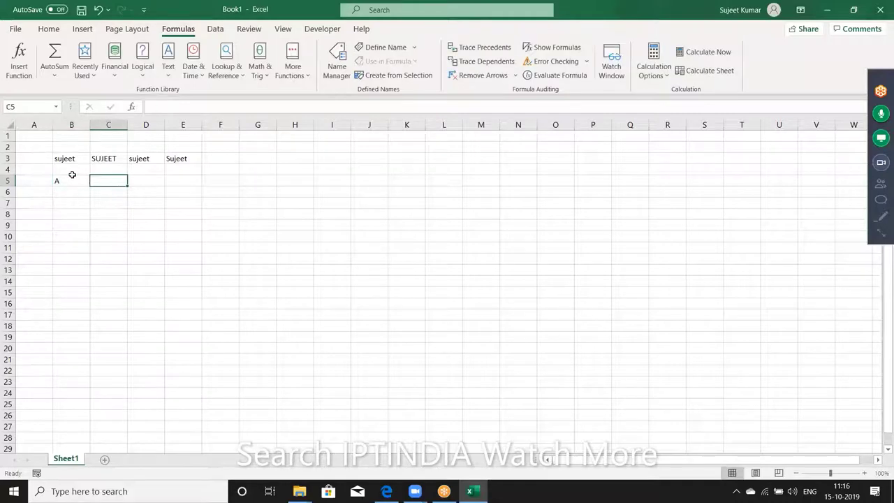
type("=code")
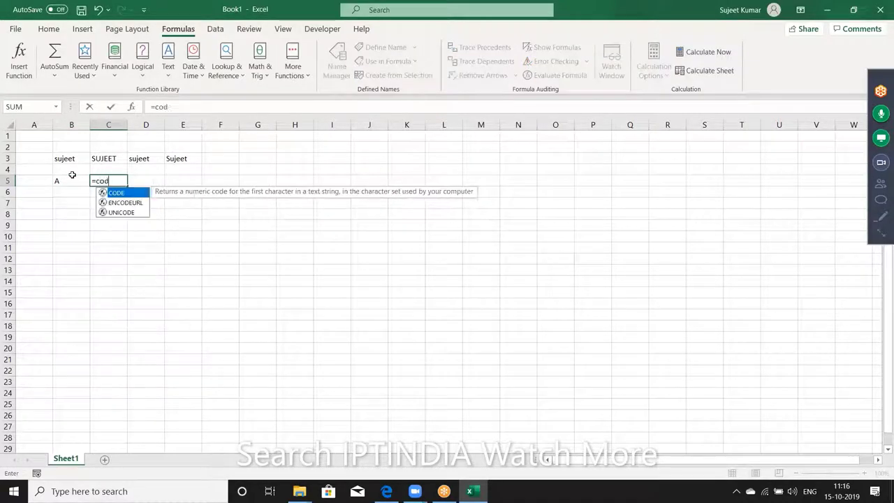
key("Tab")
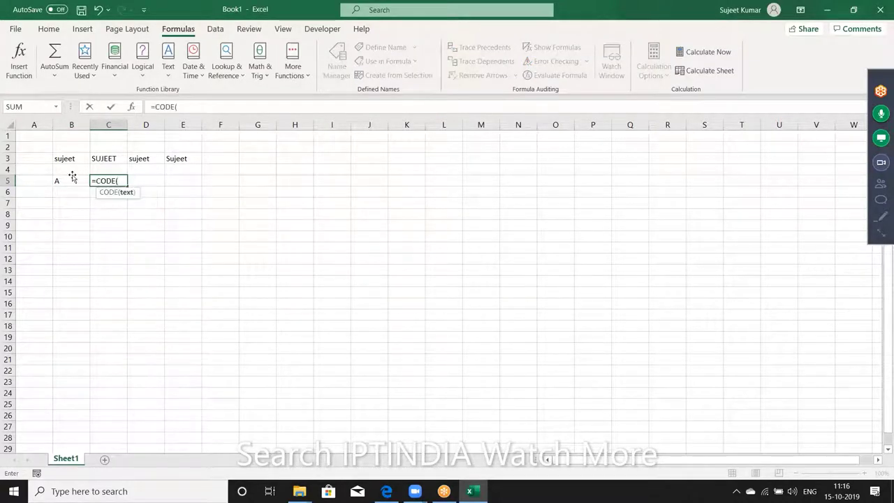
left_click(72, 178)
key("Return")
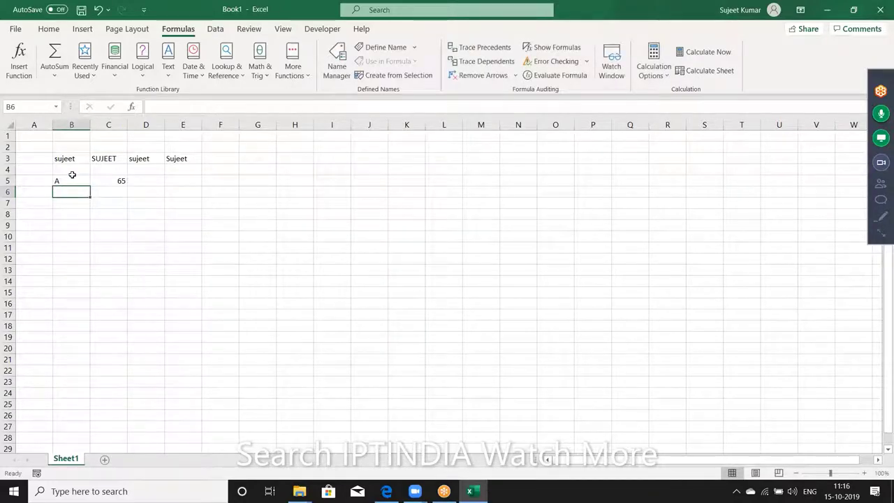
Step: Enter =CHAR(C5) in D5 to turn code 65 back into A
key("Up")
key("Right")
key("Right")
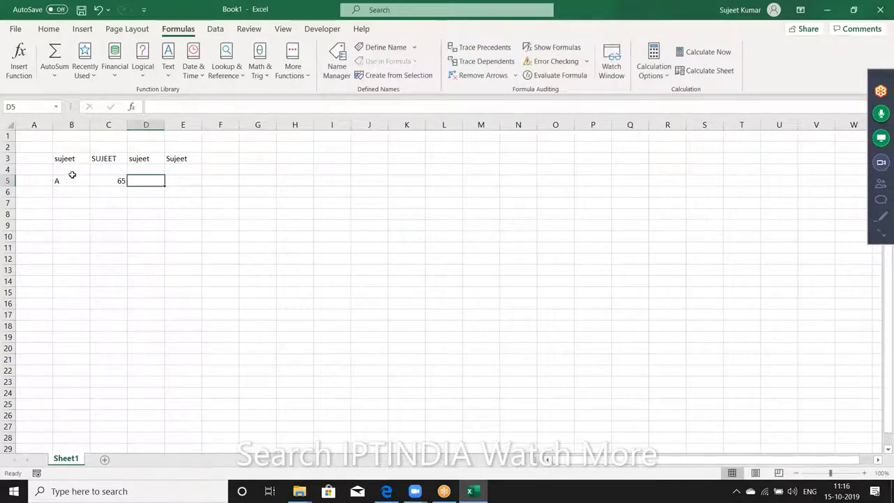
type("=ch")
key("Tab")
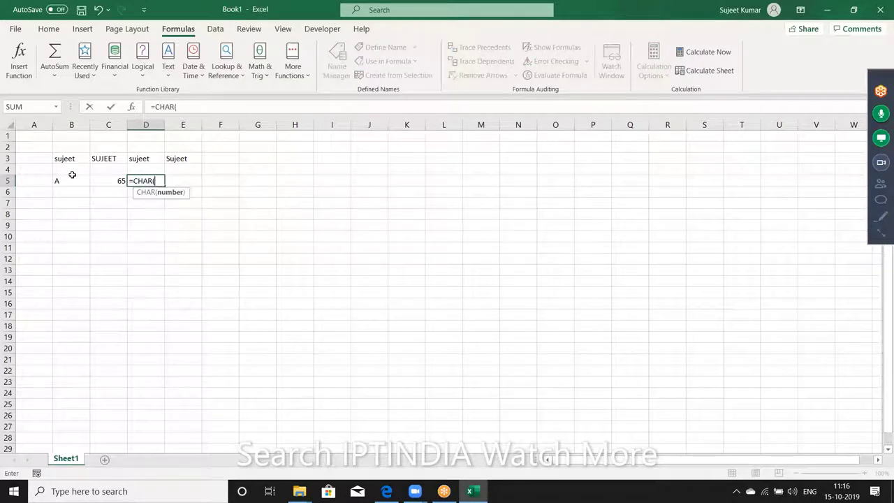
key("Left")
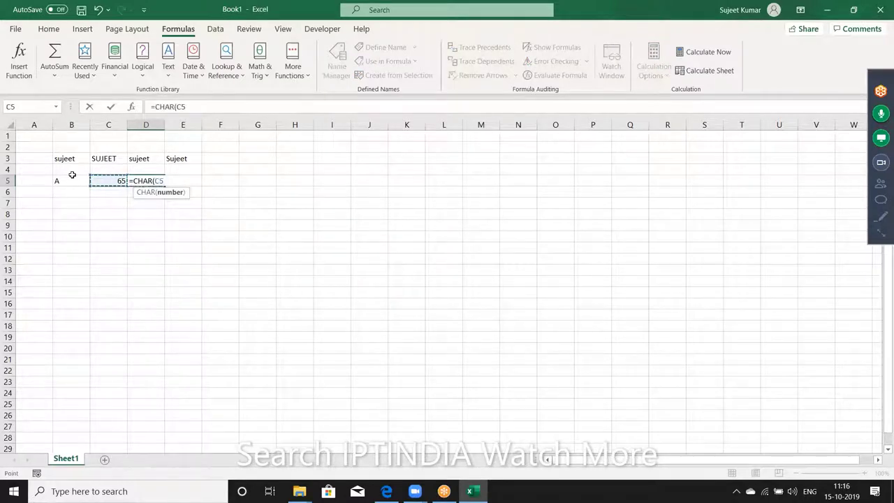
key("ctrl+Return")
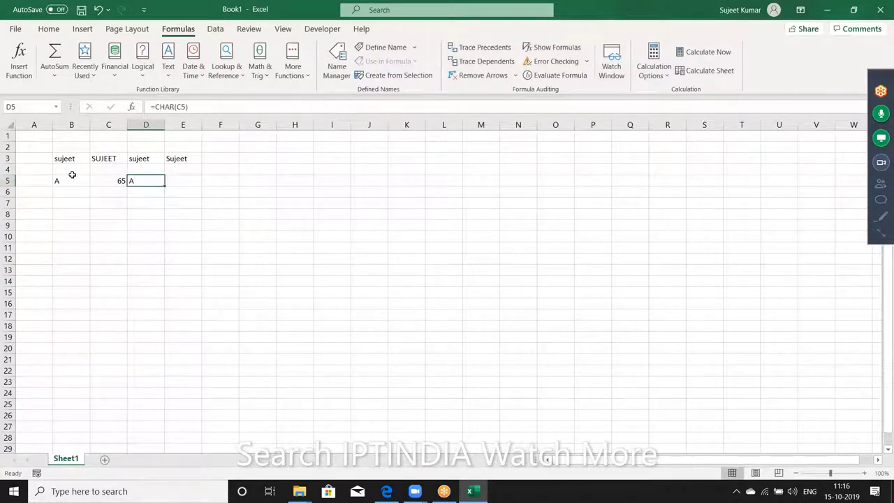
Step: Review the CODE formula in C5 and the CHAR formula in D5
key("Left")
key("Left")
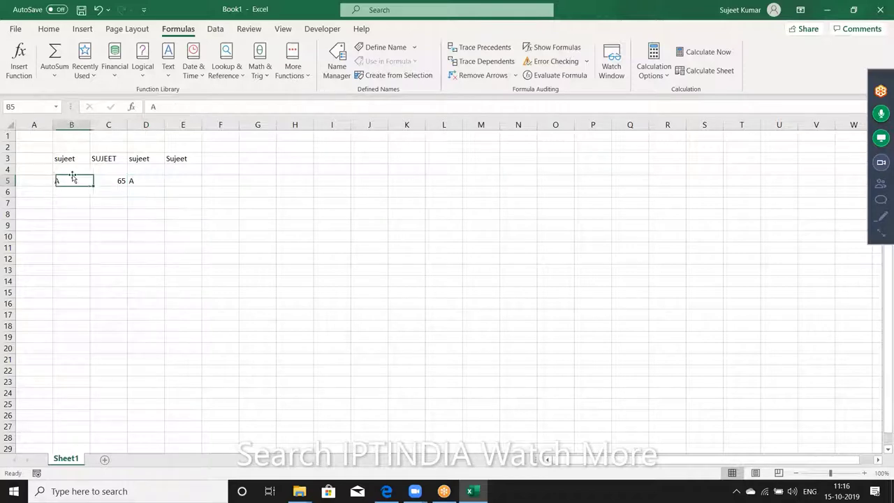
key("Right")
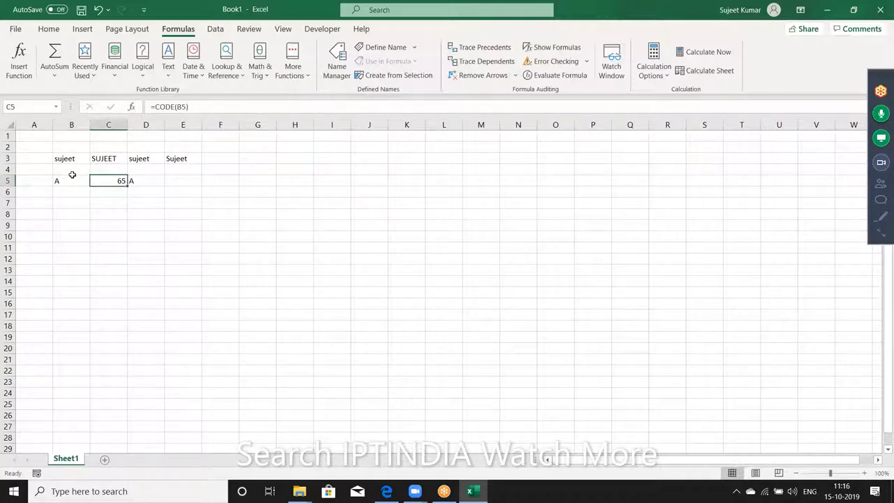
key("Right")
key("Left")
key("Right")
key("Left")
key("Right")
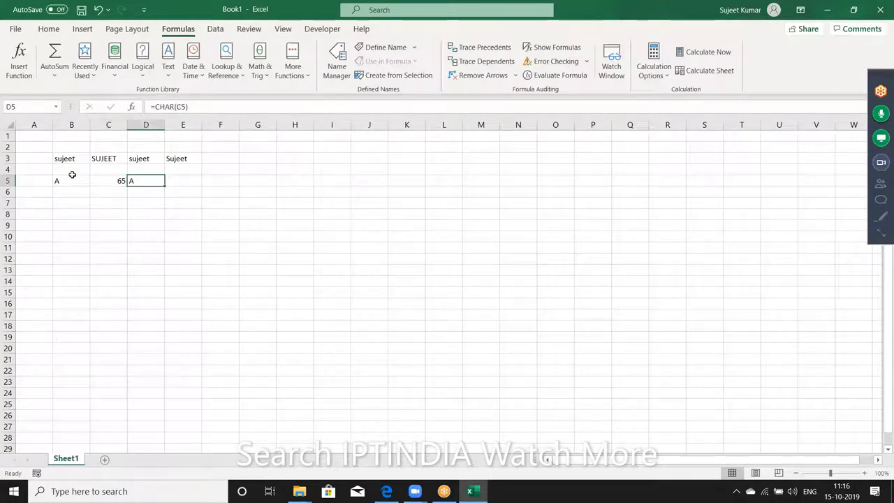
key("Down")
key("Down")
key("Down")
Step: Type a full name with many inner spaces in B8 and space-padded first names in B9 and B10
key("Left")
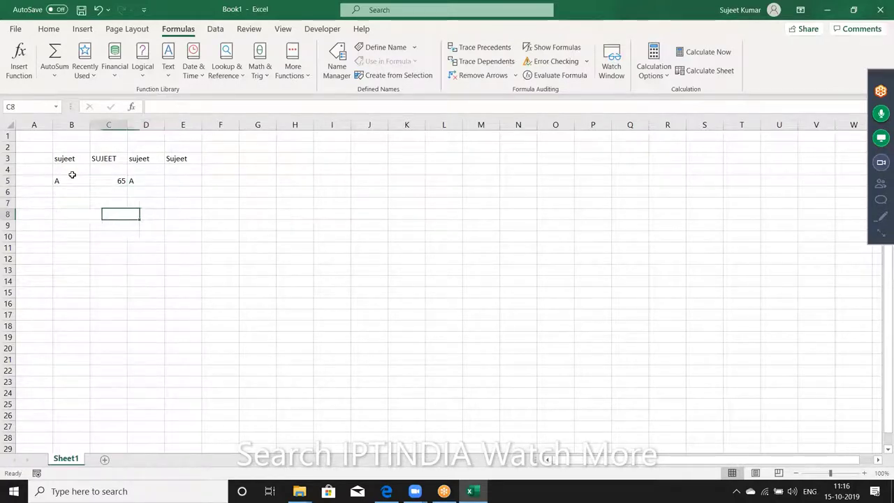
key("Left")
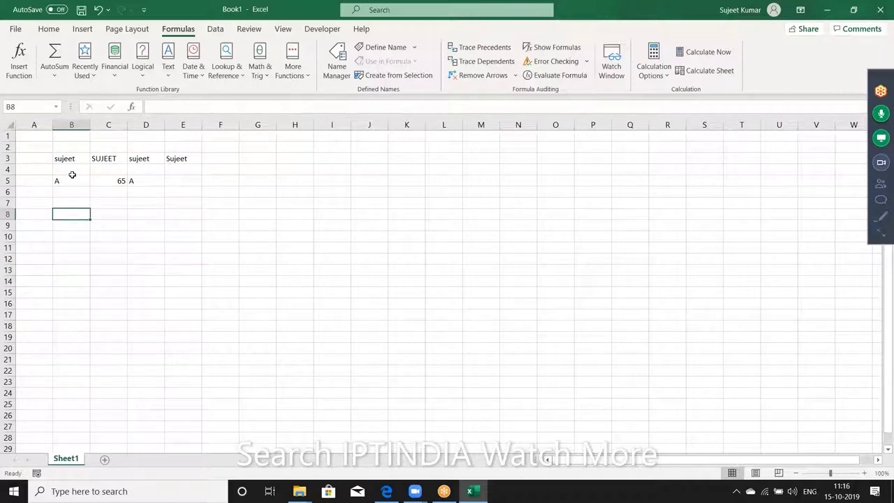
type("Suje")
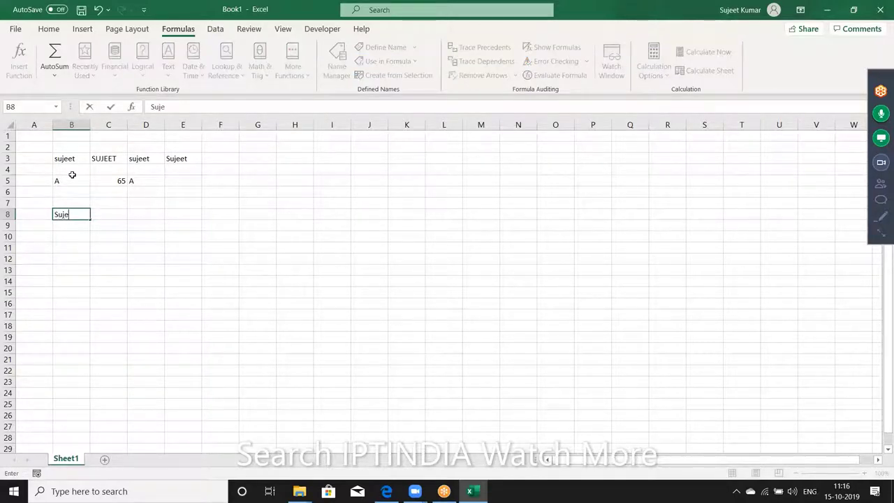
type("et        ")
type("Kumar")
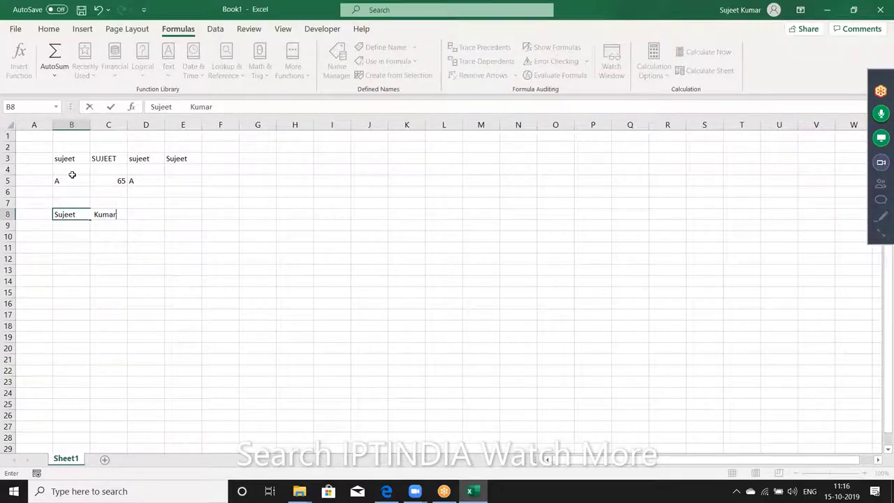
key("Return")
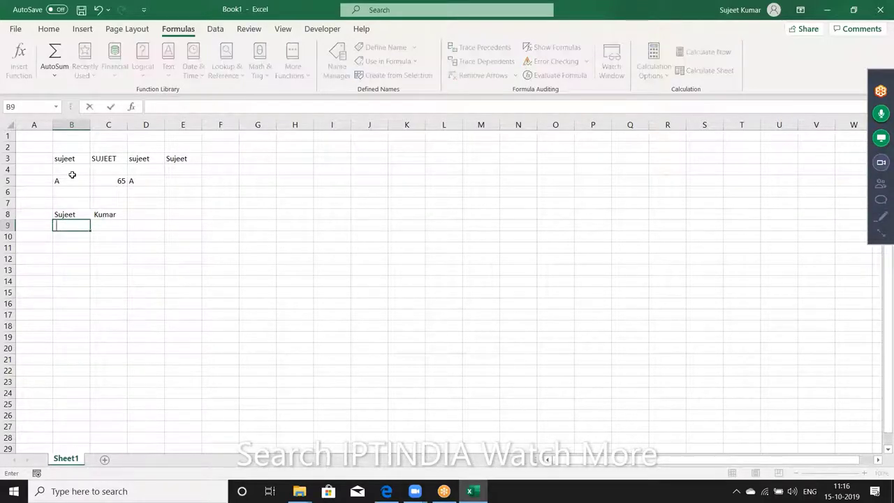
type("Suj")
type("eet")
key("Return")
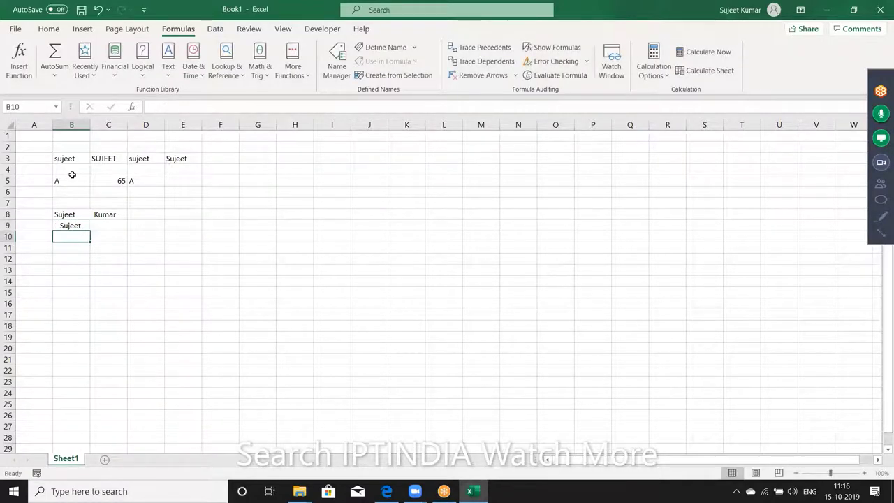
type("Sujee")
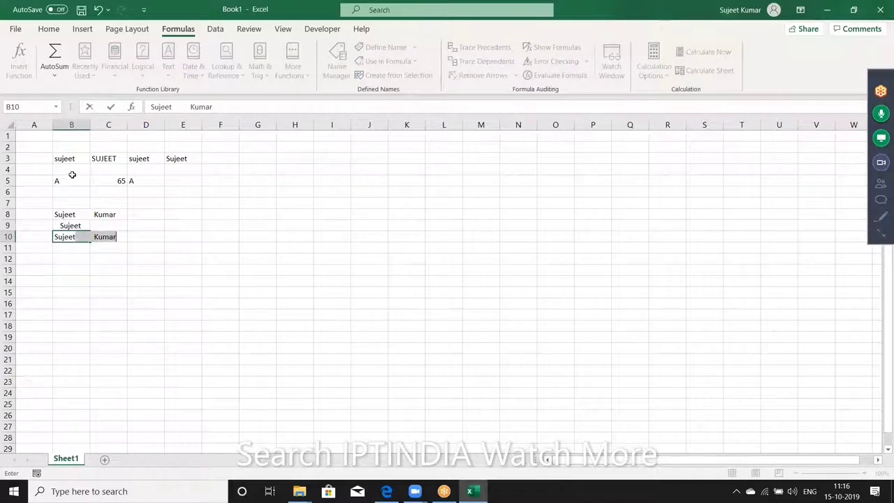
type("t")
Step: Keep only the first name in B10 and widen column B to show the names
key("Delete")
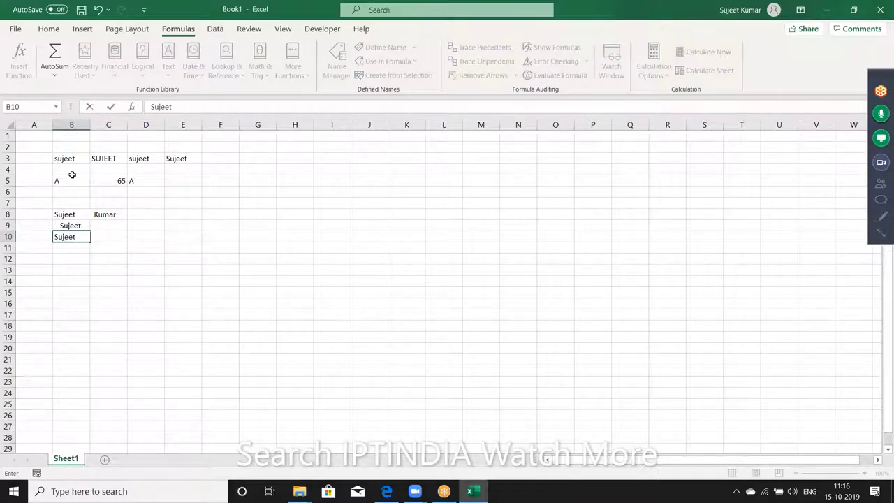
left_click(116, 248)
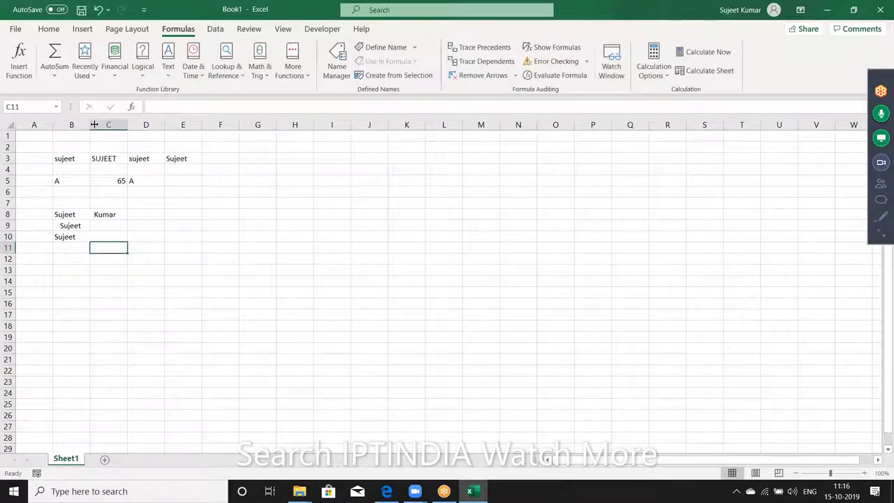
left_click_drag(88, 122, 119, 124)
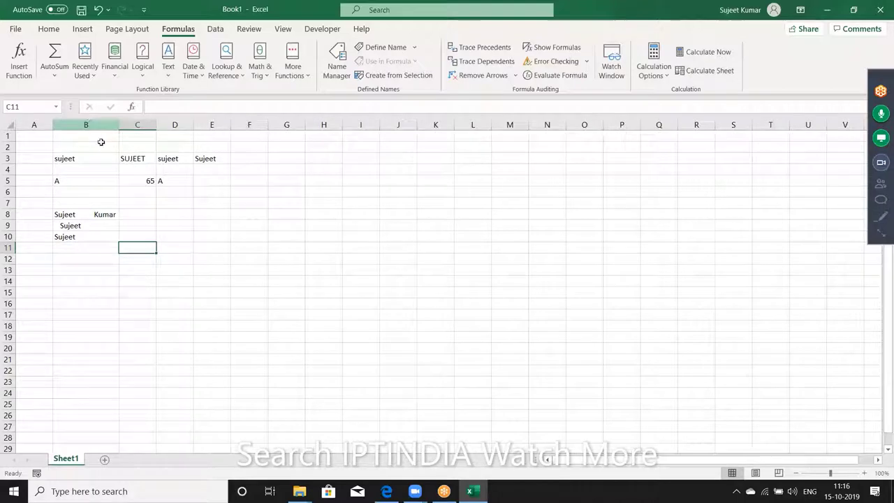
Step: Enter =TRIM(B8) in C8 and fill it down through C10
left_click(137, 215)
type("=")
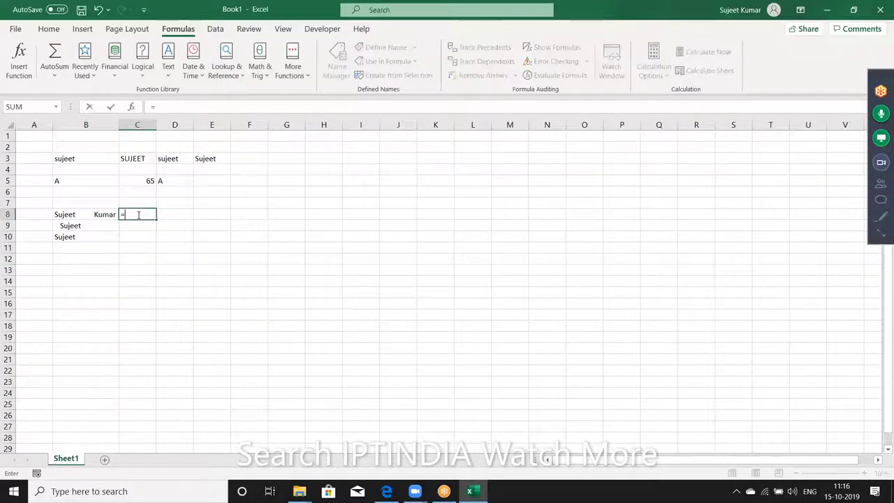
type("tr")
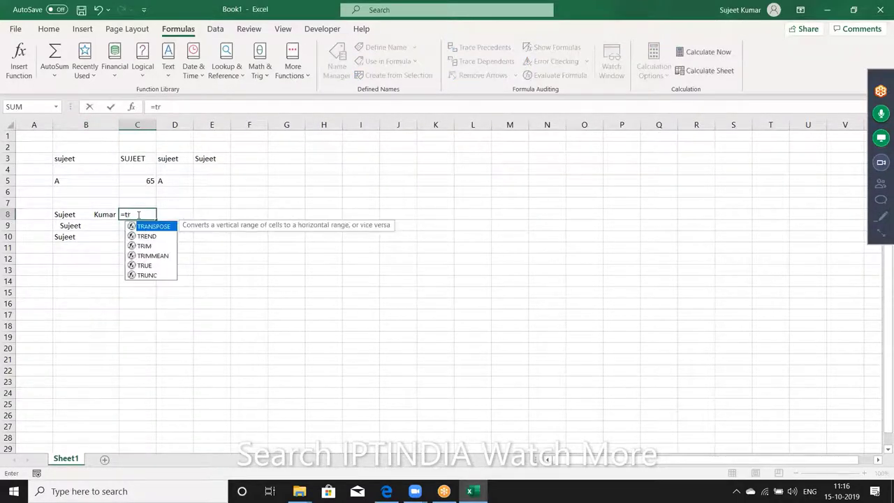
type("i")
key("Tab")
key("Left")
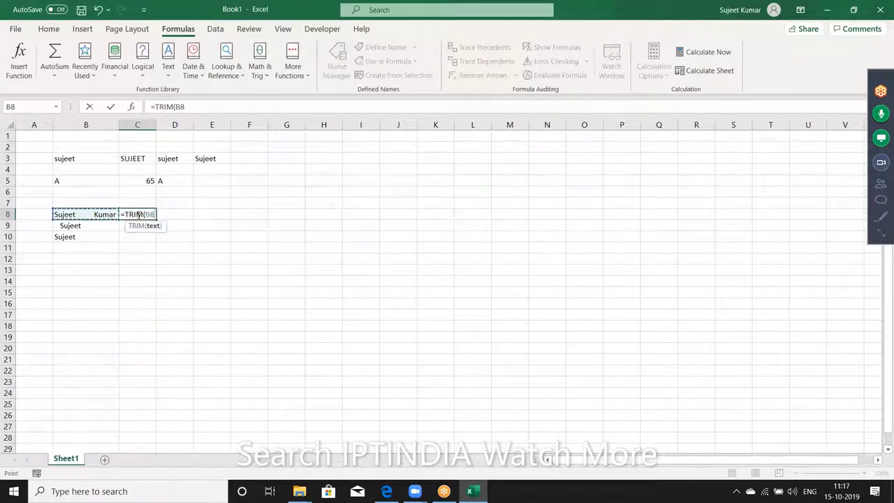
key("Return")
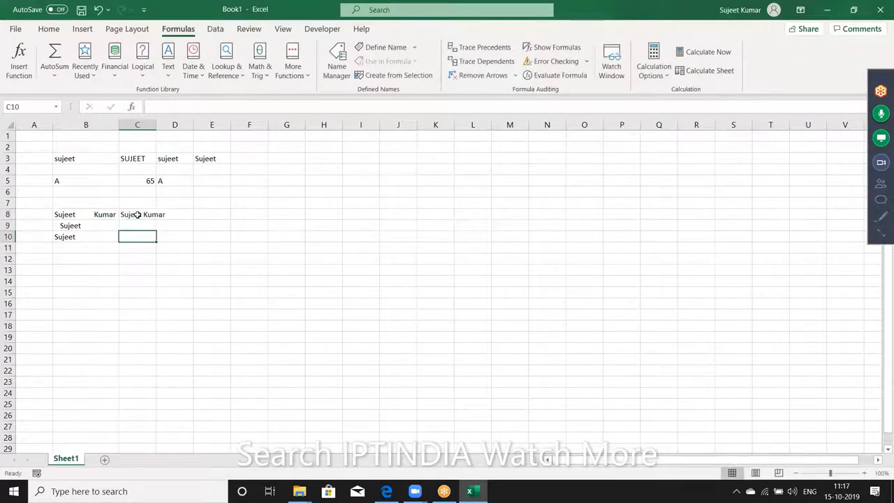
key("shift+Down")
left_click_drag(137, 231, 138, 215)
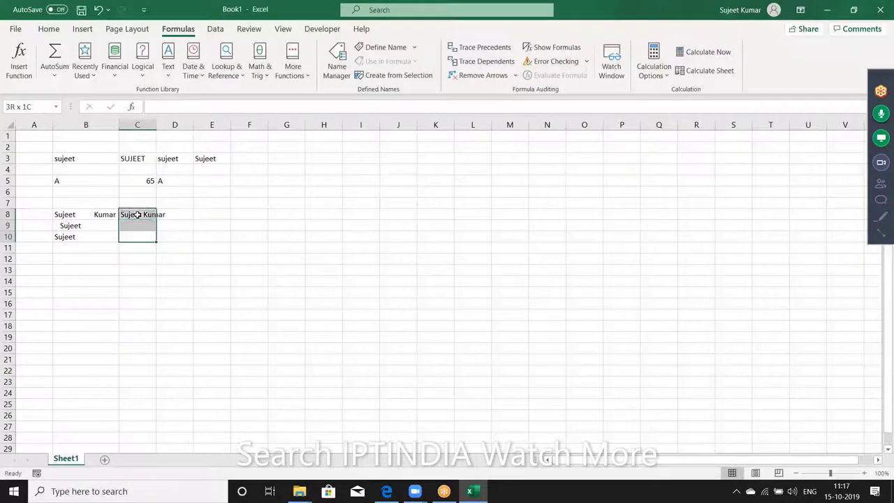
key("ctrl+d")
left_click(219, 238)
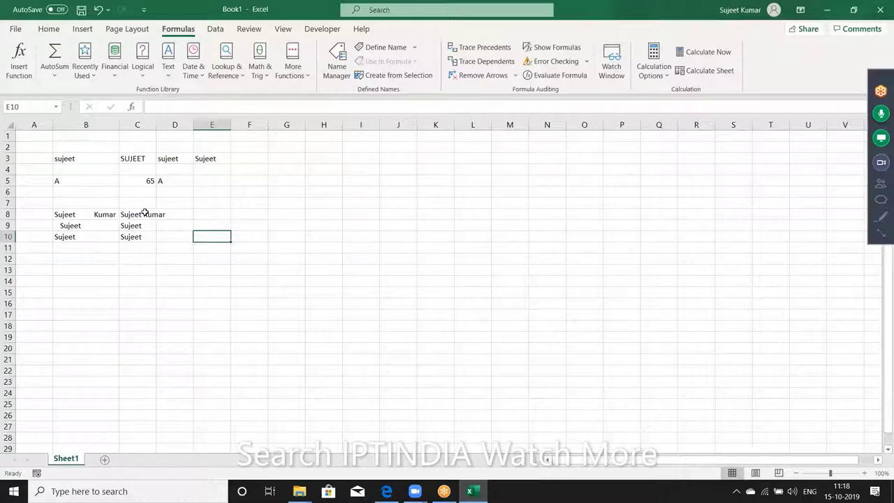
Step: Enter a first and last name on two lines within cell B11
key("Left")
key("Left")
key("Down")
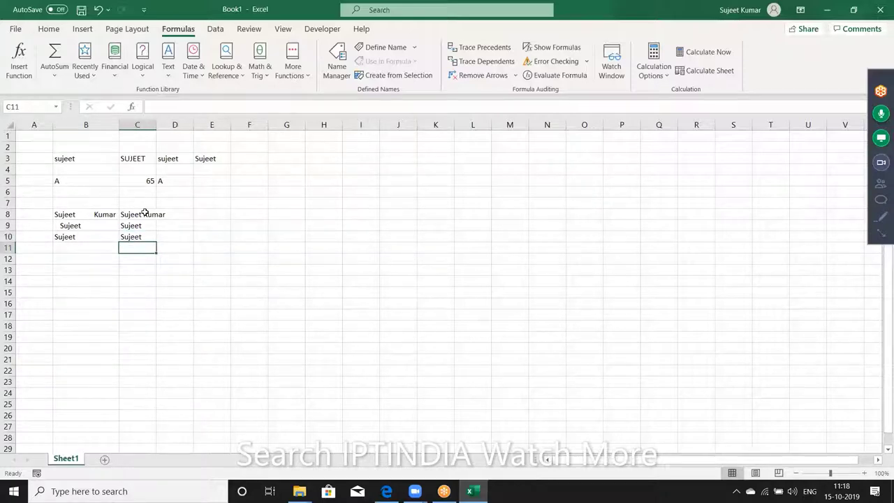
key("Left")
type("Suj")
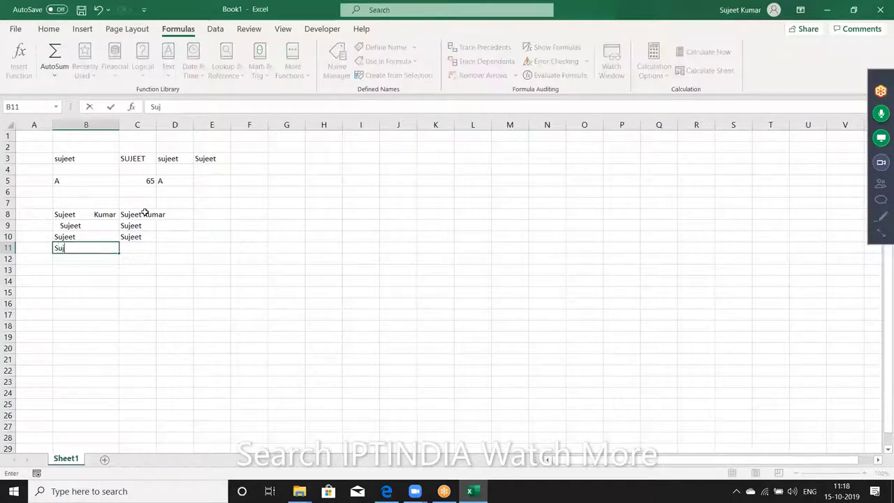
type("eet")
key("alt+Return")
type("Kum")
type("ar")
key("Return")
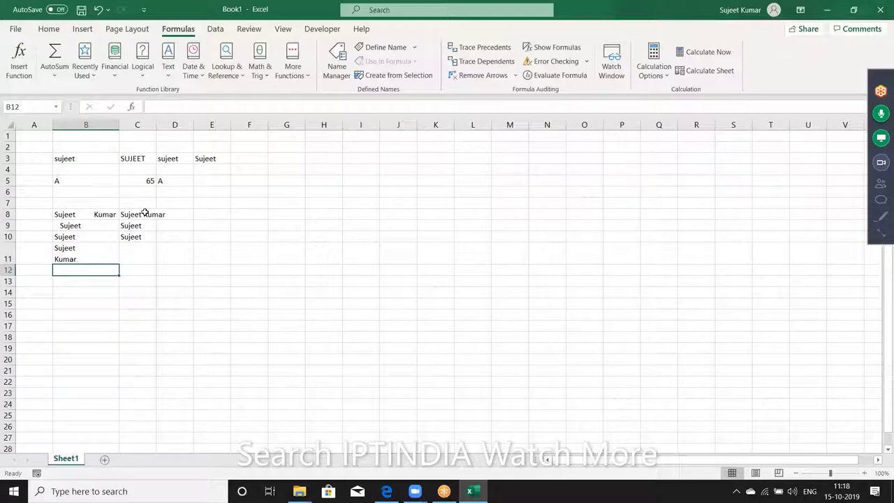
Step: Enter =TRIM(B11) in C11, which joins the two name parts without a space
key("Right")
key("Up")
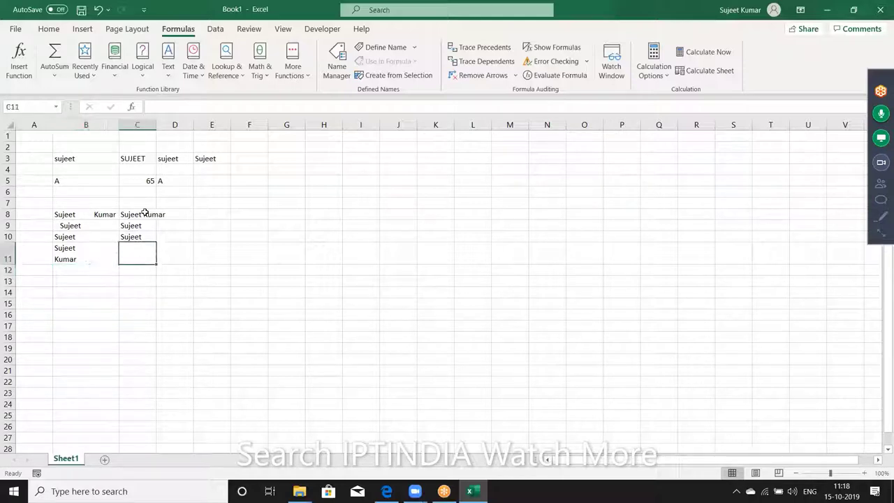
type("=te")
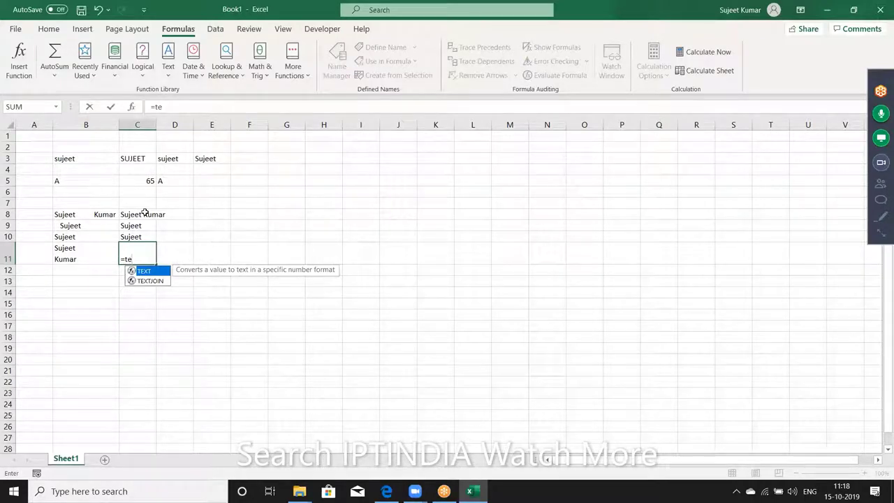
key("BackSpace")
key("BackSpace")
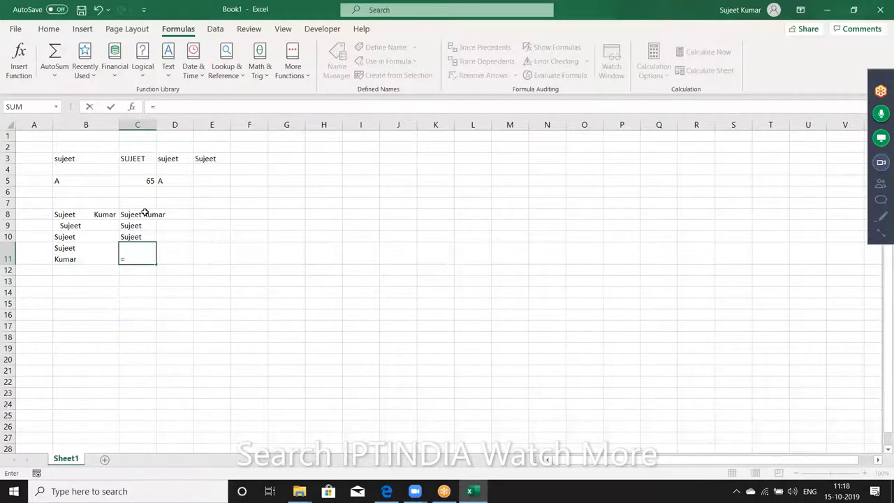
type("t")
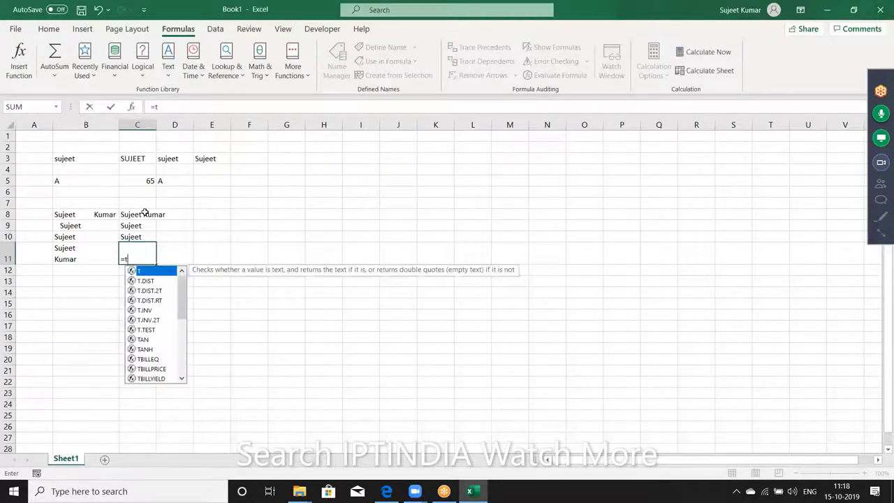
type("ri")
key("Tab")
key("Left")
type(")")
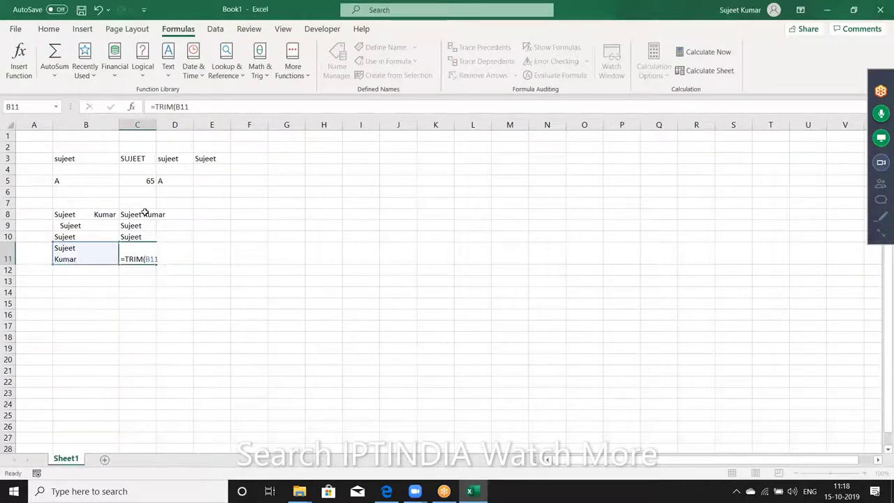
key("Return")
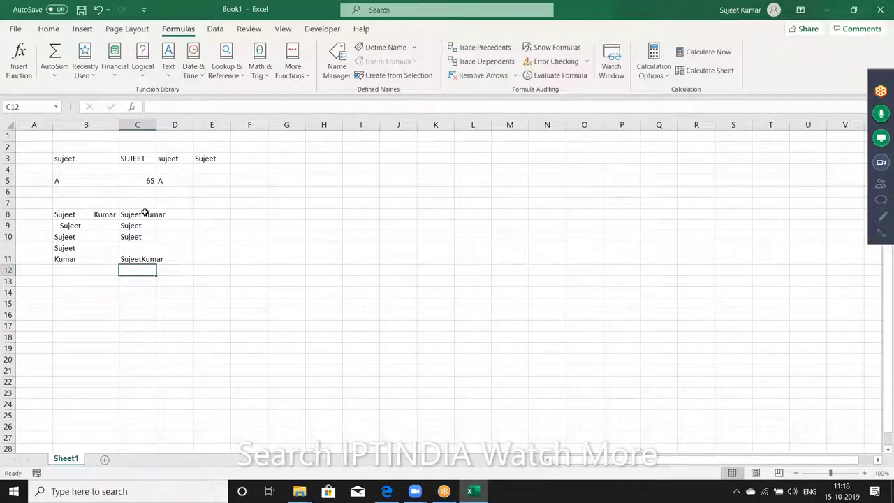
type("=le")
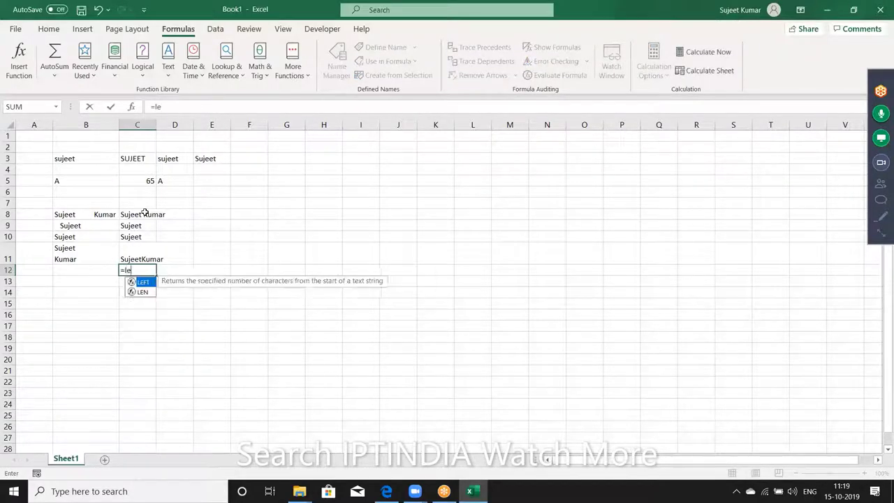
type("n")
Step: Complete =LEN(C11) in C12, returning 12, and reselect C12 to check it
key("Tab")
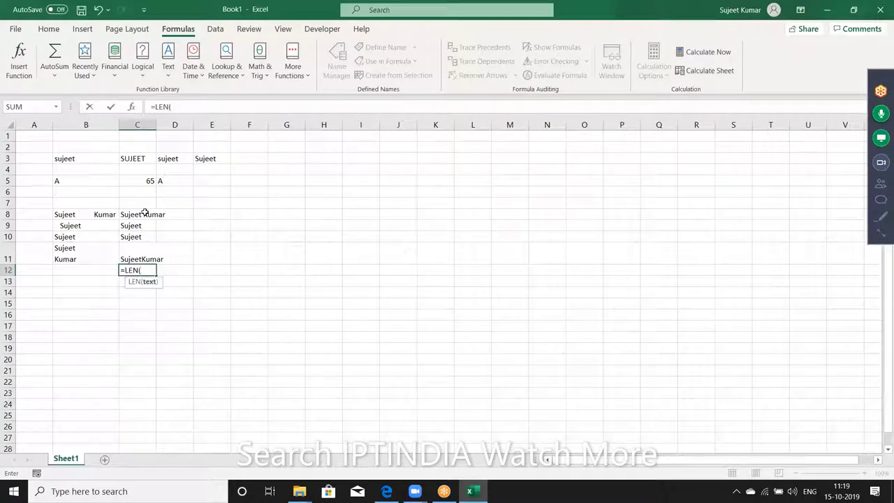
key("Up")
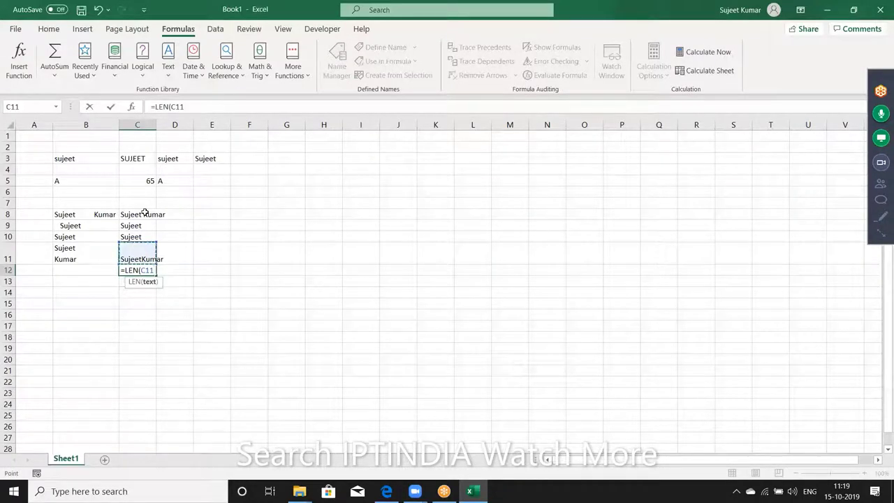
type(")")
key("Return")
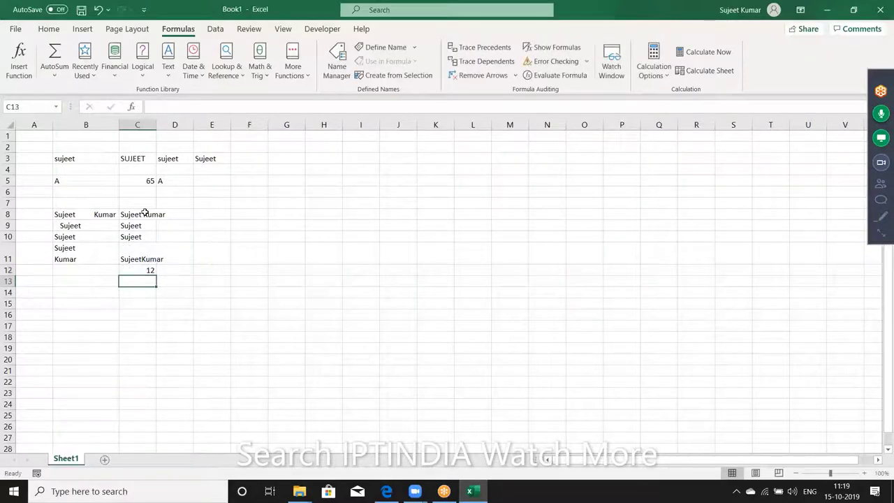
key("Up")
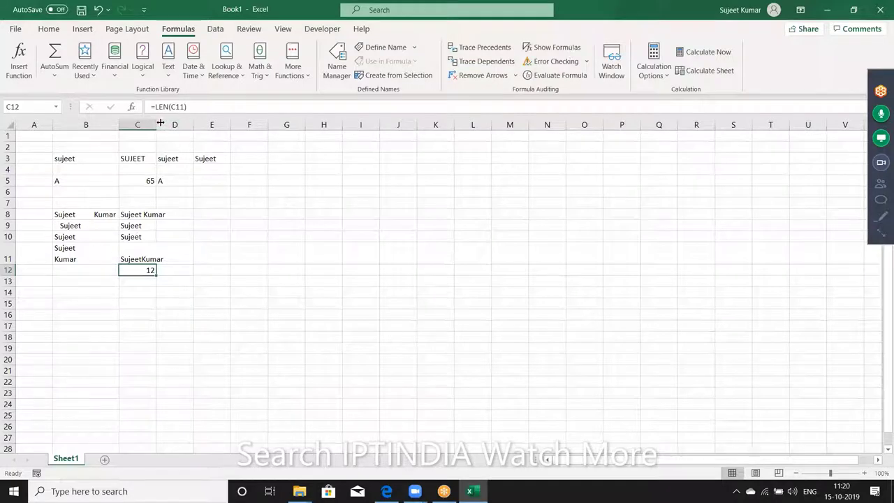
Step: Autofit column C and enter =CLEAN(C11) in D11 to strip the hidden line break
double_click(160, 123)
left_click(184, 250)
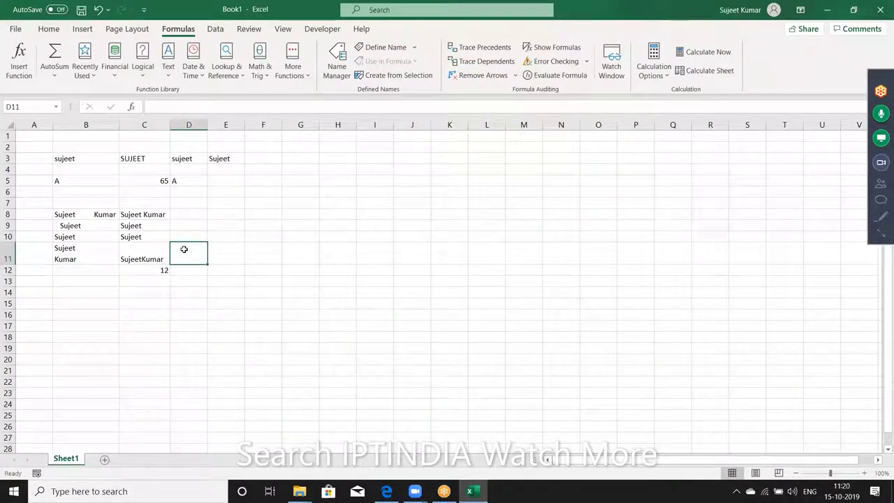
type("=")
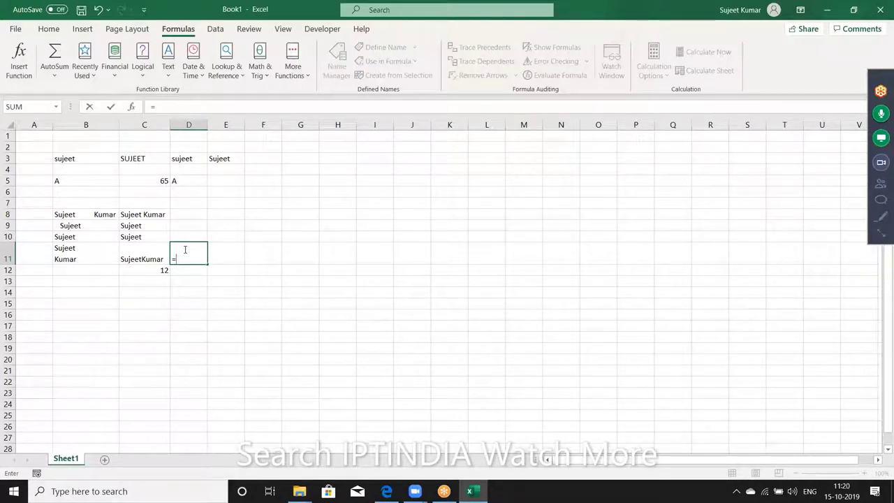
type("cl")
key("Tab")
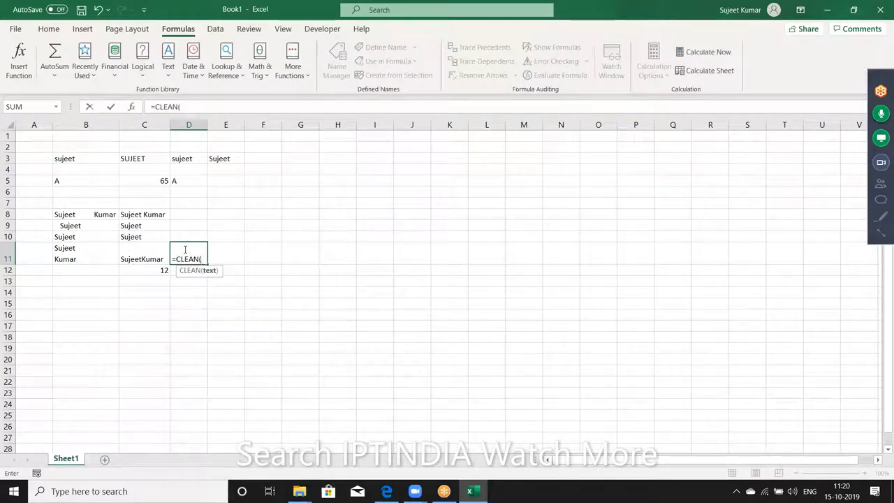
key("Left")
key("Return")
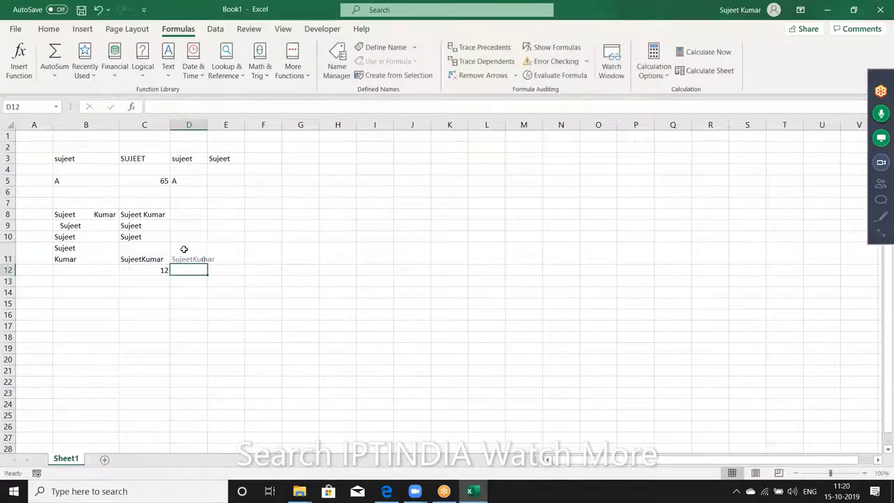
left_click(184, 250)
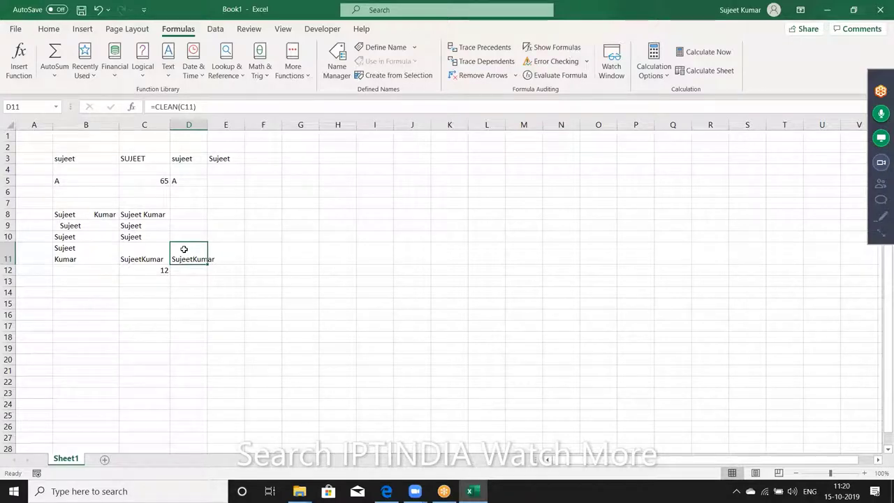
Step: Enter 123.963.852 in H1 and autofit column H so the value fits
left_click(342, 135)
type("12")
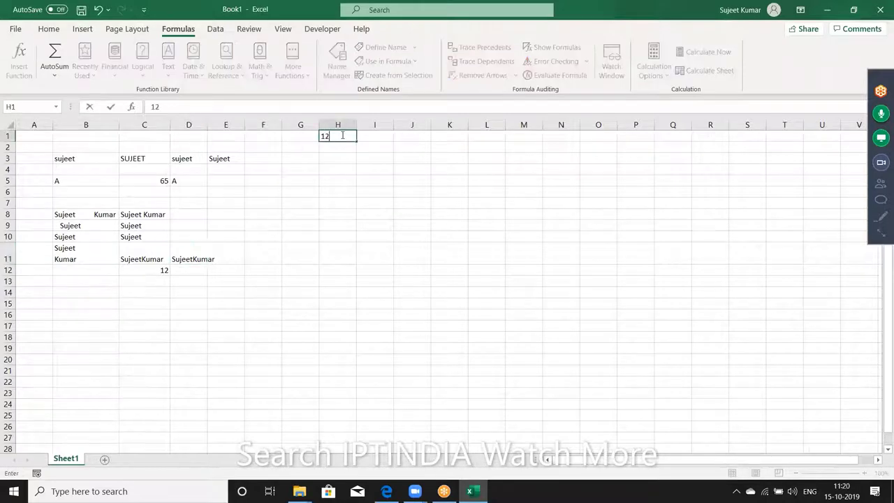
type("3.96")
type("3.852")
key("Return")
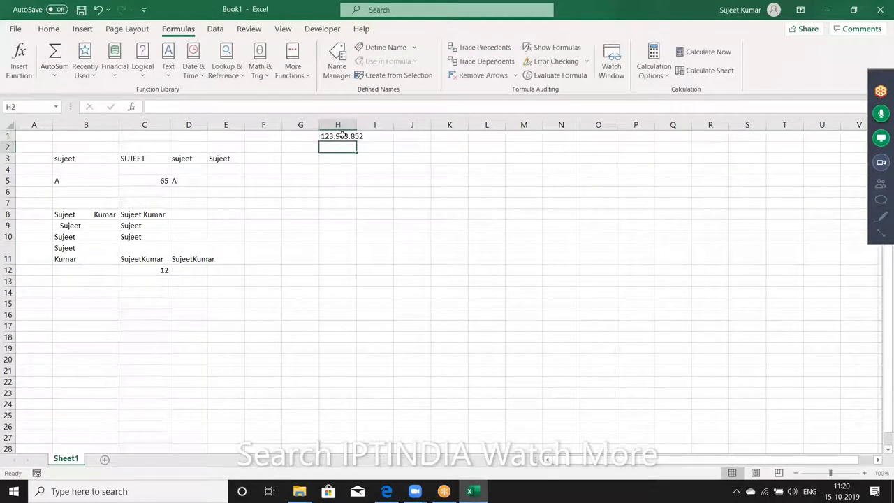
double_click(360, 123)
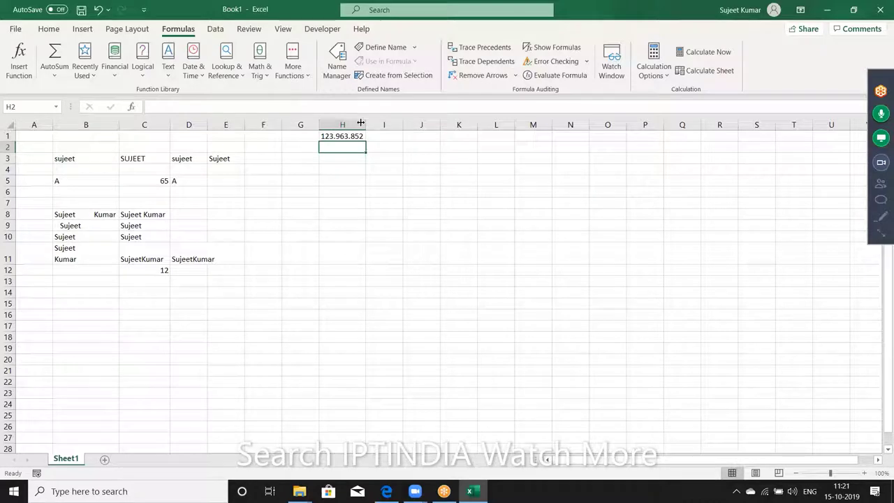
left_click(372, 138)
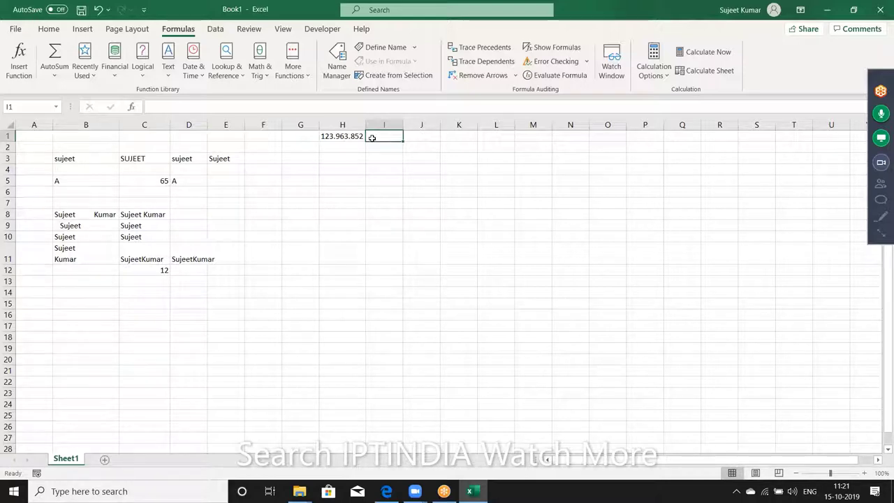
type("=")
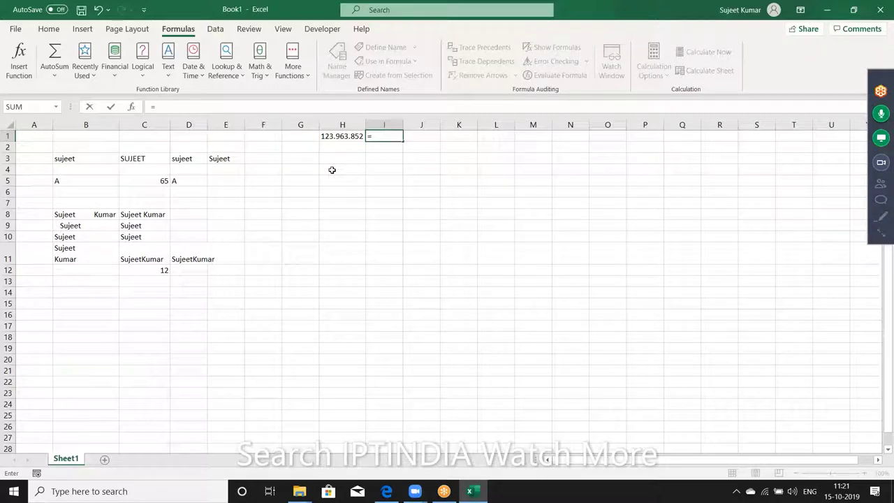
Step: Enter =SUBSTITUTE(H1,".","-") in H2 to turn H1's dots into hyphens
key("Escape")
key("Down")
key("Left")
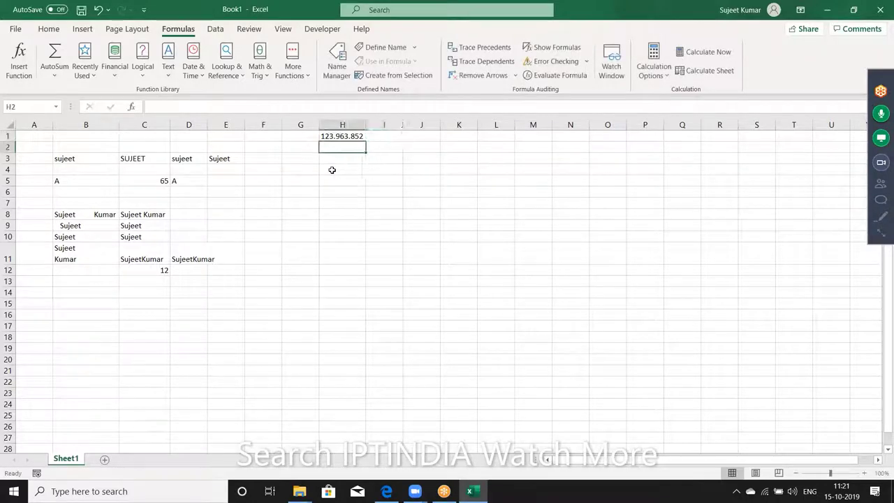
type("=")
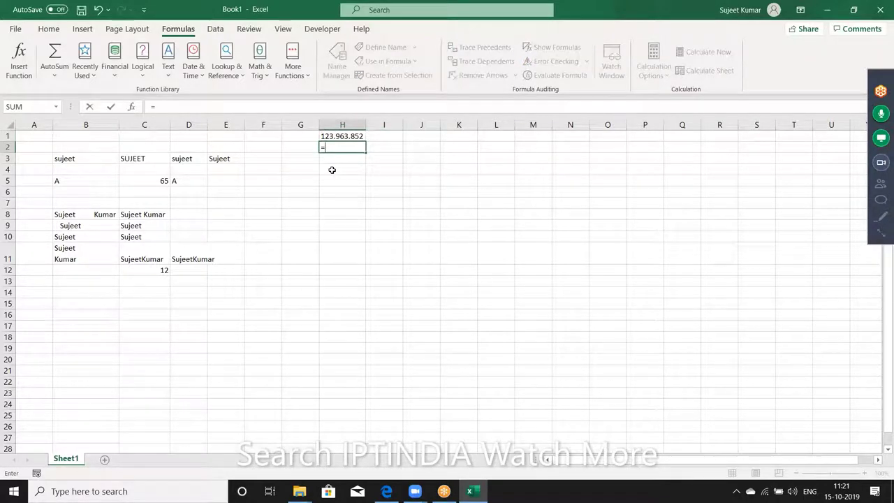
type("sub")
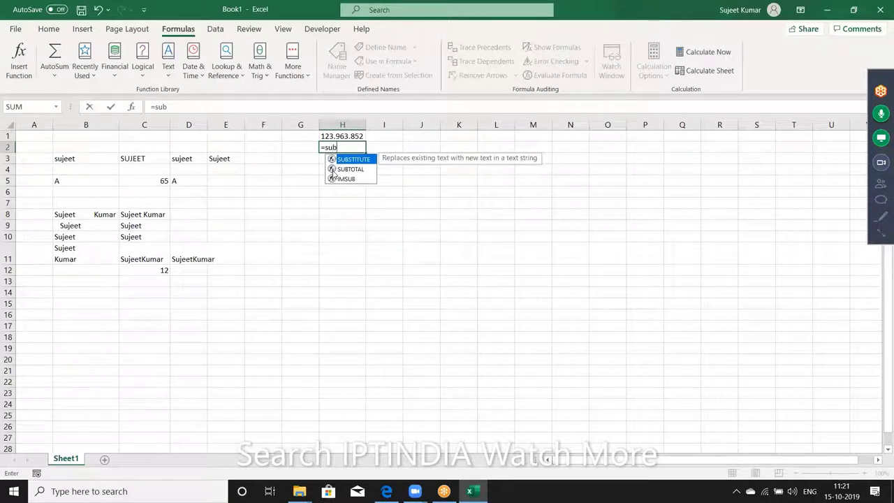
key("Tab")
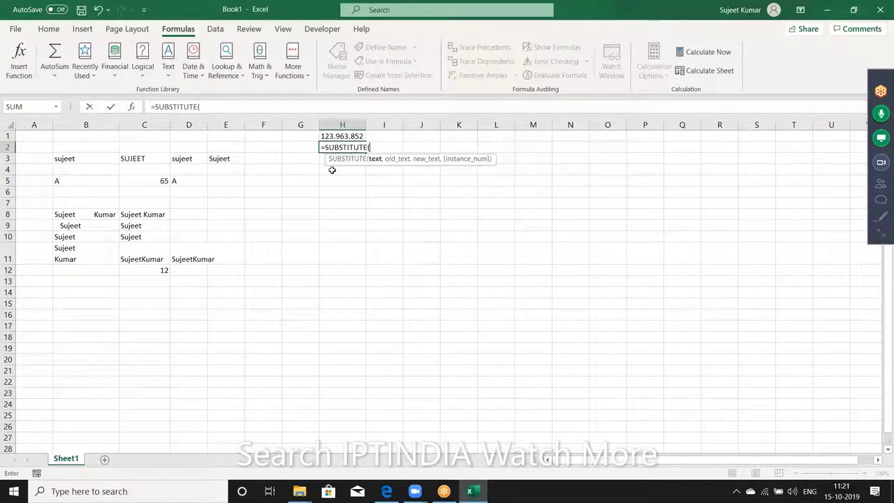
key("Up")
type(",")
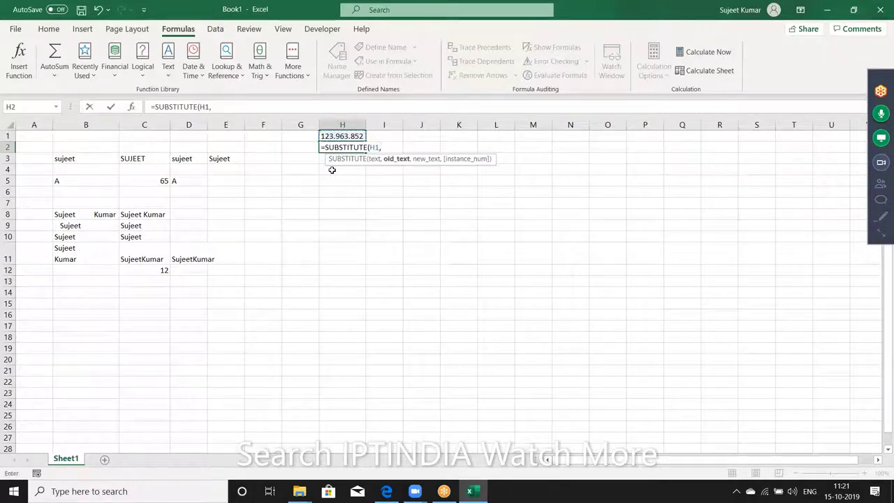
type("\".")
type("\",")
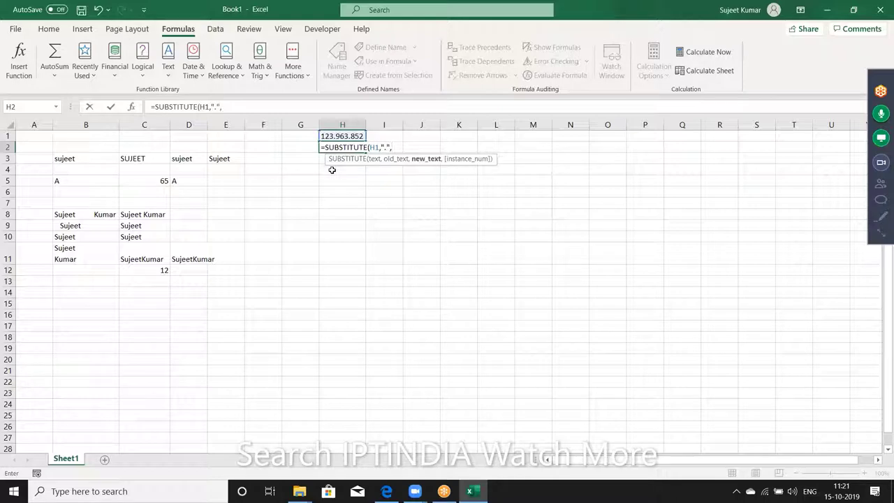
type("\"")
type("-\"")
key("Return")
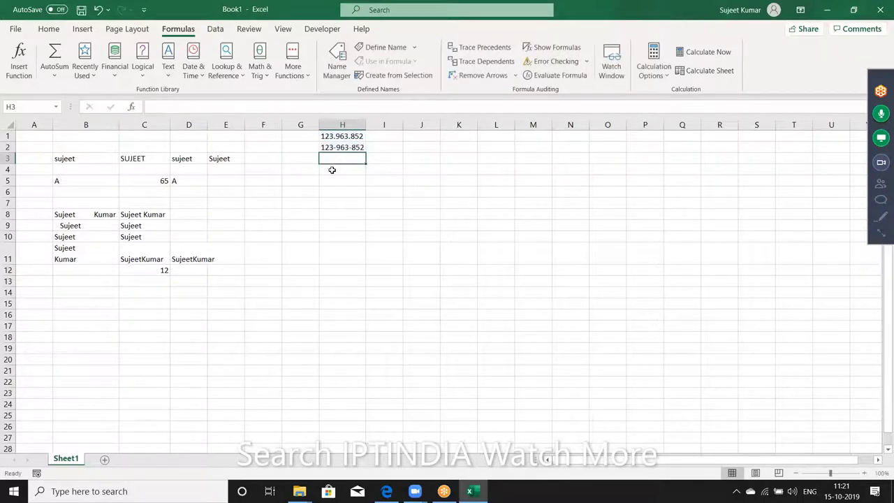
Step: Try instance numbers 1 and then 2 in H2's SUBSTITUTE formula to replace a single dot
key("Up")
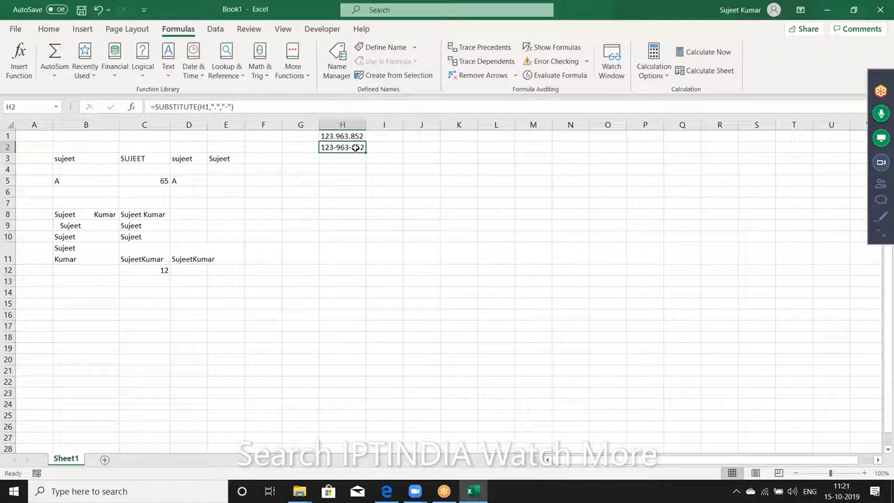
double_click(355, 147)
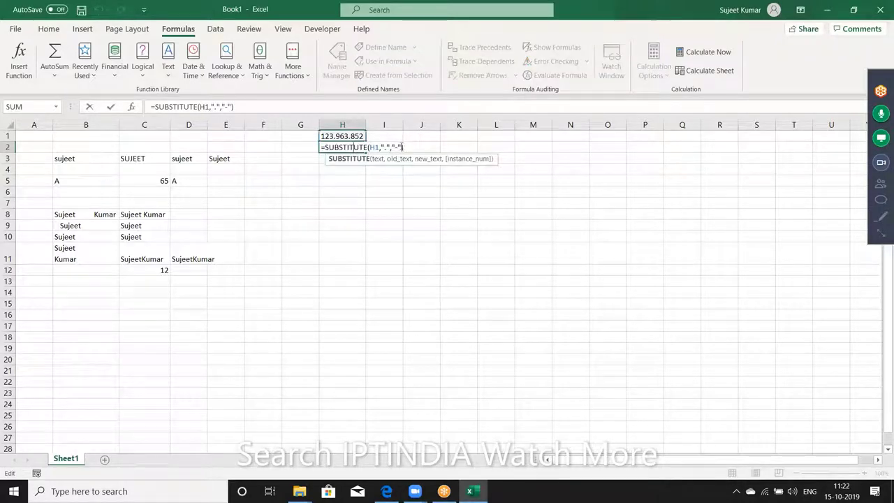
left_click(403, 147)
type(",")
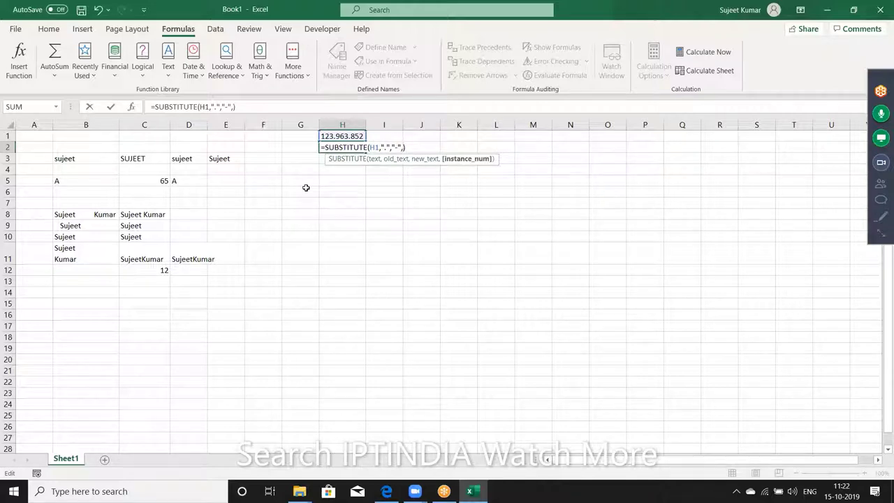
type("1")
key("Return")
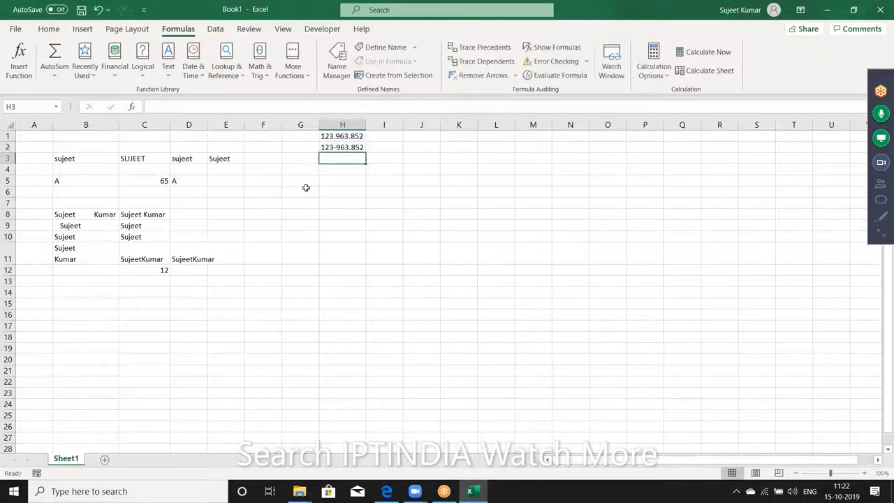
key("Up")
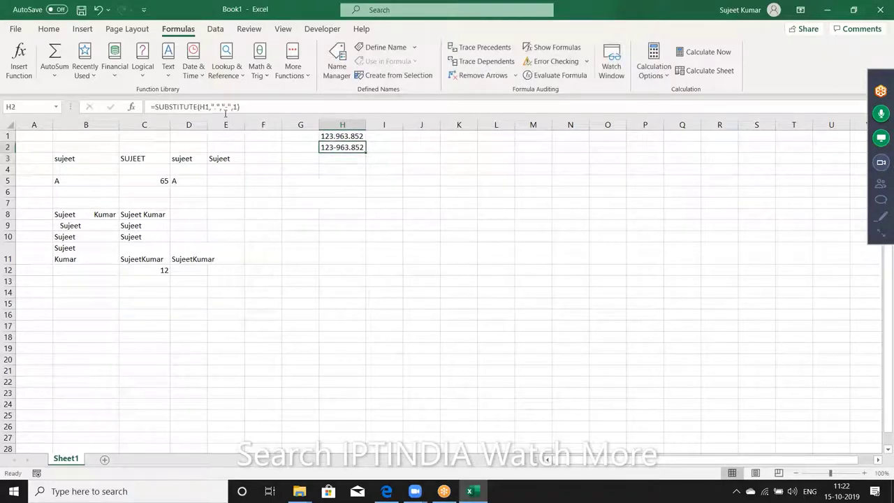
left_click(233, 107)
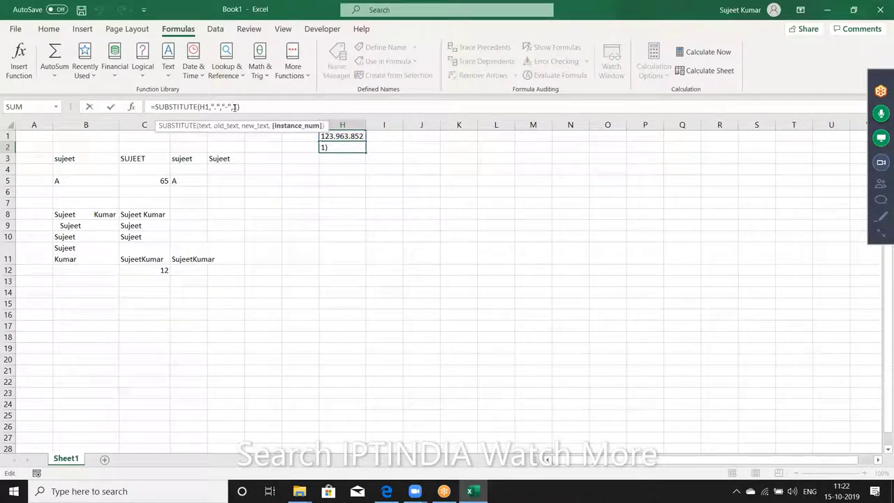
key("BackSpace")
type("2")
key("Return")
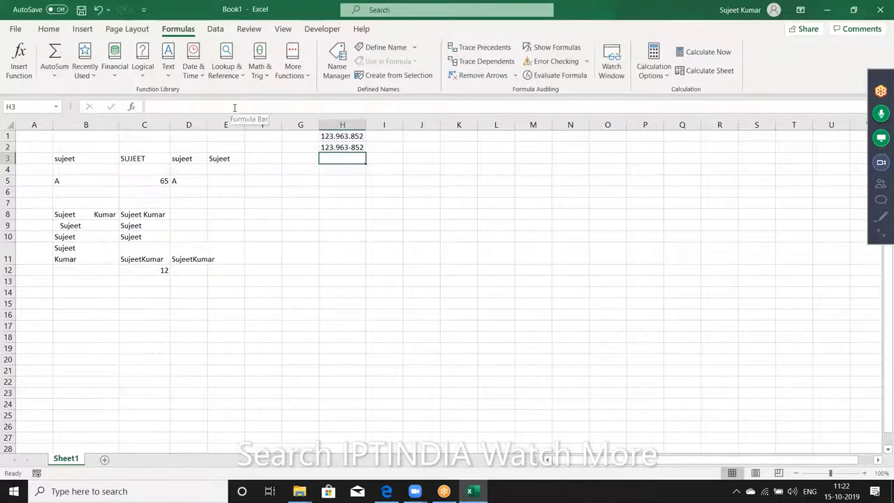
Step: Remove the instance number so H2 replaces every dot again, showing 123-963-852
key("Up")
left_click(236, 106)
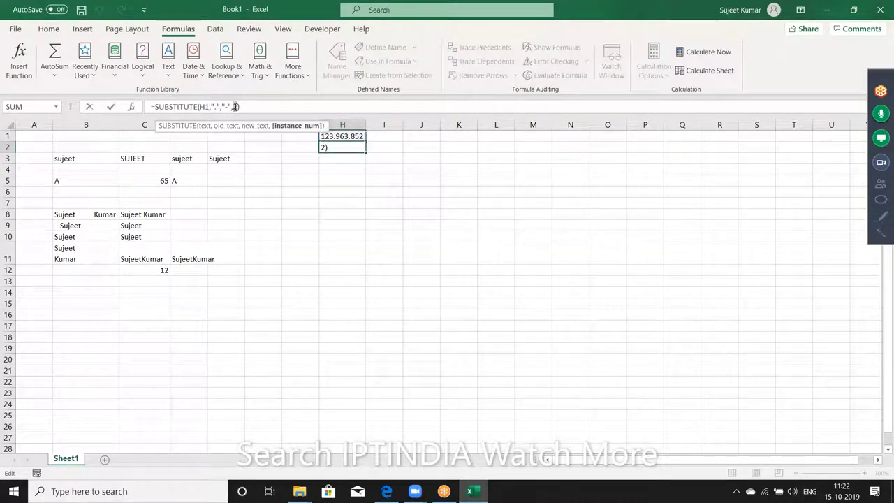
key("BackSpace")
key("BackSpace")
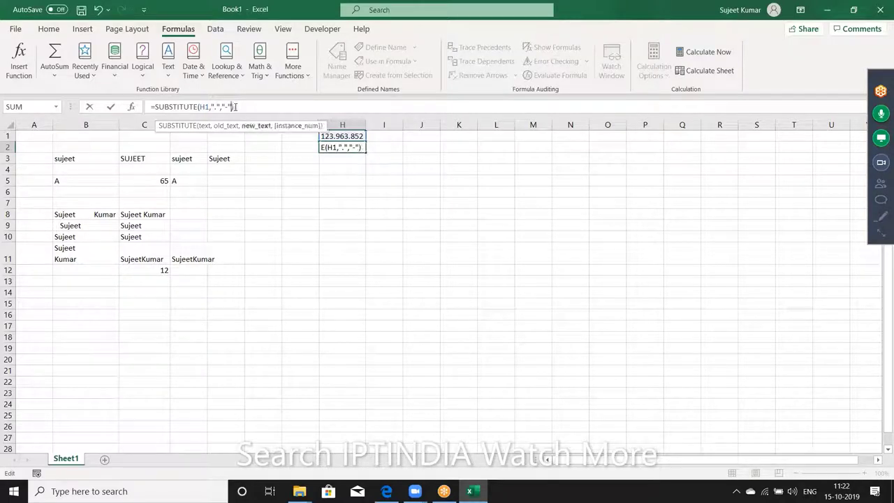
key("Return")
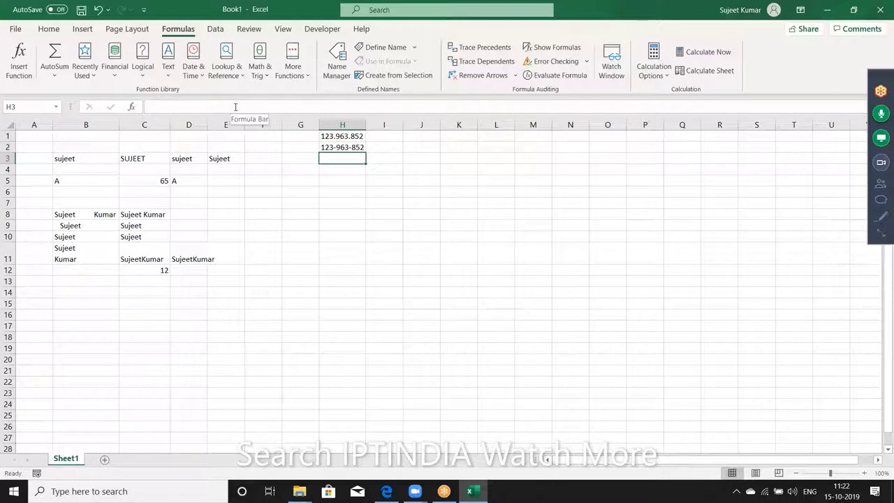
type("=")
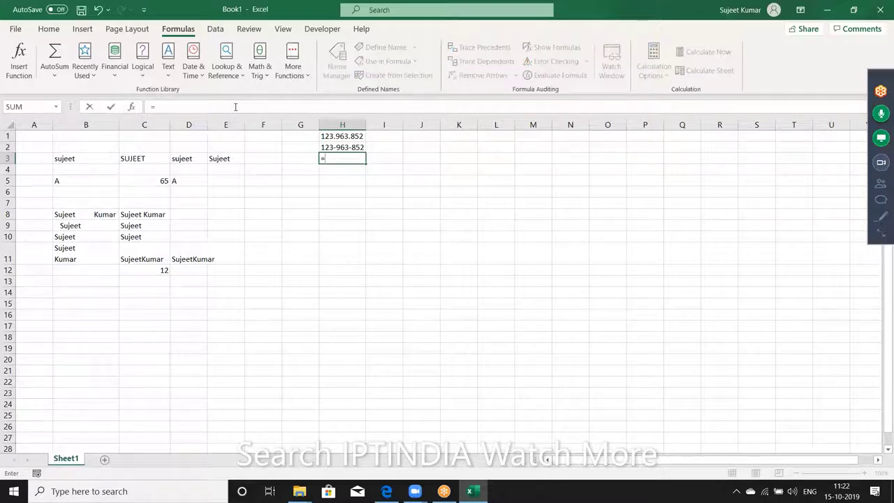
type("rep")
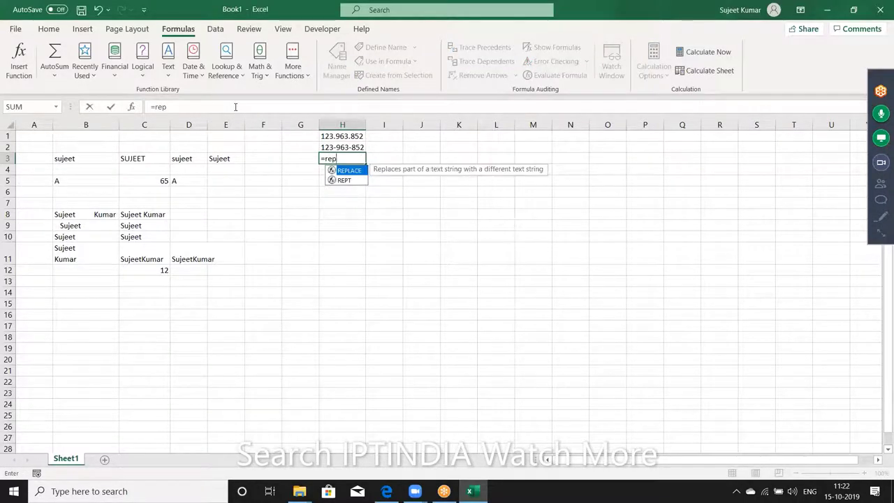
Step: Complete =REPLACE(H2,4,1,"/") in H3 so it shows 123/963-852
key("Tab")
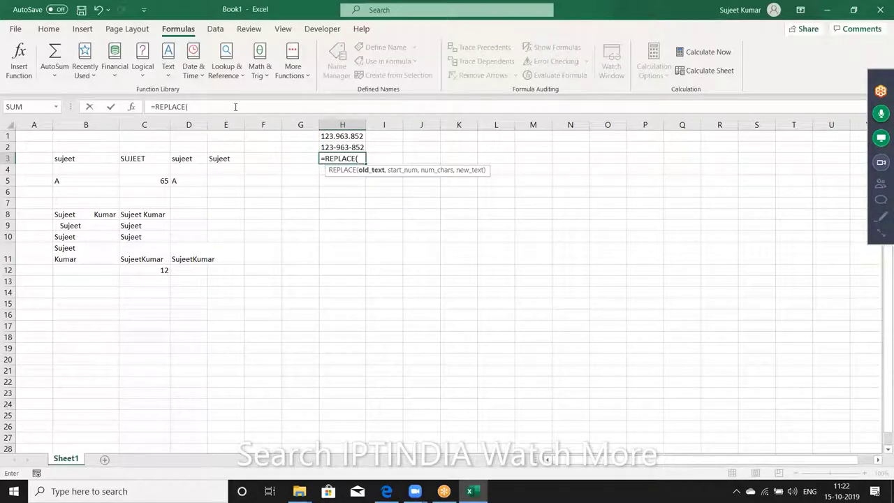
key("Up")
type(",")
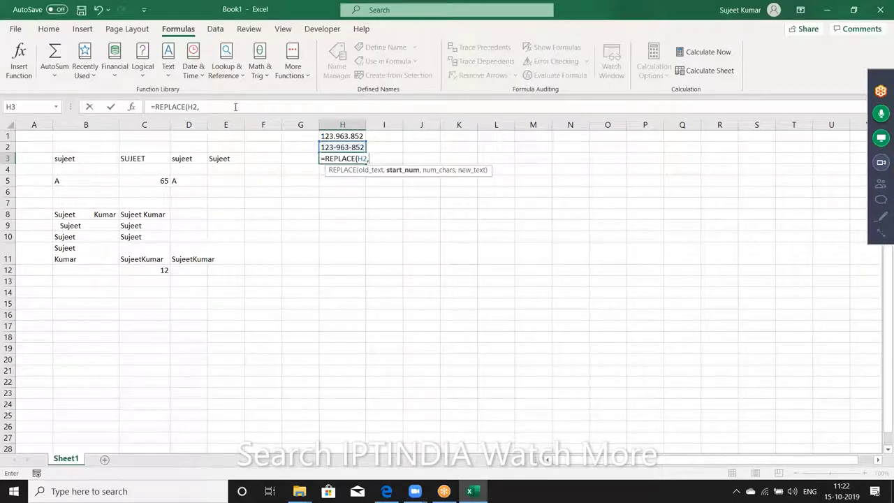
type("4,")
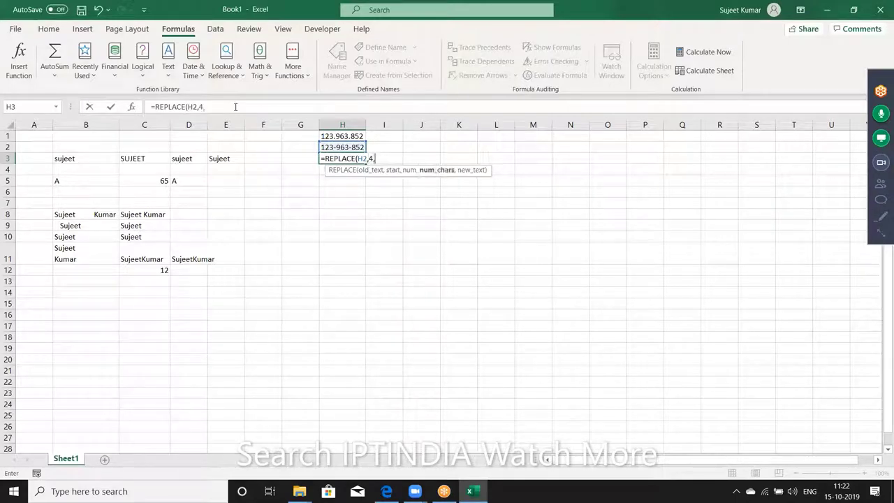
type("1,")
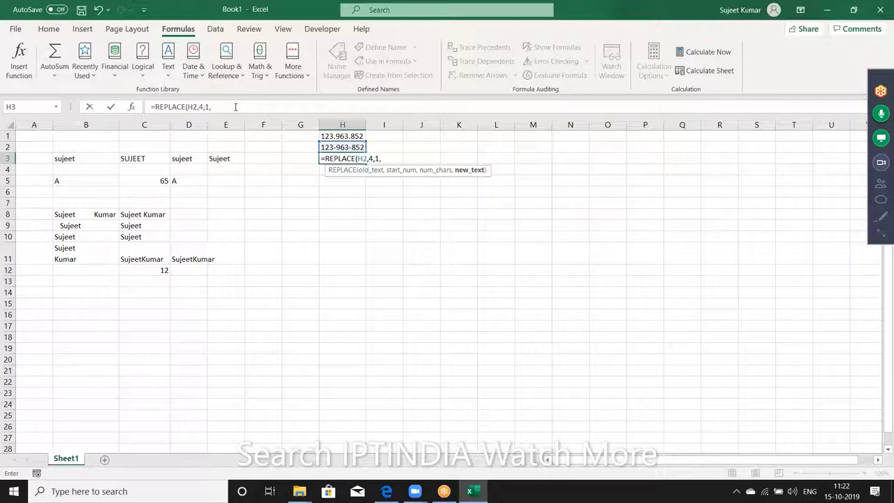
type("\"/\"")
left_click(378, 160)
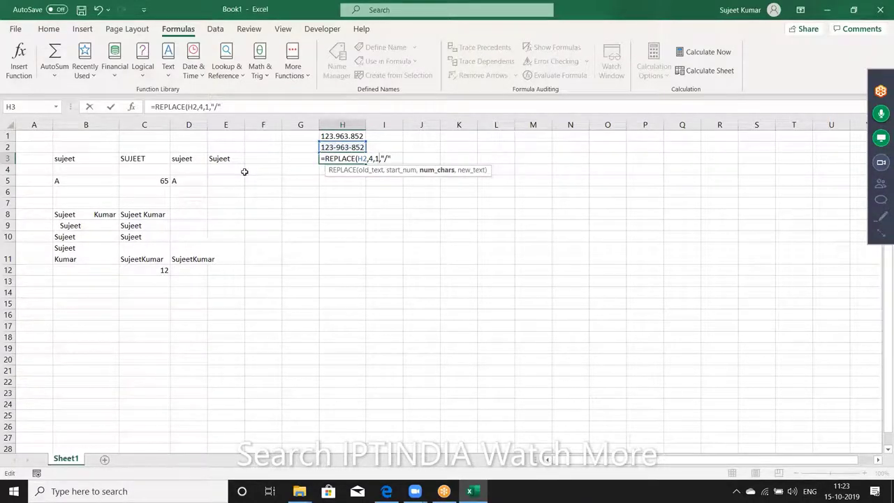
key("Return")
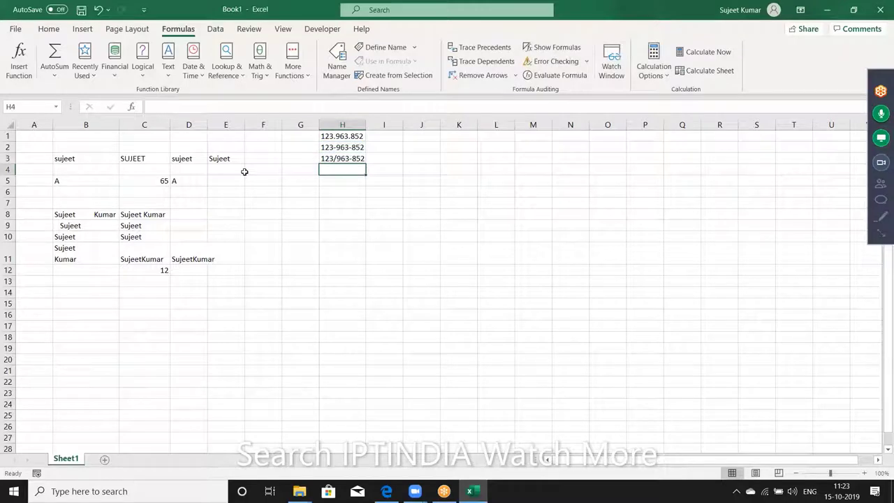
key("Up")
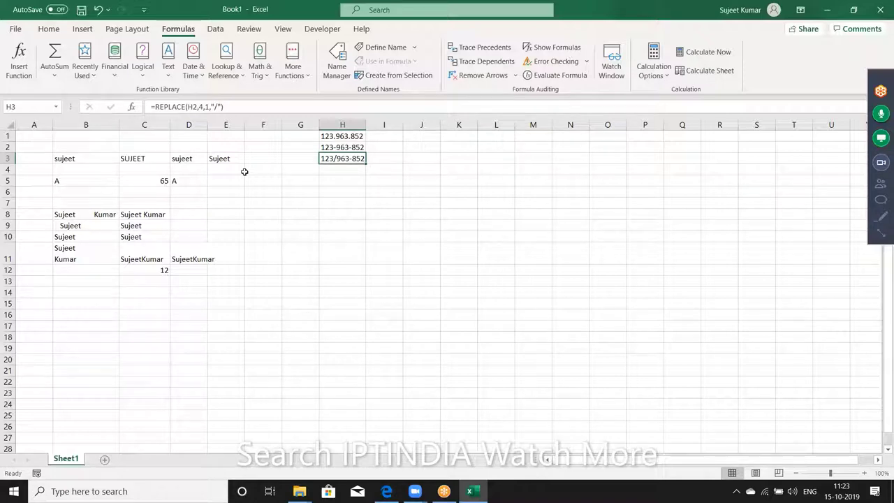
left_click(134, 264)
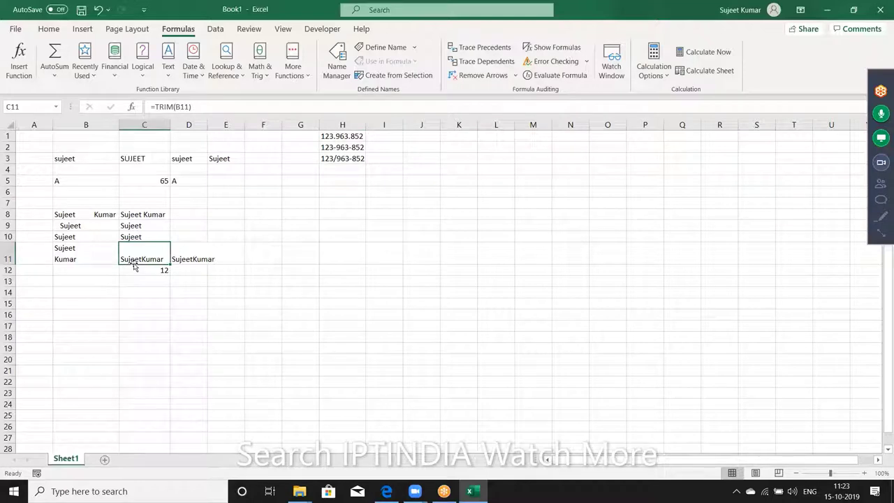
left_click(133, 279)
type("=")
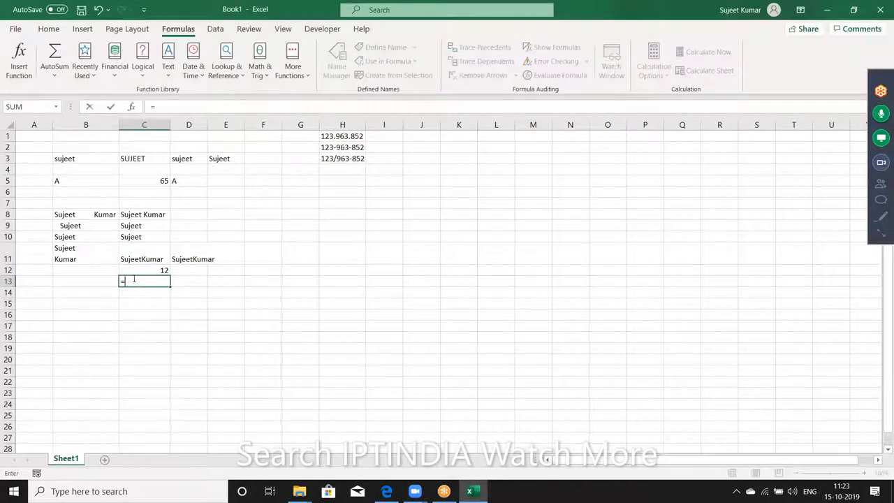
type("sub")
key("Tab")
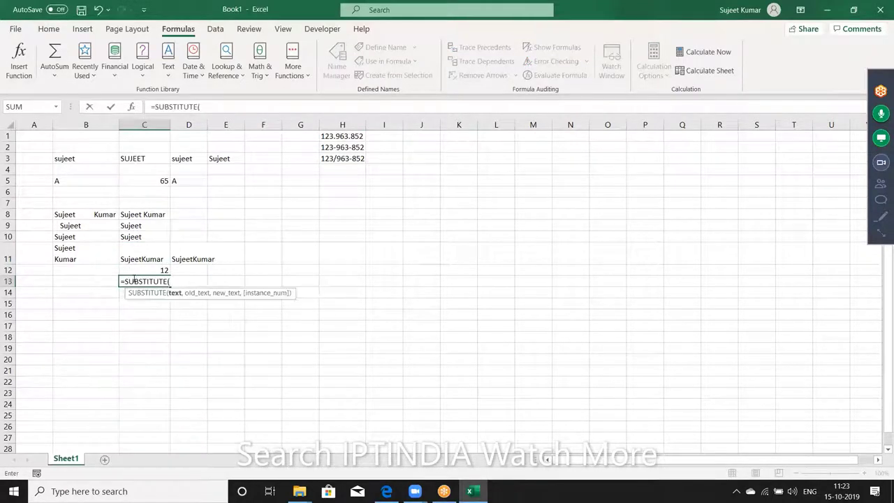
key("Up")
key("Up")
type(",")
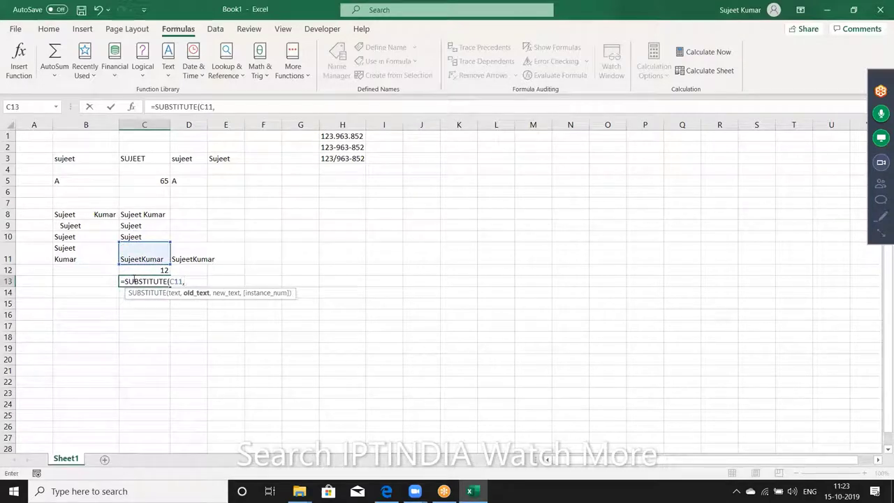
type("\"")
key("alt+Return")
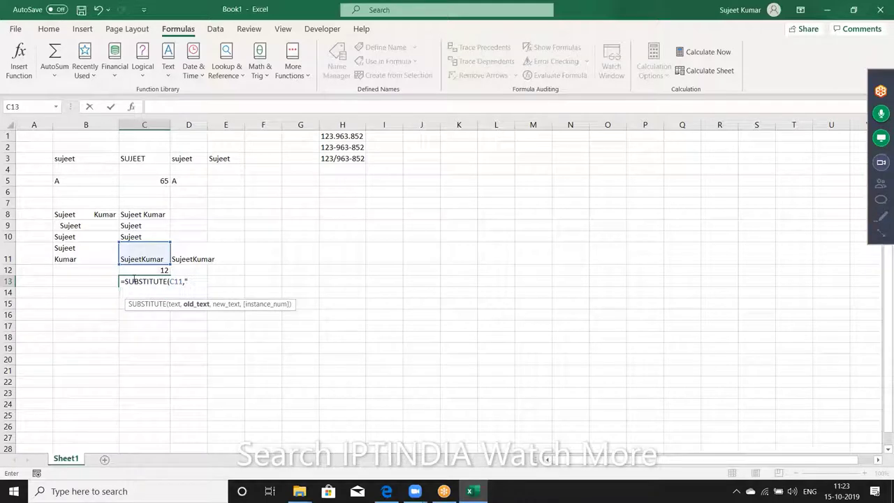
key("Escape")
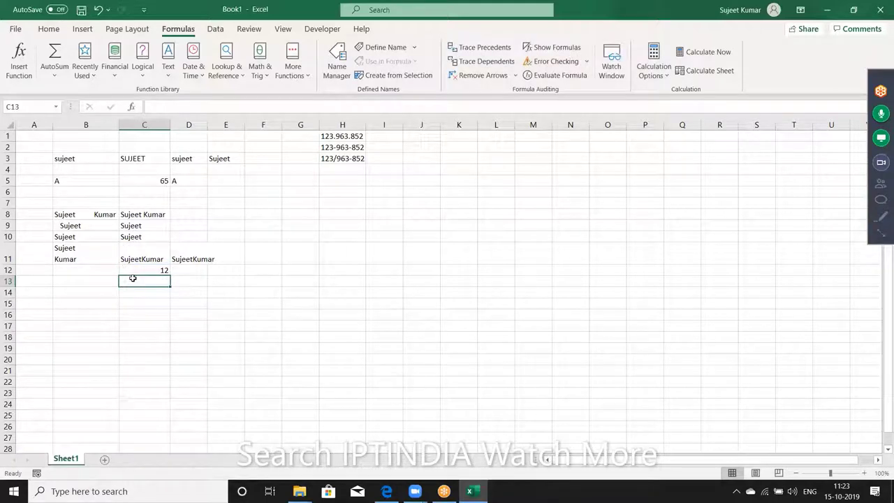
left_click(145, 179)
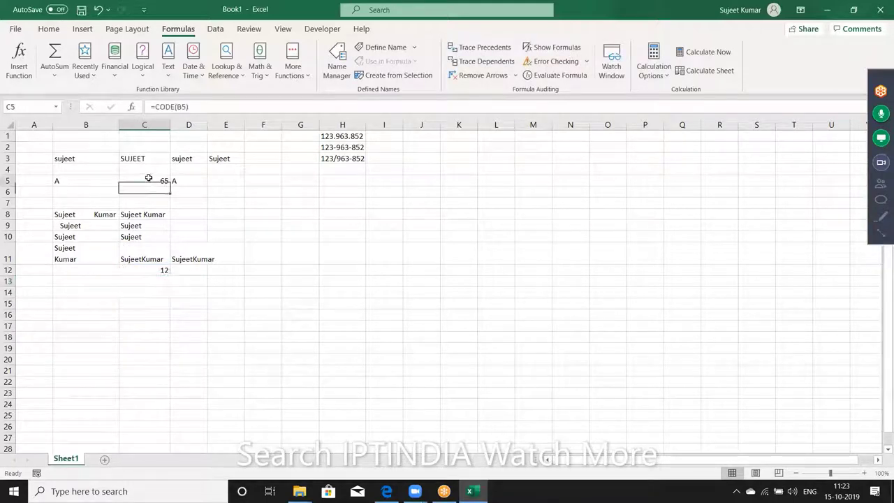
left_click(189, 179)
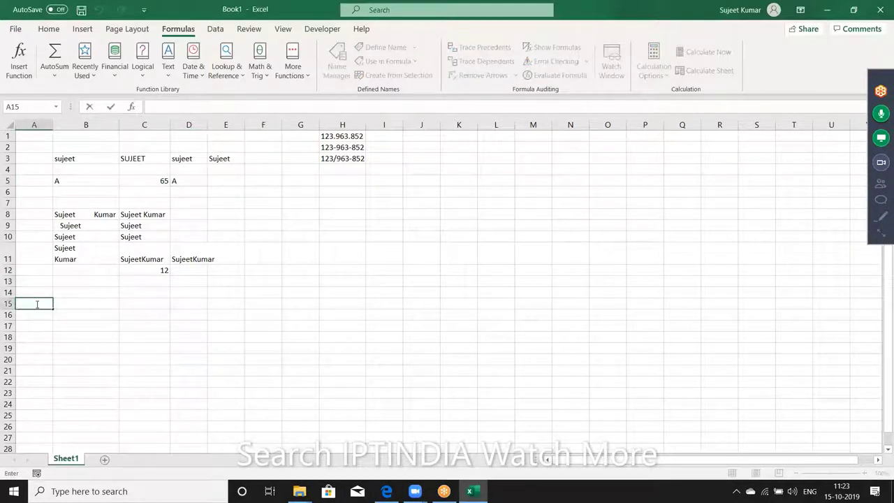
Step: Enter only a line break in A15, making row 15 taller
key("alt")
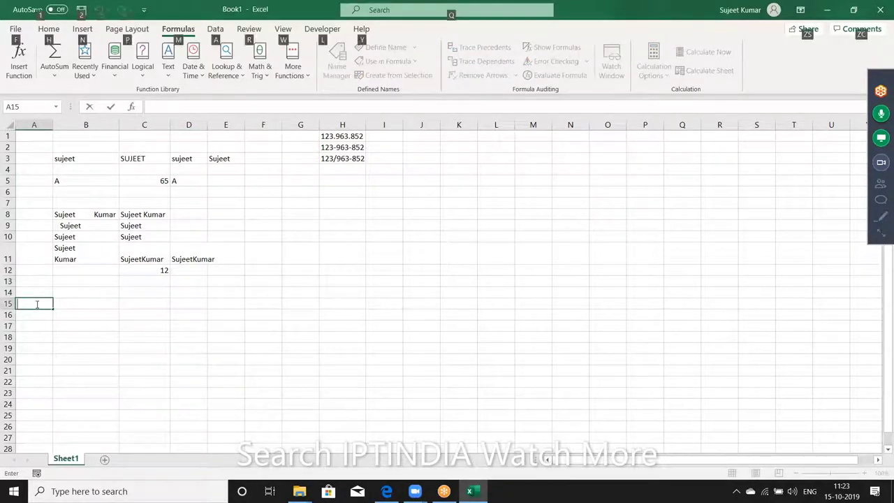
key("Escape")
key("ctrl+Return")
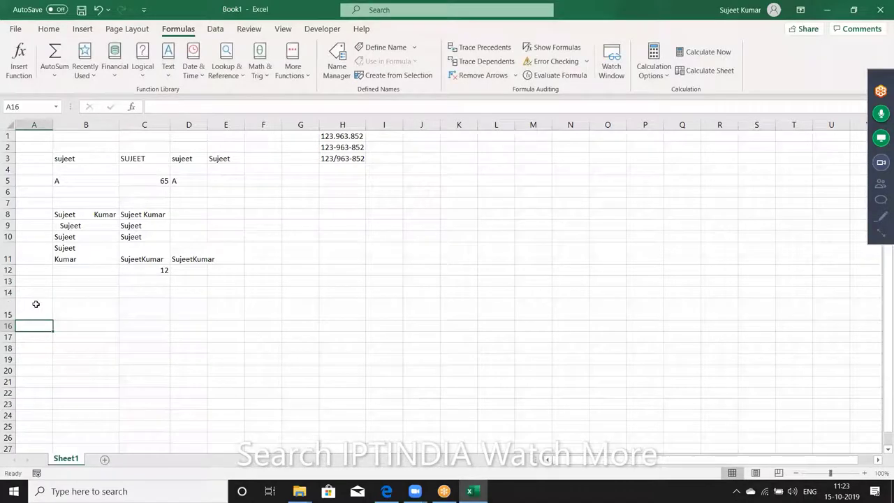
Step: Enter =CODE(A15) in B15, returning the character code 10
key("Right")
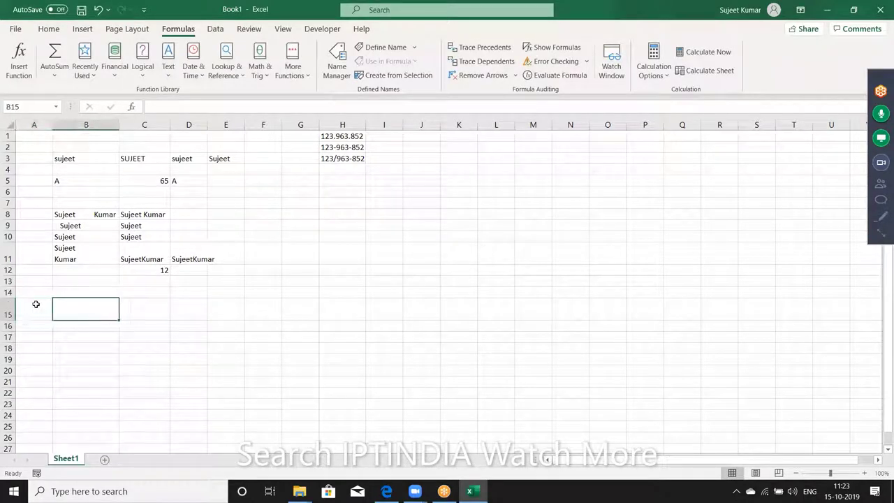
type("=")
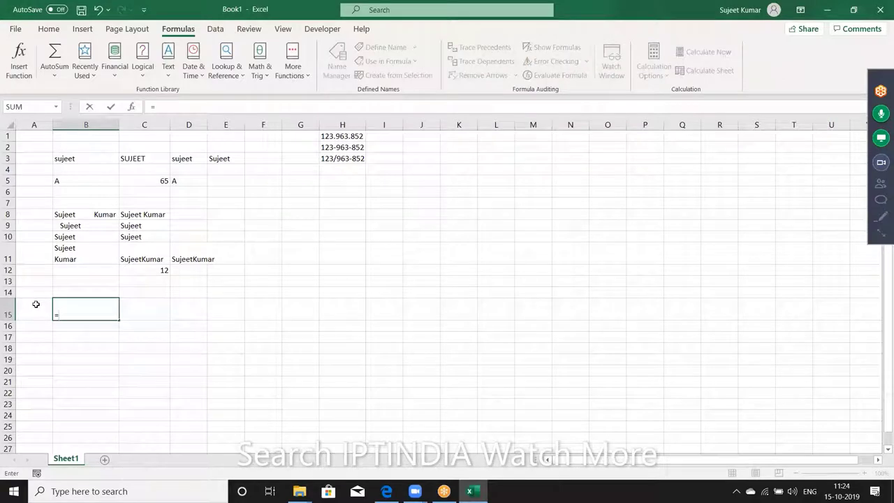
type("cod")
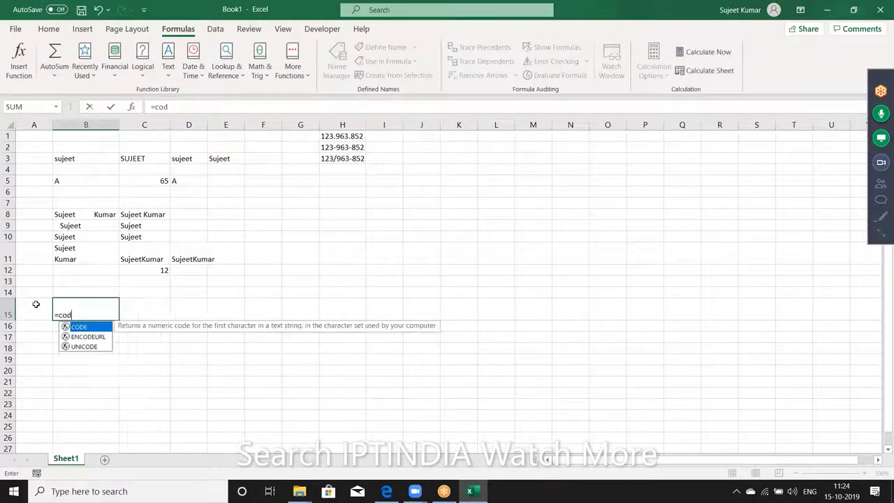
type("e")
key("Tab")
left_click(36, 304)
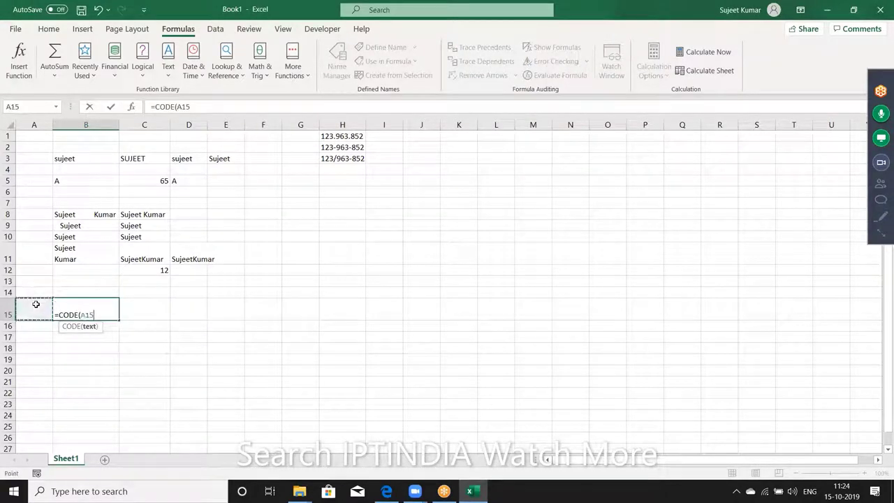
key("Return")
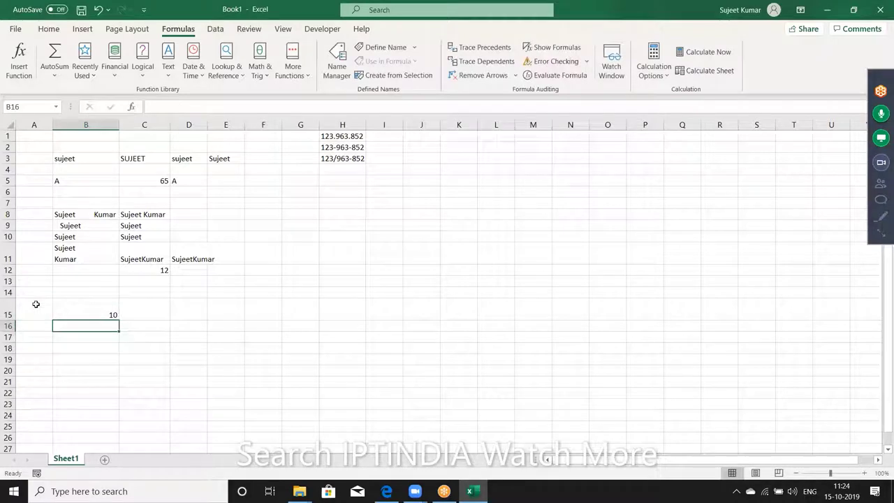
key("Up")
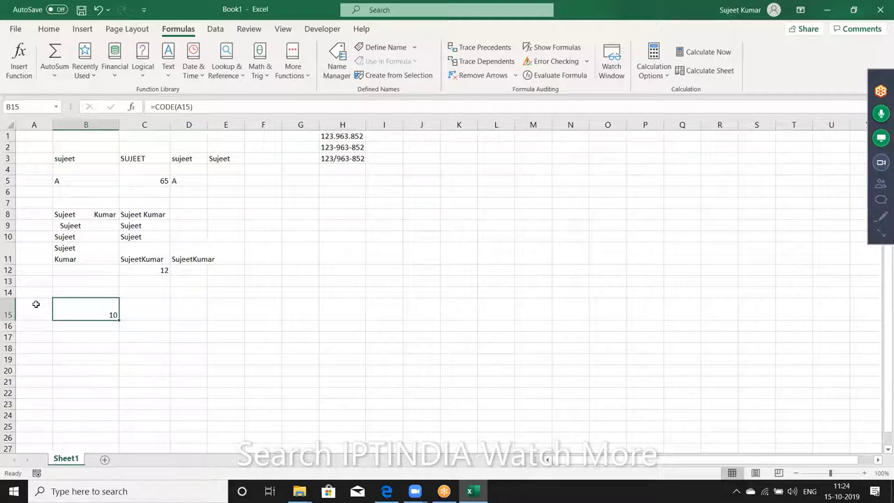
key("Right")
Step: Enter =CHAR(10) in C15 to produce a line-break character
type("=")
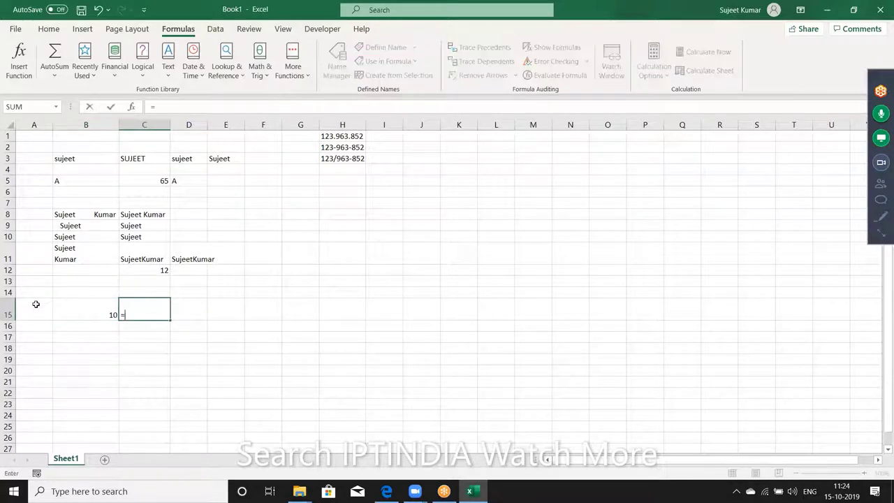
type("ch")
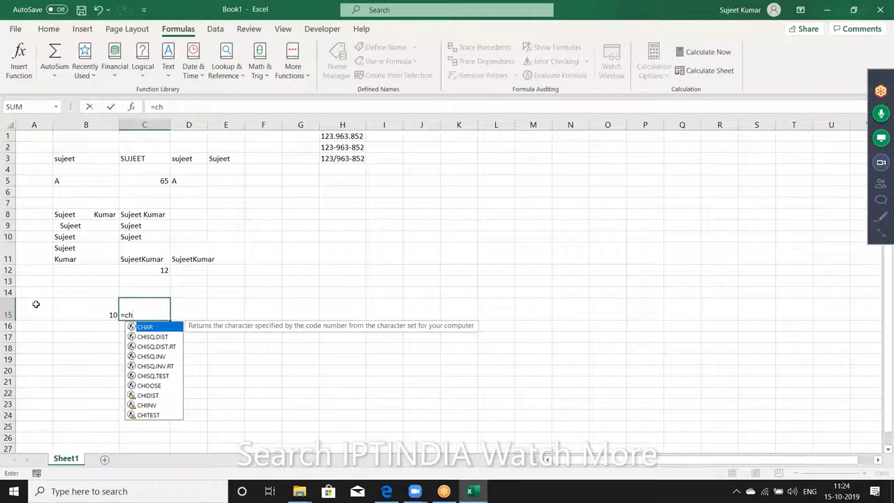
key("Tab")
type("10")
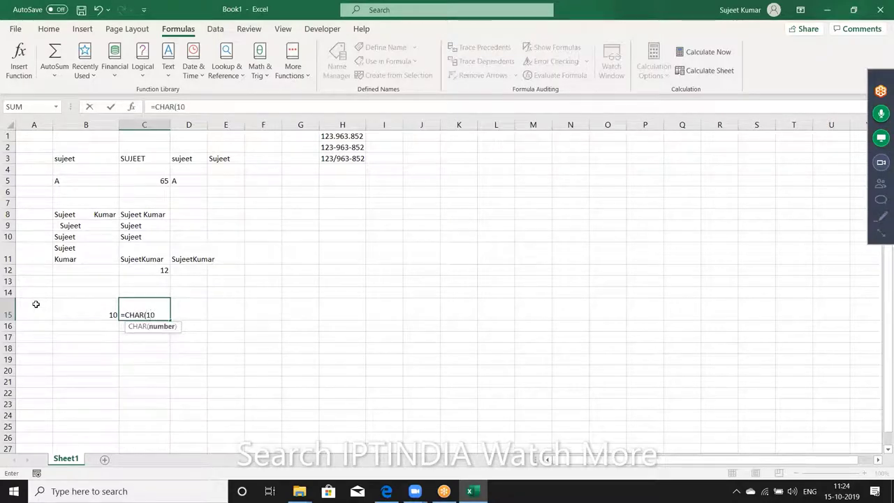
type(")")
key("Return")
Step: In C16 compare A15 with C15 using =A15=C15, returning TRUE
type("=")
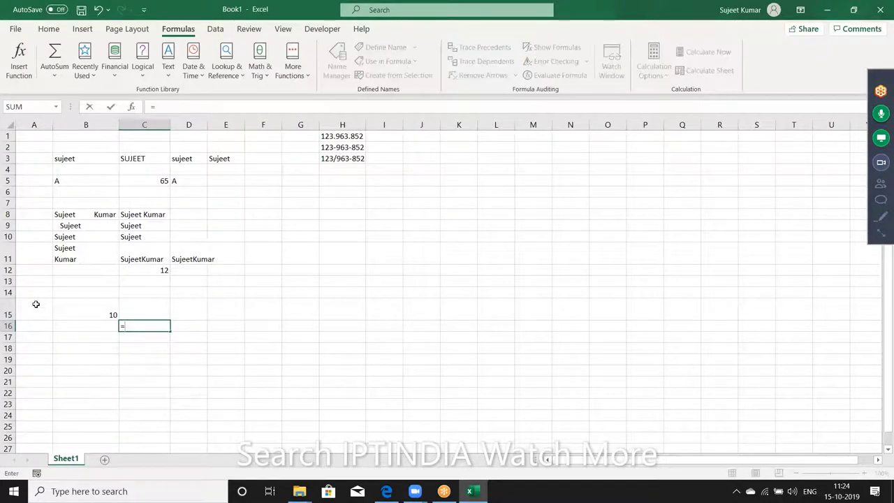
key("Left")
key("Left")
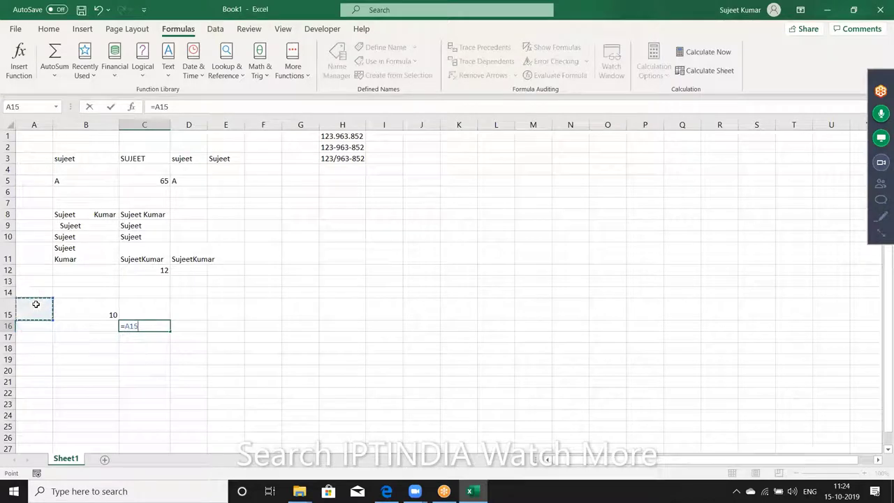
left_click(35, 304)
type("=")
key("Up")
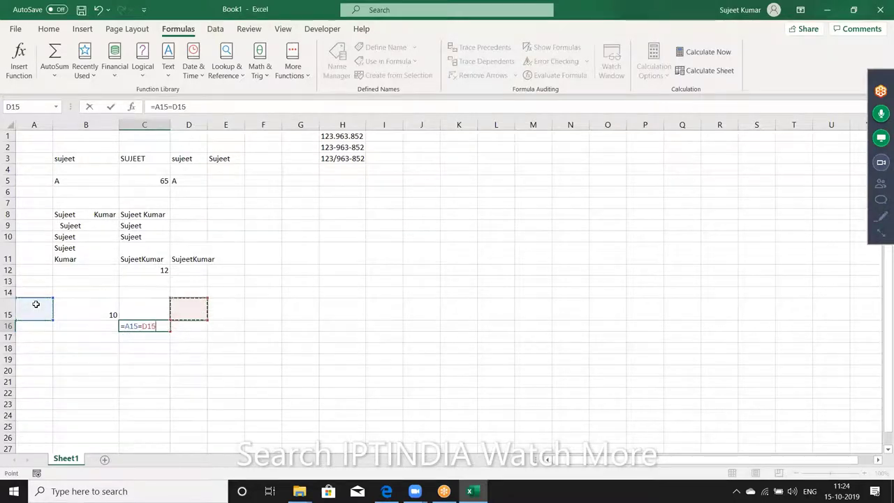
key("Return")
key("Up")
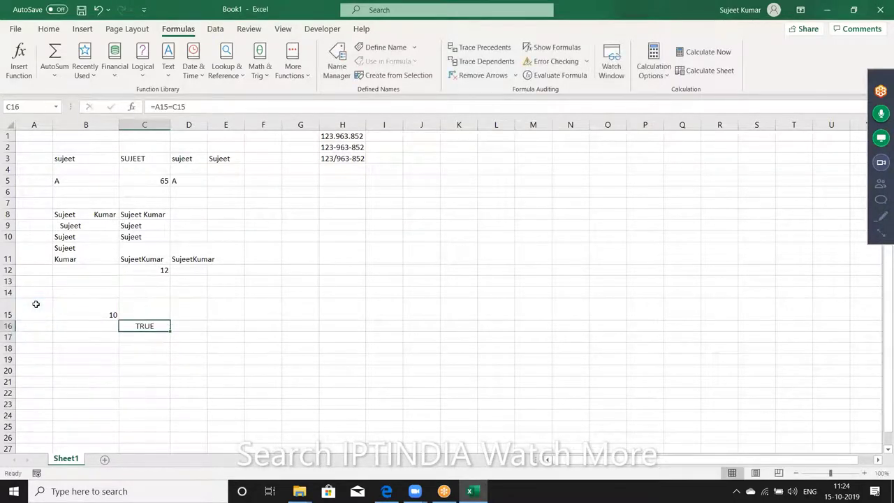
Step: In C13 enter =SUBSTITUTE(C11,CHAR(10)," ") to join C11's two-line name with a space
key("Up")
key("Up")
key("Up")
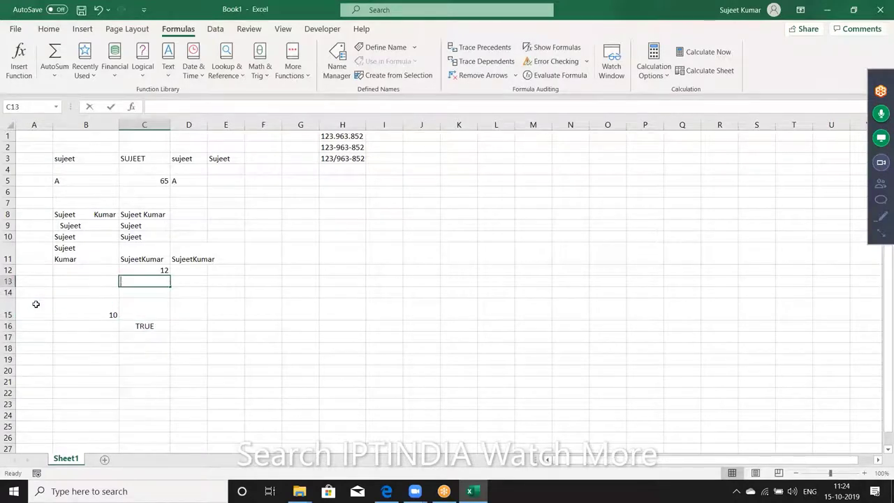
type("=sub")
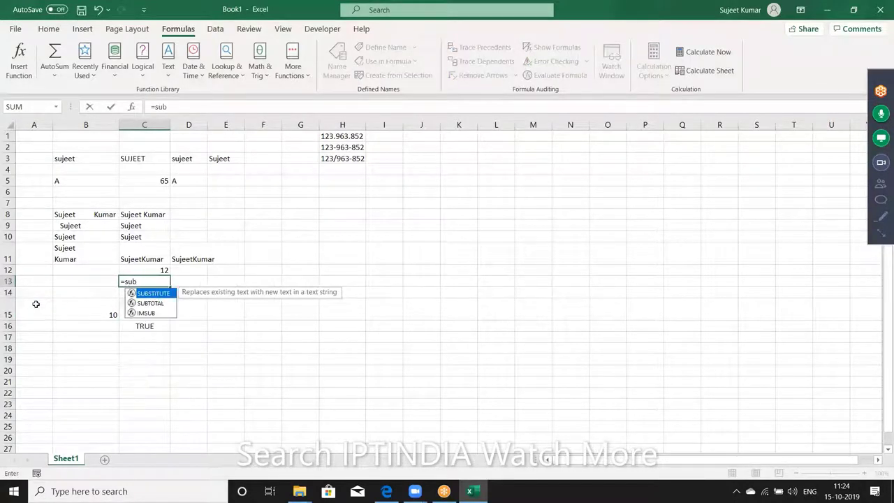
key("Tab")
key("Up")
key("Up")
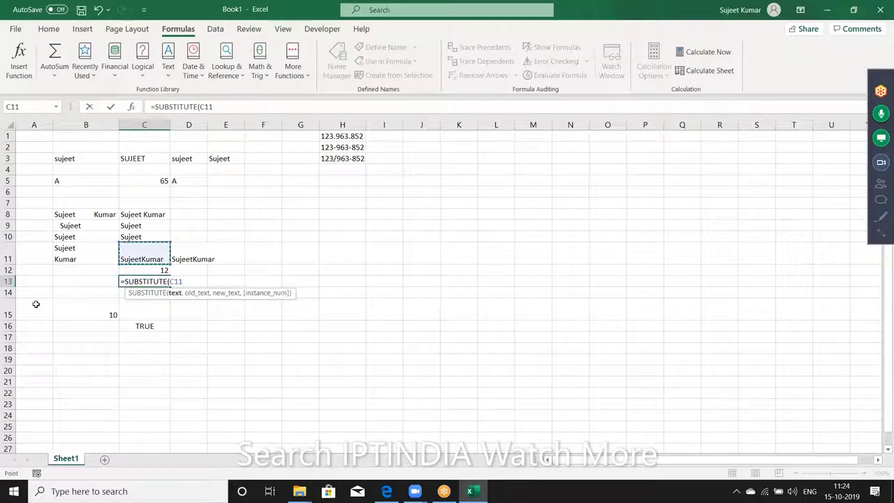
type(",")
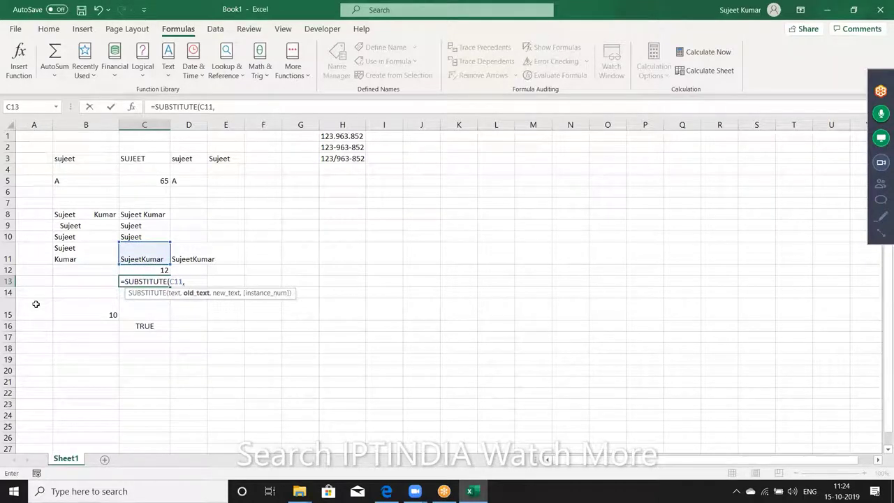
type("cha")
key("Tab")
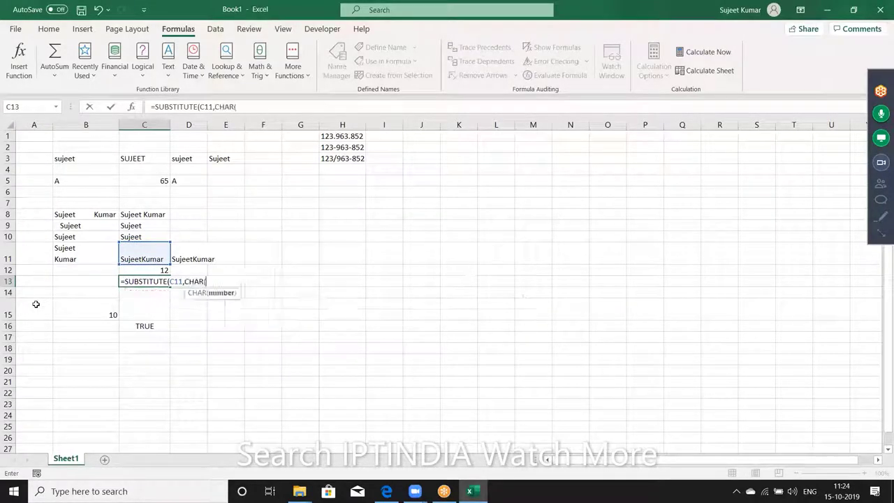
type("10")
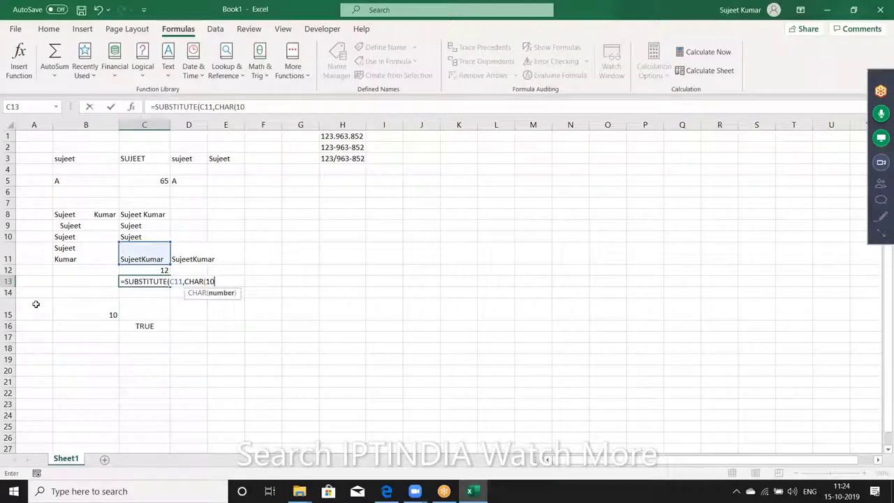
type("),")
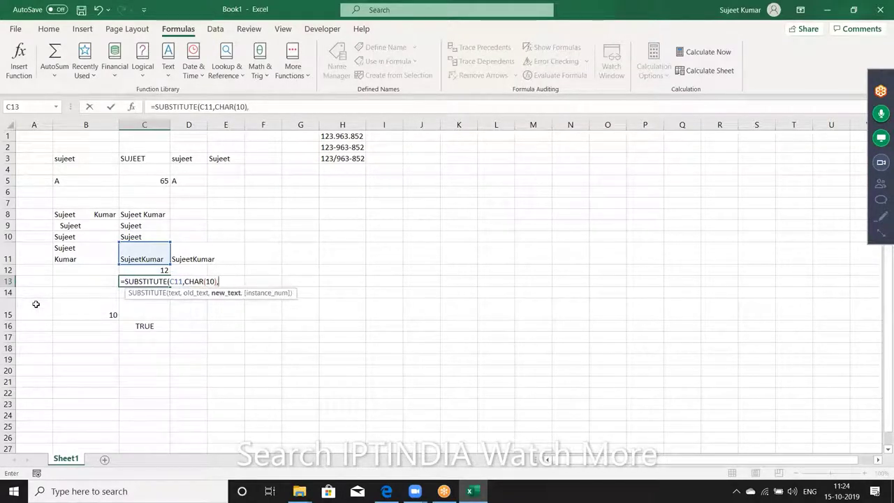
type("10")
key("BackSpace")
key("BackSpace")
type("\"")
type(" \"")
key("Return")
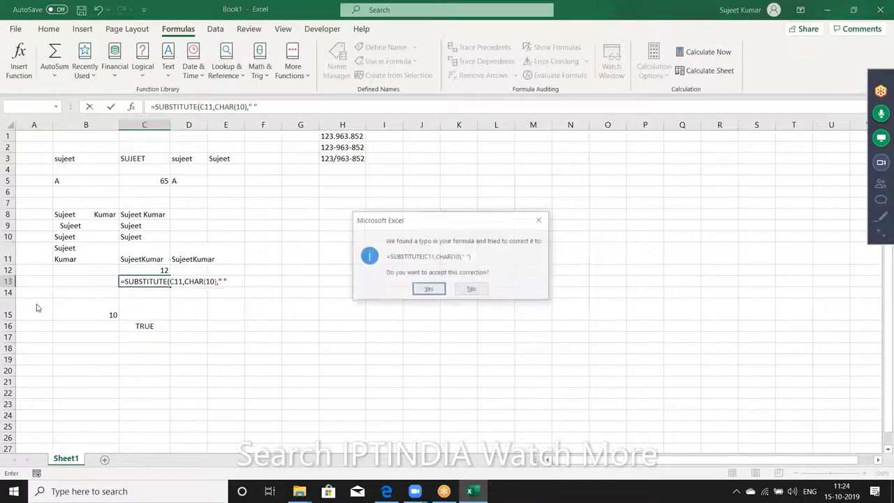
key("Return")
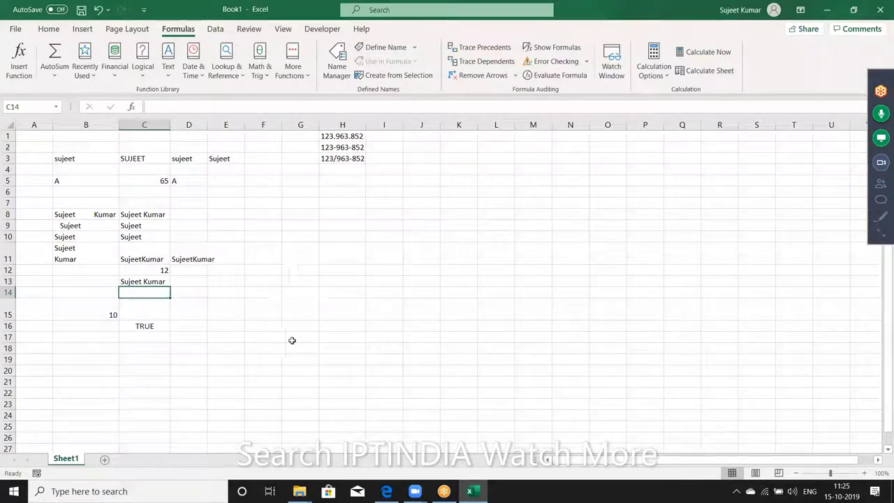
Step: Open the WORKING FILE workbook from the Downloads folder
left_click(25, 32)
left_click(50, 101)
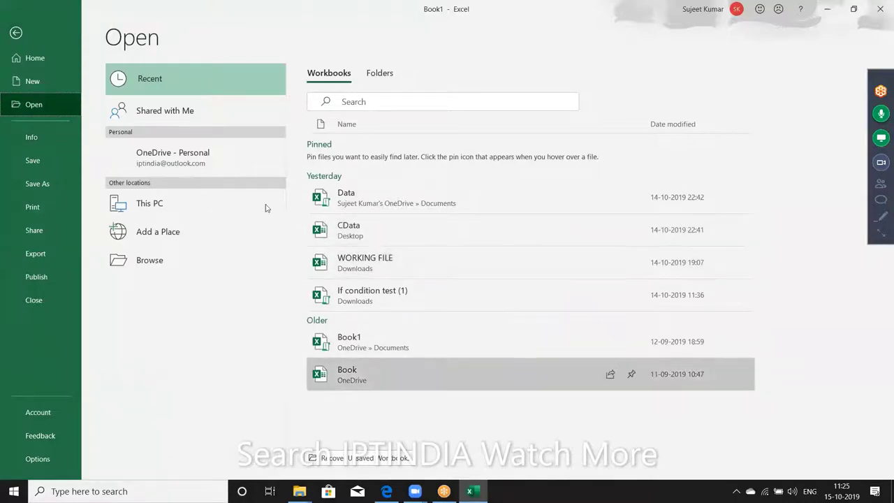
left_click(162, 263)
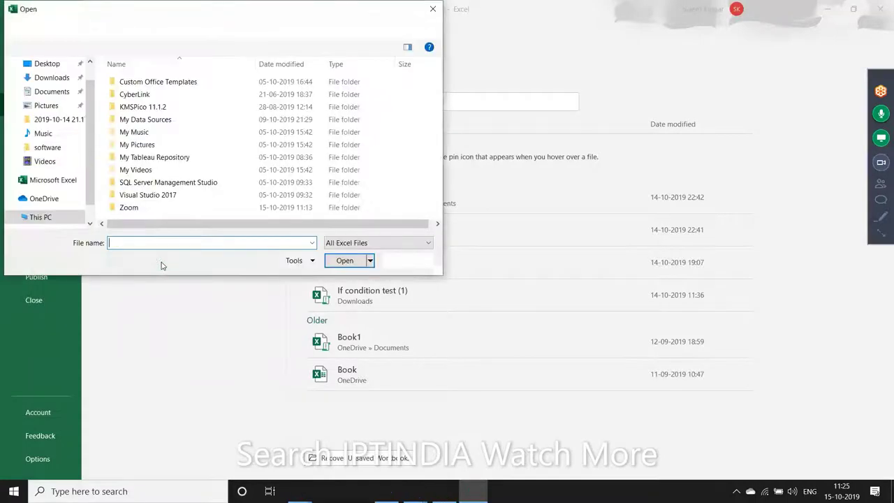
left_click(59, 82)
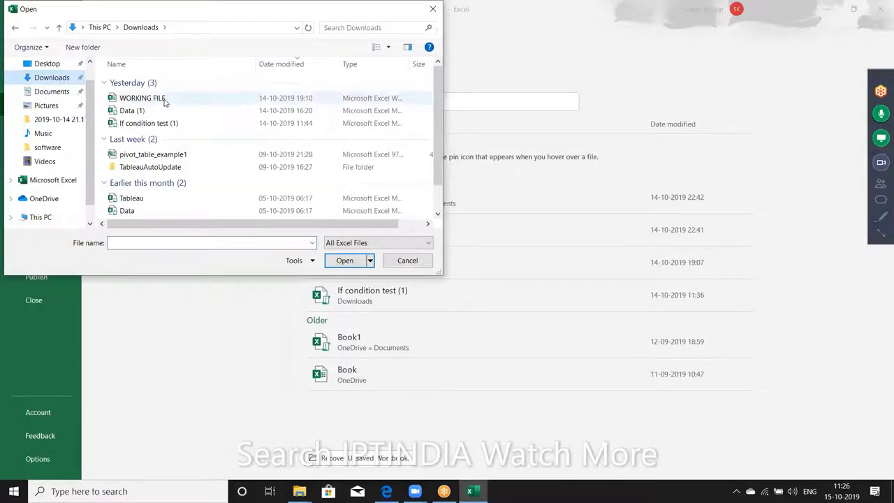
mouse_move(143, 98)
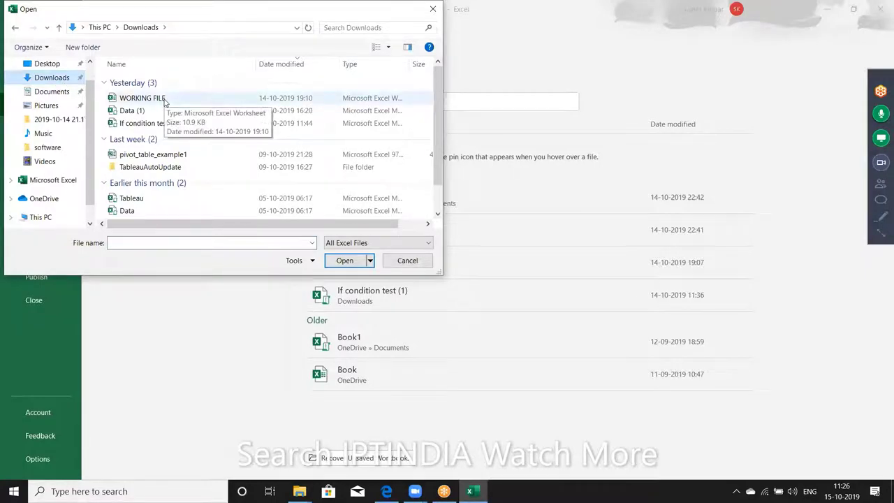
left_click(164, 101)
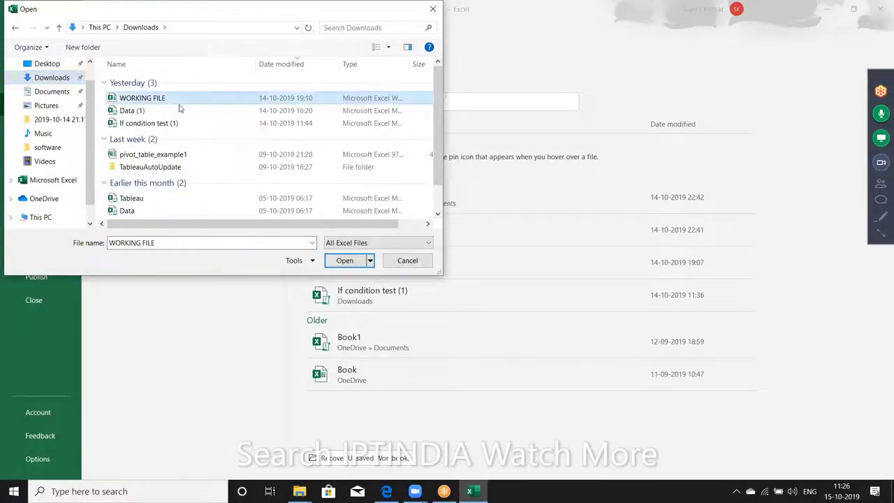
left_click(340, 262)
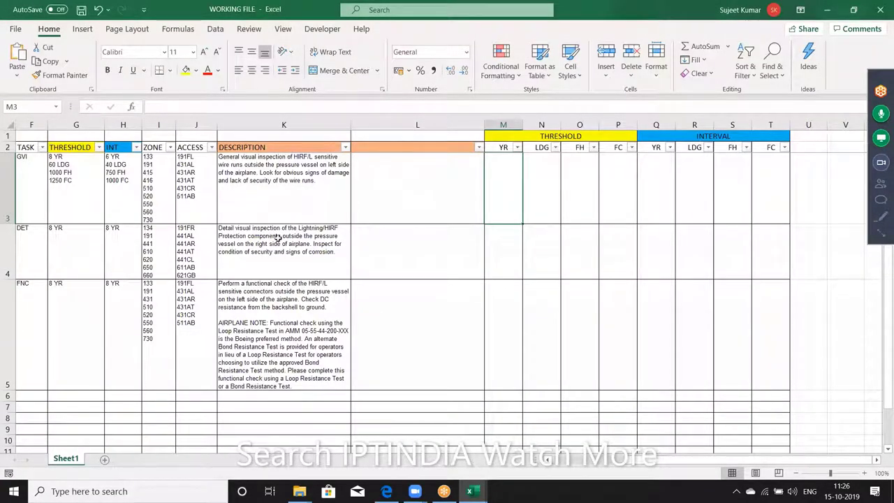
Step: Copy the reference list in WORKING FILE's C5 into A1 of a new workbook
left_click(229, 197)
key("Left")
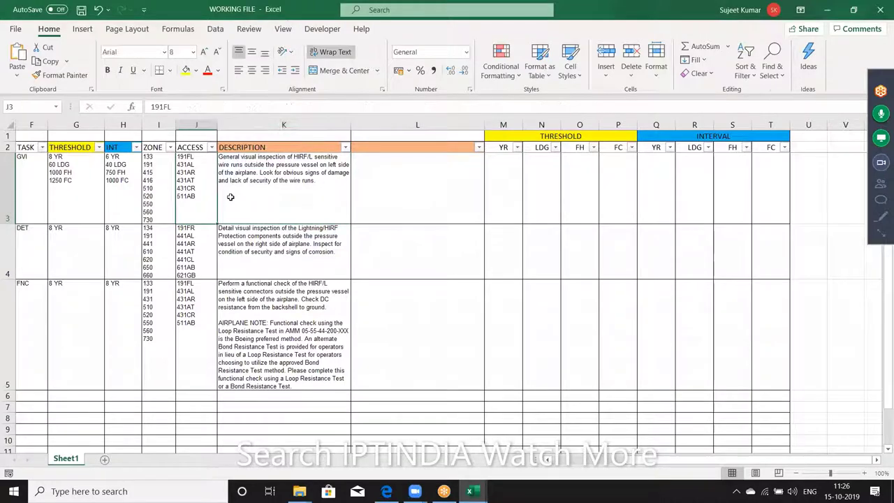
key("Left")
key("Left")
key("Left")
key("Left")
key("Left")
key("Left")
key("Left")
key("Left")
key("Left")
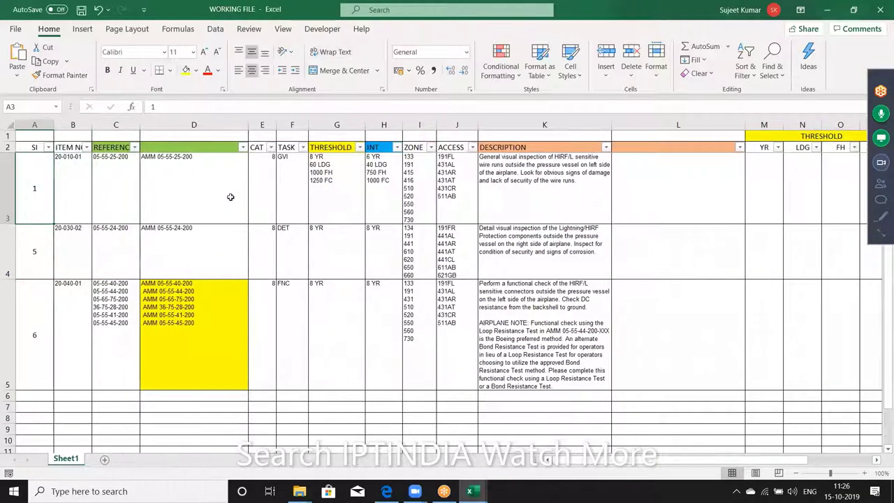
left_click(117, 291)
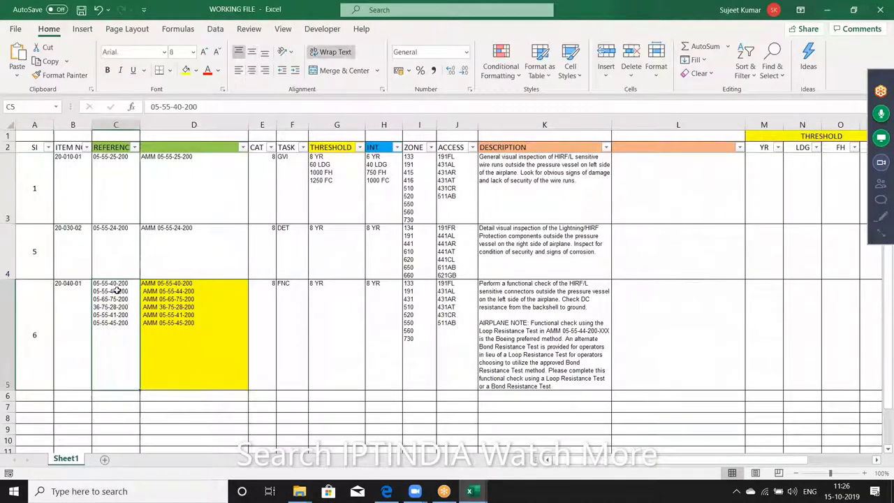
key("ctrl+c")
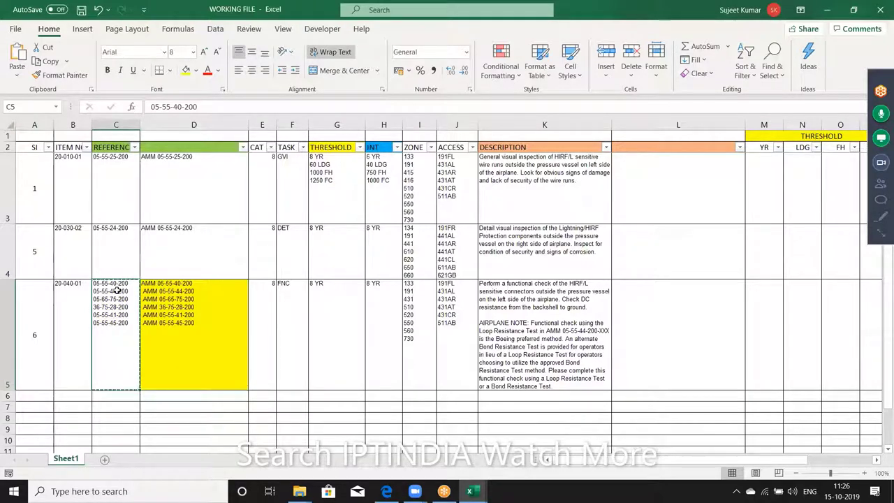
key("ctrl+n")
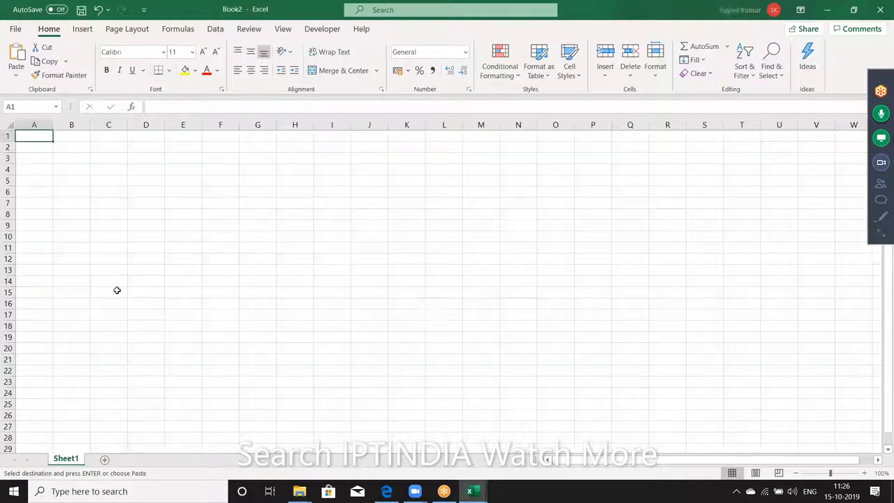
key("ctrl+v")
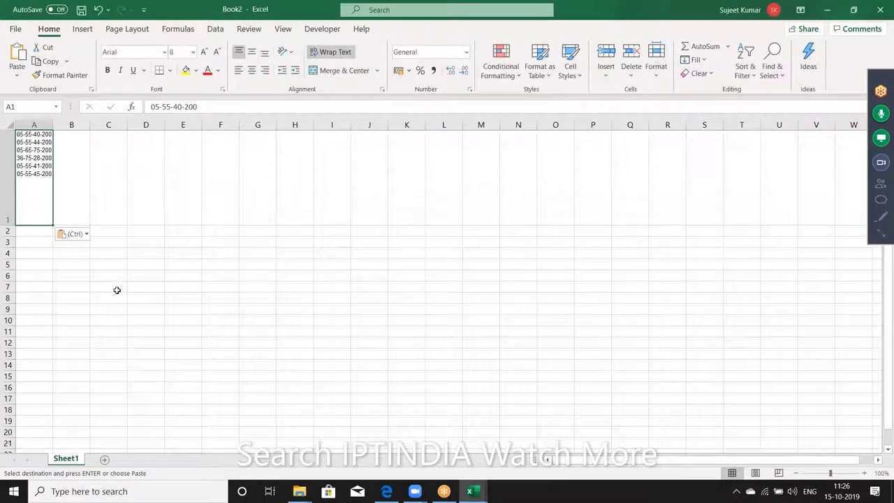
Step: Re-paste the references and re-enter A1 so its six references wrap onto separate lines
left_click(77, 196)
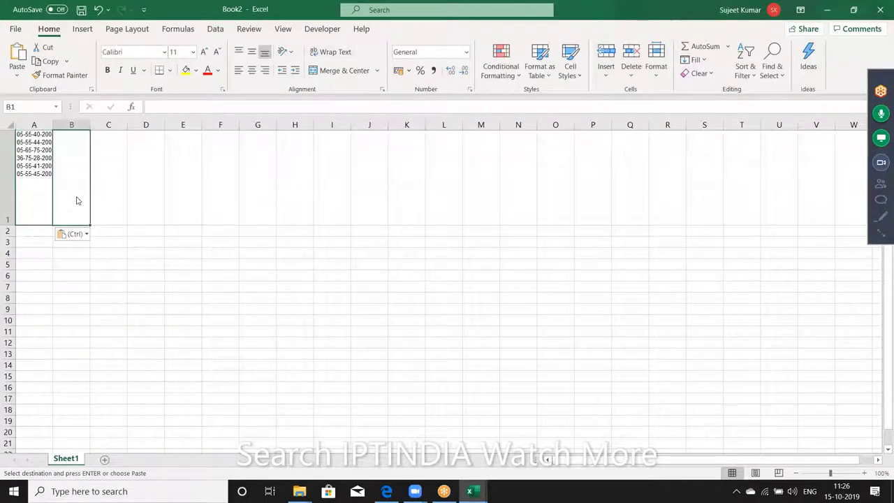
key("alt+Tab")
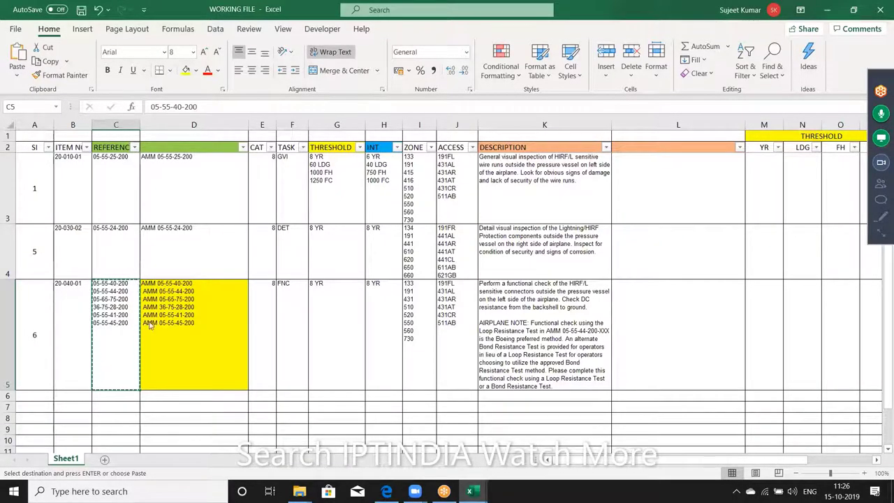
key("alt+Tab")
key("ctrl+v")
left_click(45, 199)
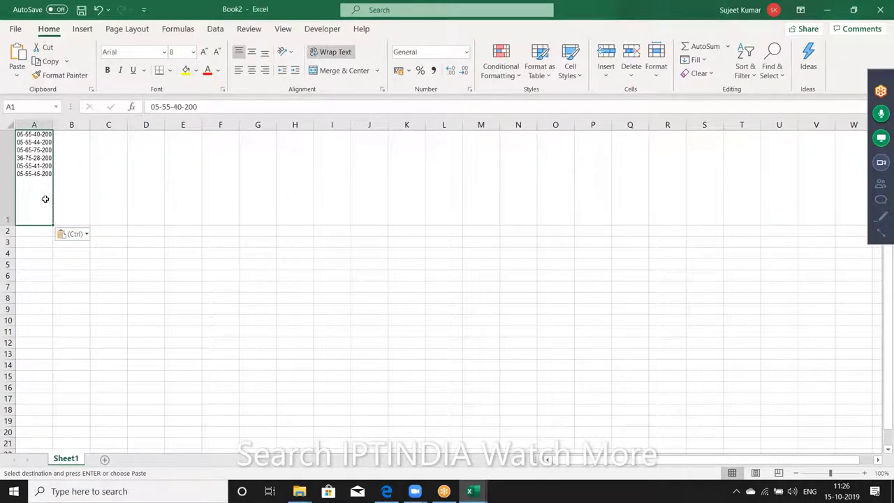
double_click(45, 199)
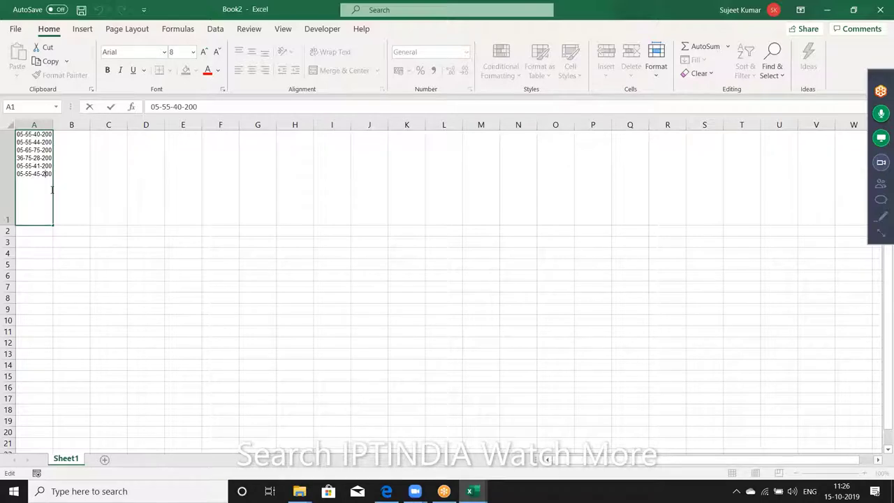
key("ctrl+Return")
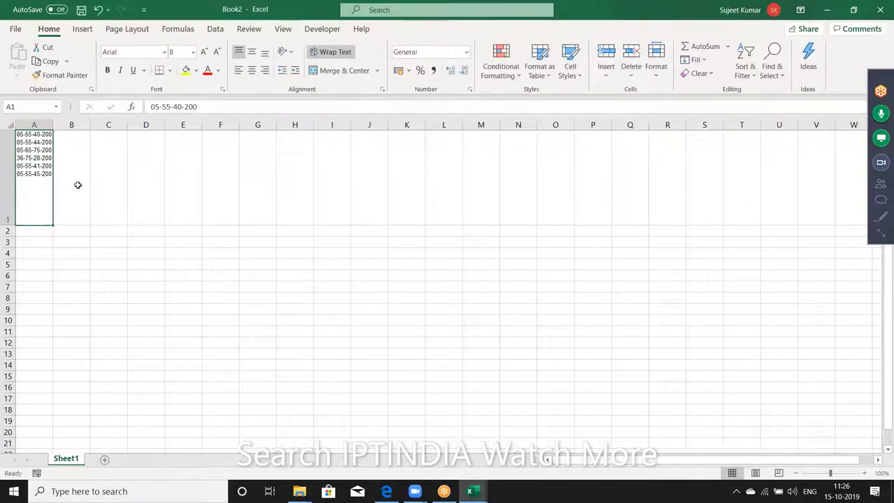
Step: In B1 enter =SUBSTITUTE(A1,CHAR(10),CHAR(10)&" AMM ") to insert AMM between the references
left_click(77, 184)
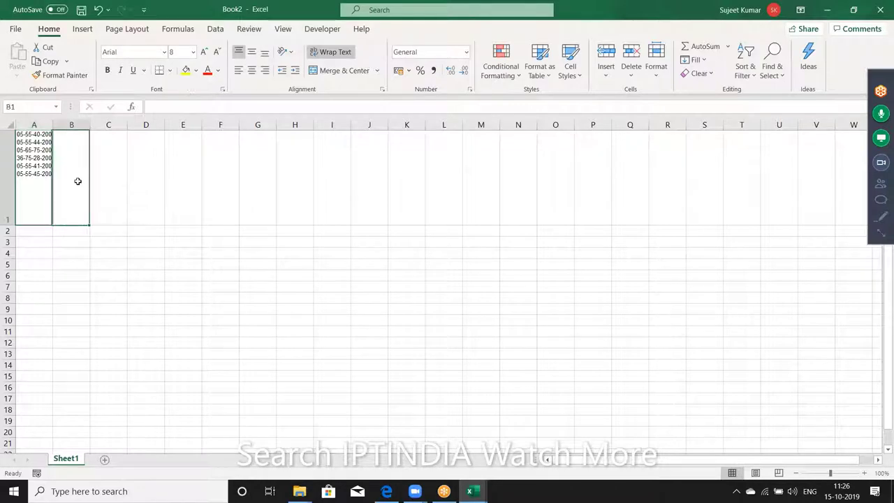
type("=")
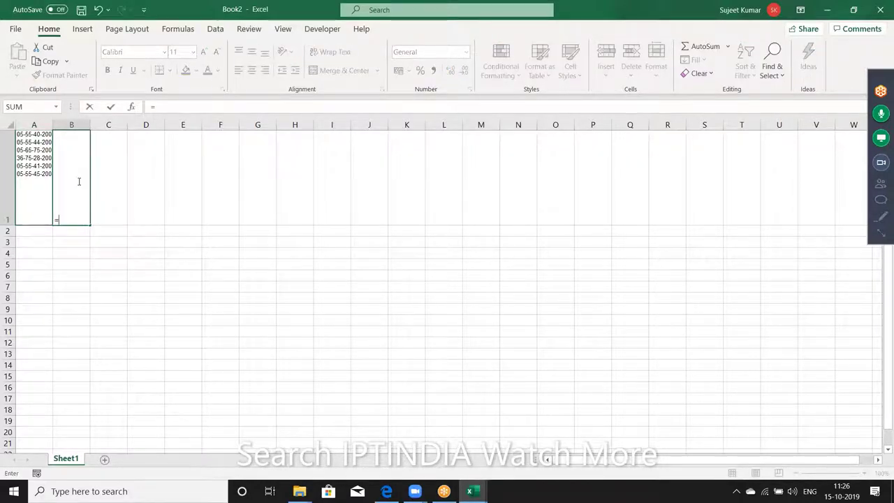
type("sub")
key("Tab")
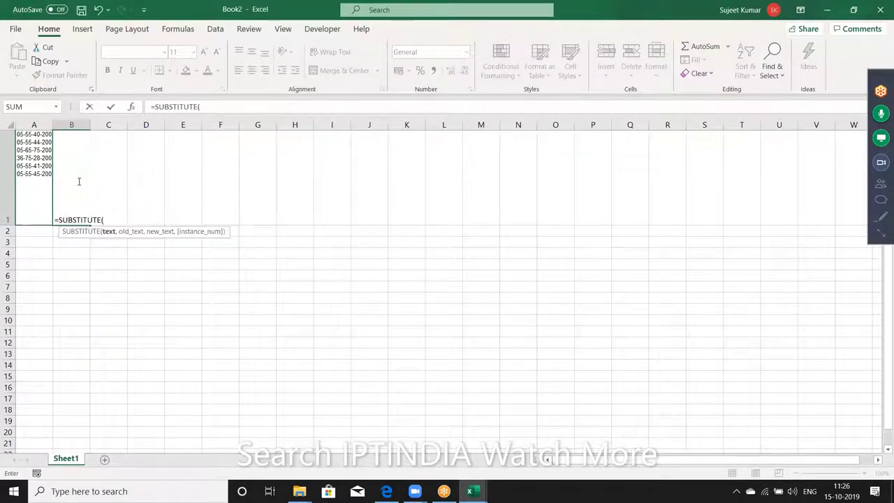
left_click(50, 186)
type(",")
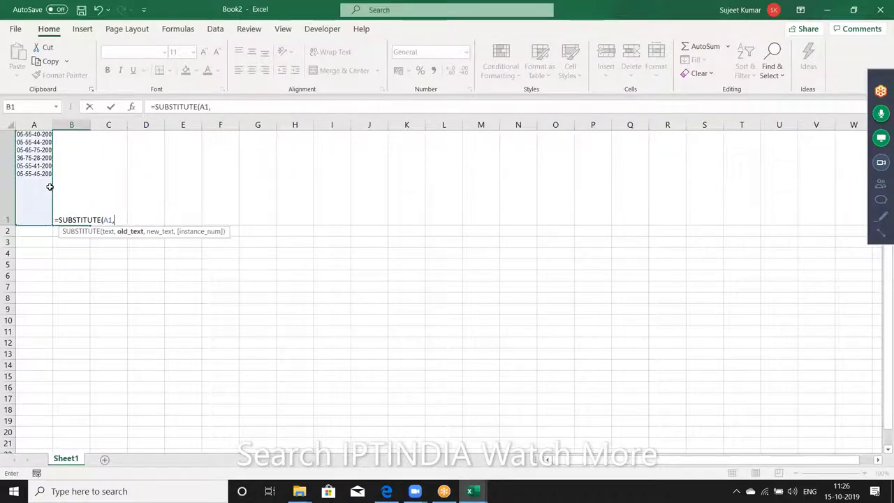
type("ch")
key("Tab")
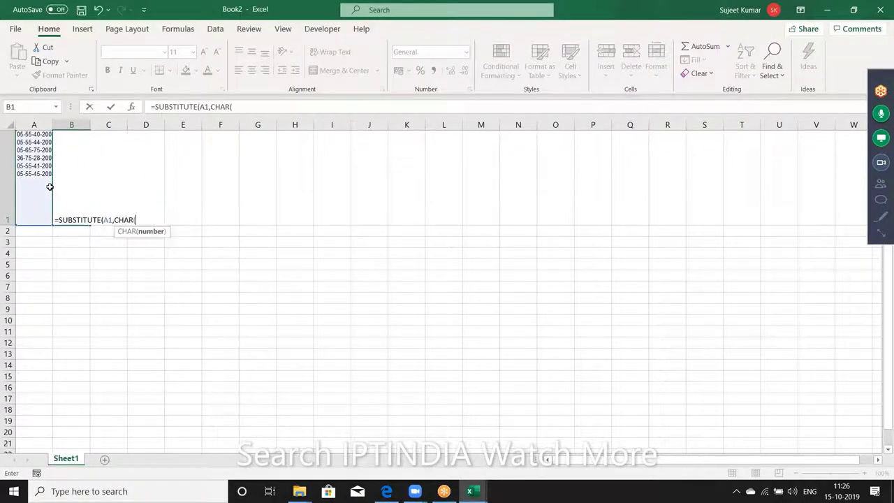
type("10)")
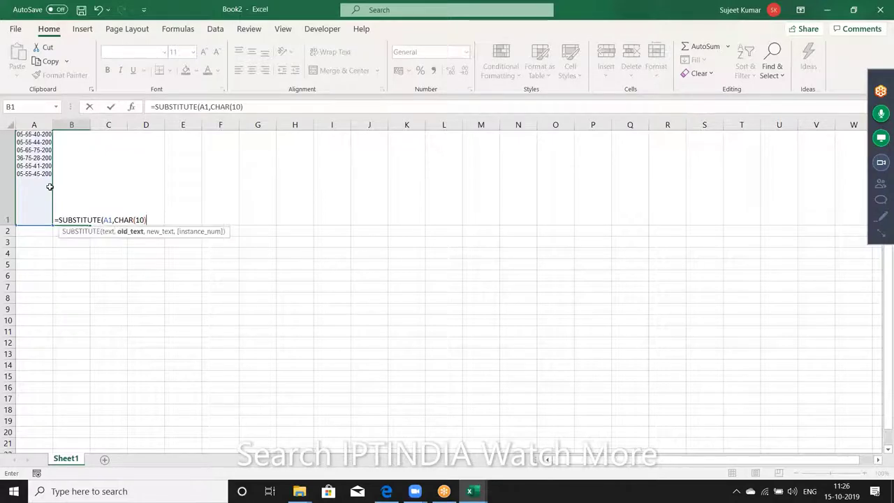
type(",")
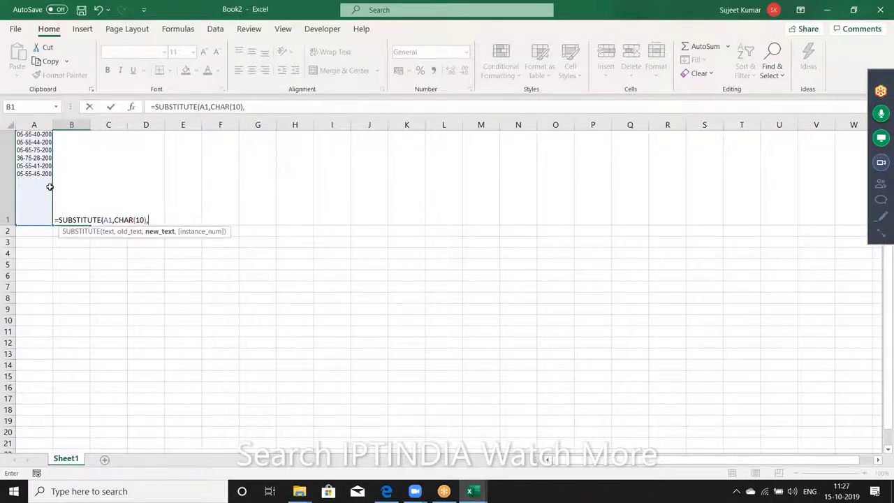
type("CH")
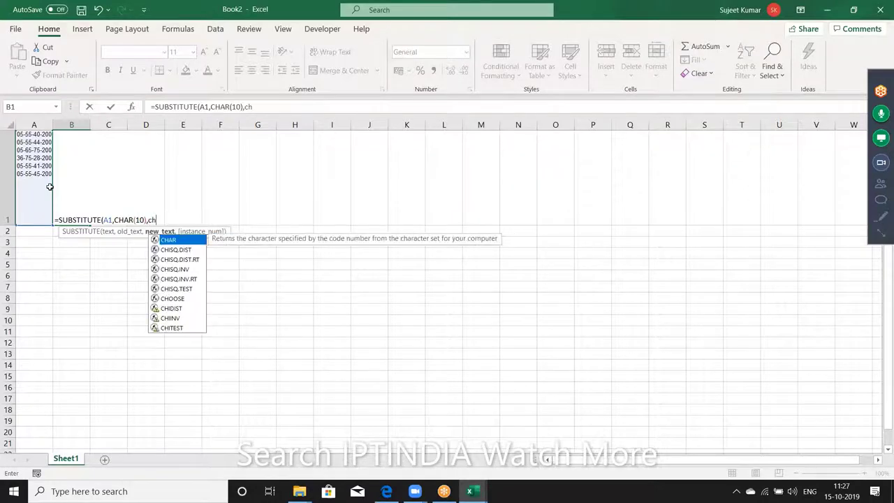
type("AR(10")
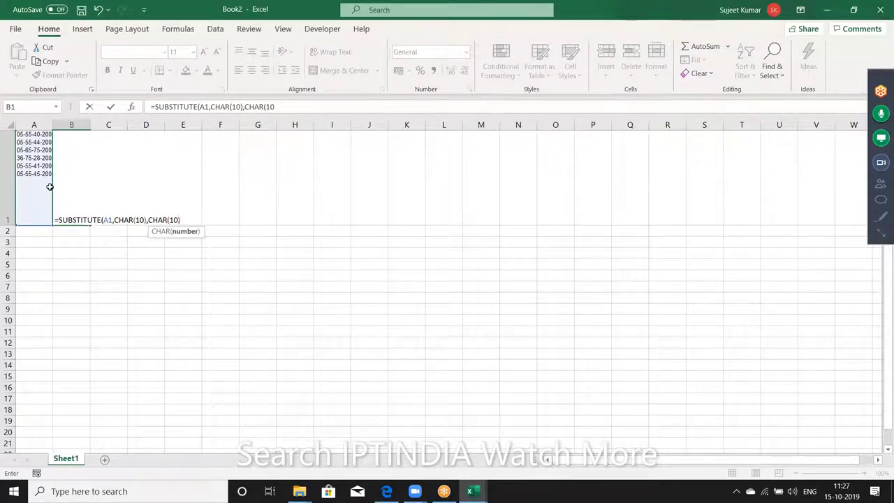
type(")&")
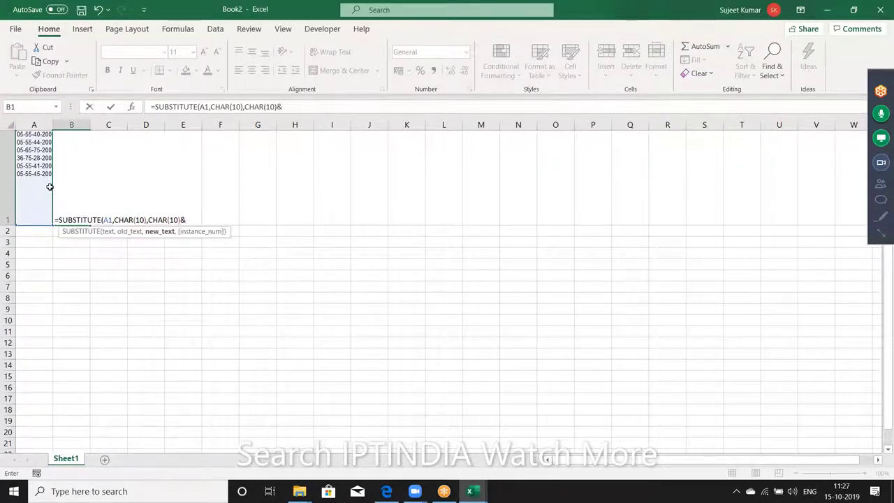
type("\"A")
type("nd")
key("BackSpace")
key("BackSpace")
key("BackSpace")
type("AM")
key("Return")
key("Return")
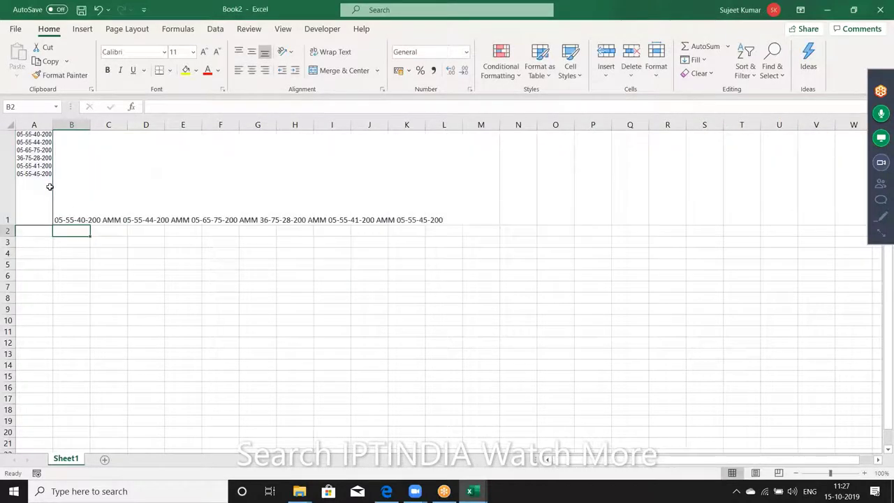
Step: Copy A1's wrapped formatting to B1 with Format Painter and widen column B
left_click(47, 178)
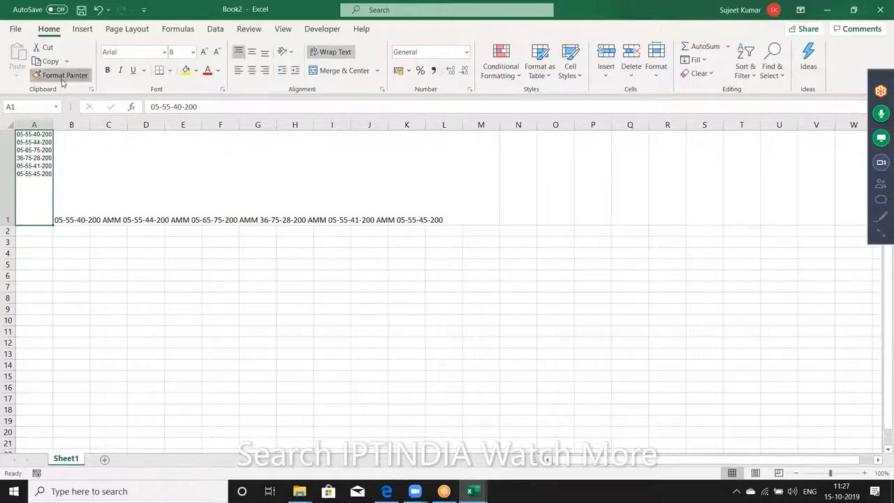
left_click(62, 76)
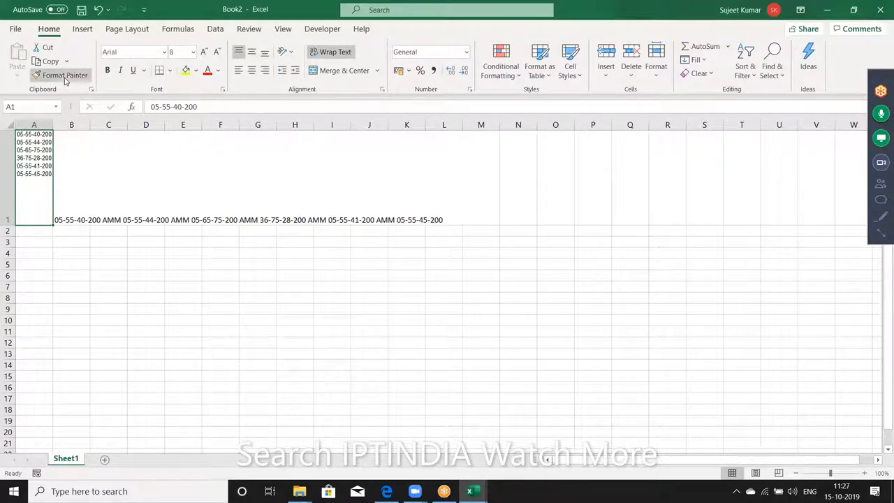
left_click(73, 133)
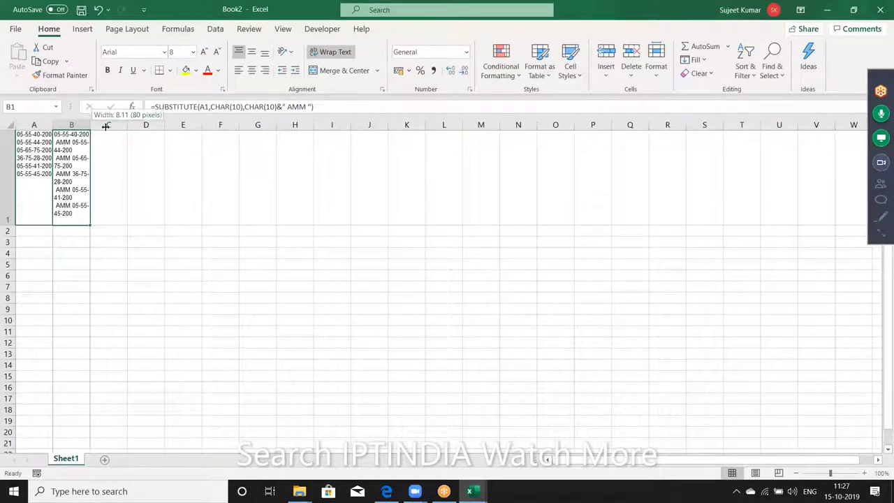
left_click_drag(90, 126, 119, 126)
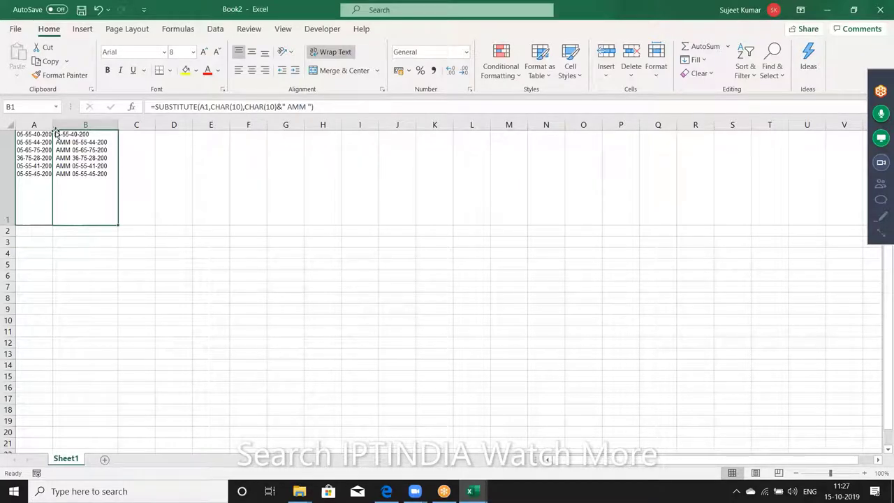
left_click(153, 106)
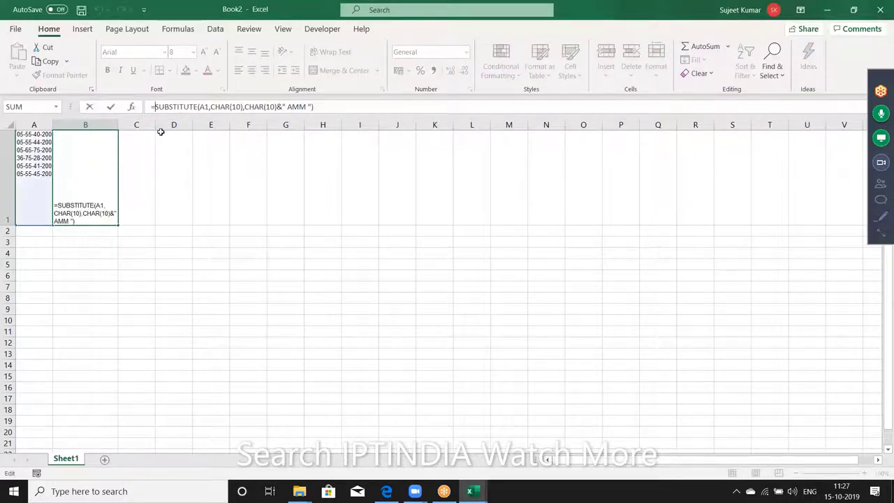
Step: Prefix the B1 formula with "AMM "& so the first reference also starts with AMM
type("\"")
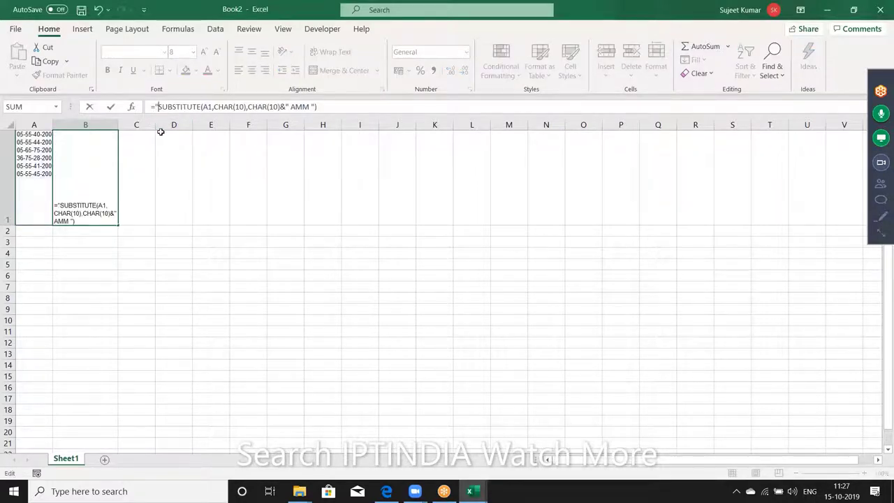
type("A")
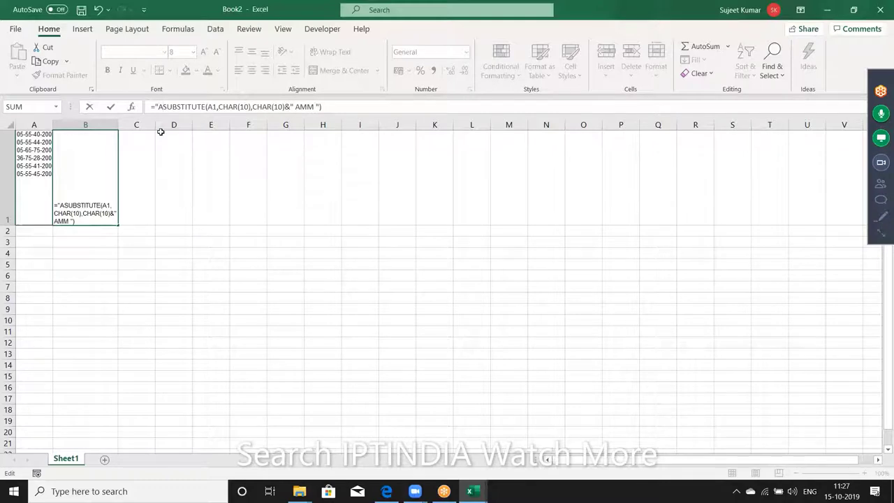
type("MM ")
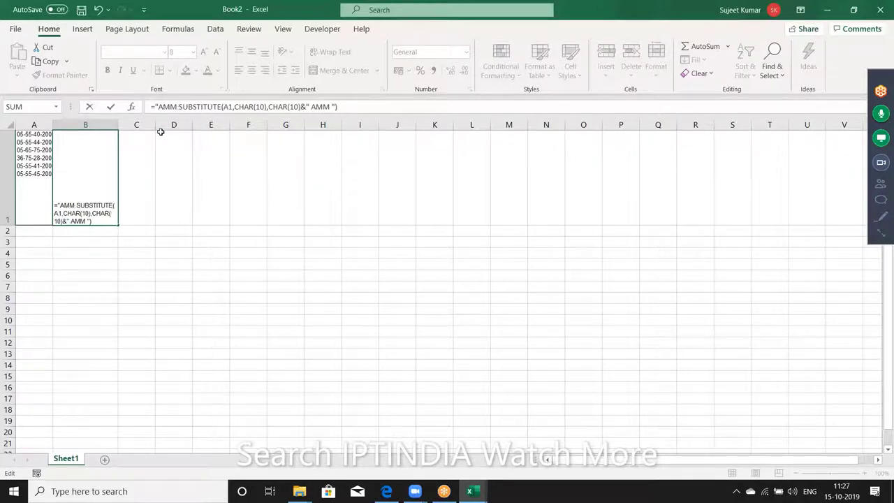
type("\"")
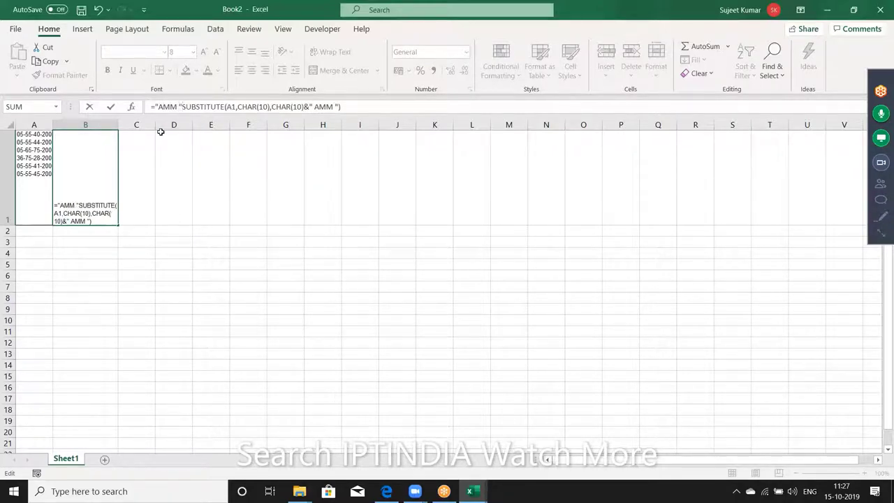
type("&")
key("Return")
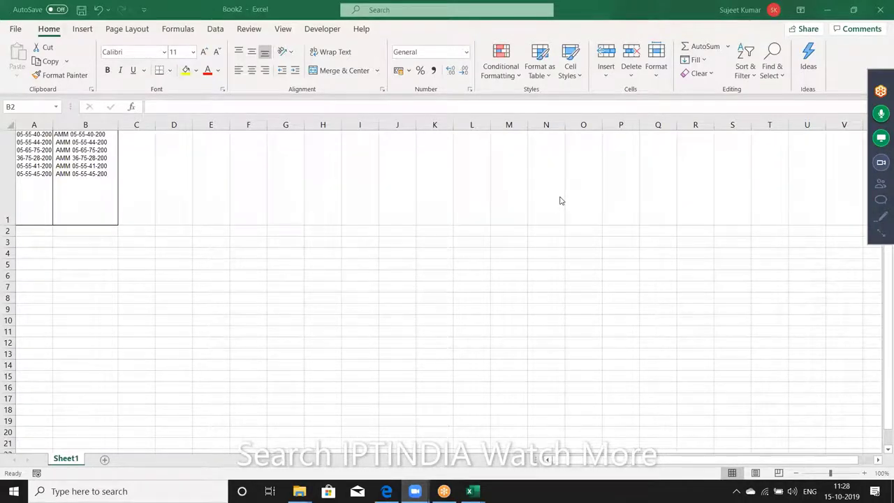
left_click(881, 184)
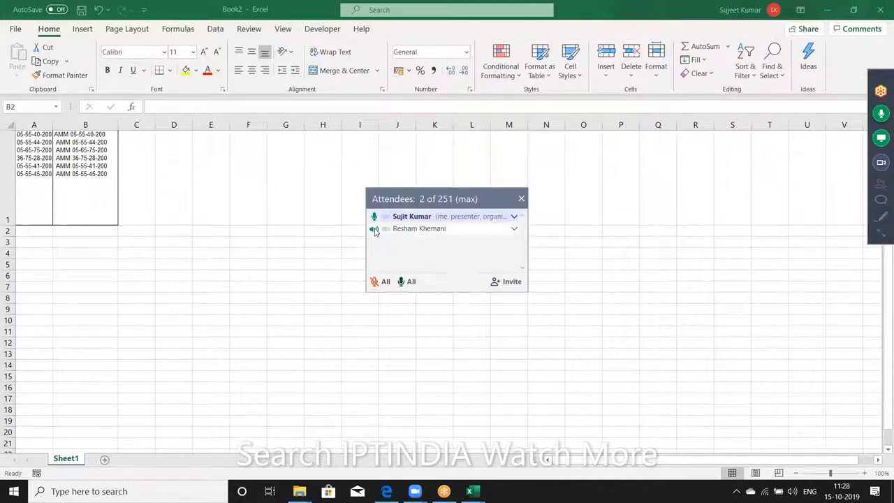
left_click(522, 200)
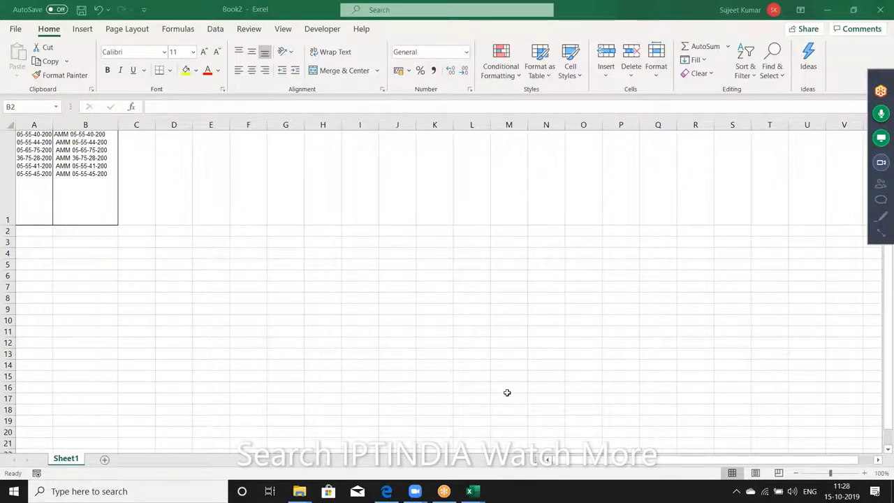
Step: Expand the GoToMeeting panel, show the desktop over Excel, and start recording the meeting
left_click(881, 237)
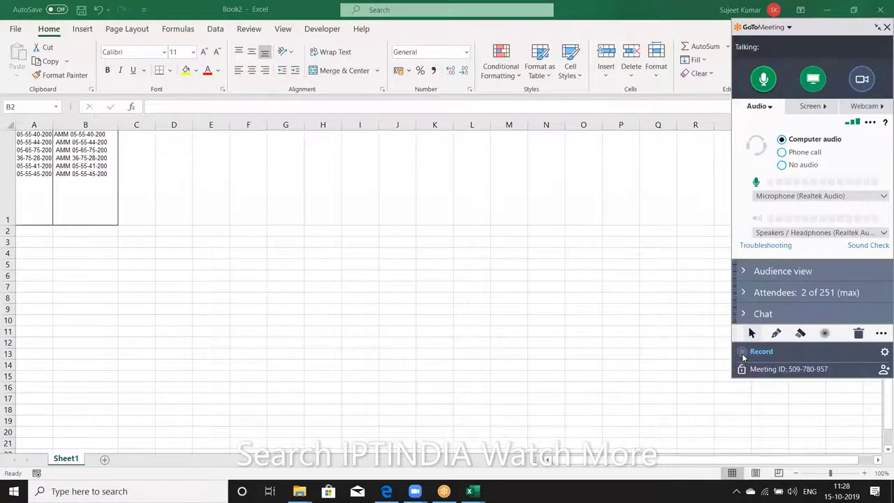
key("super+d")
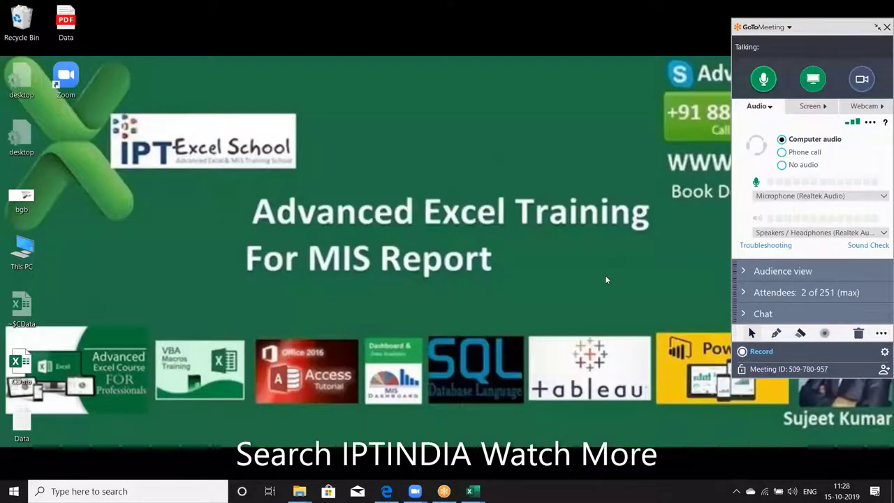
key("ctrl+alt+r")
Step: Refresh the desktop and collapse the meeting panel to its slim bar
right_click(456, 122)
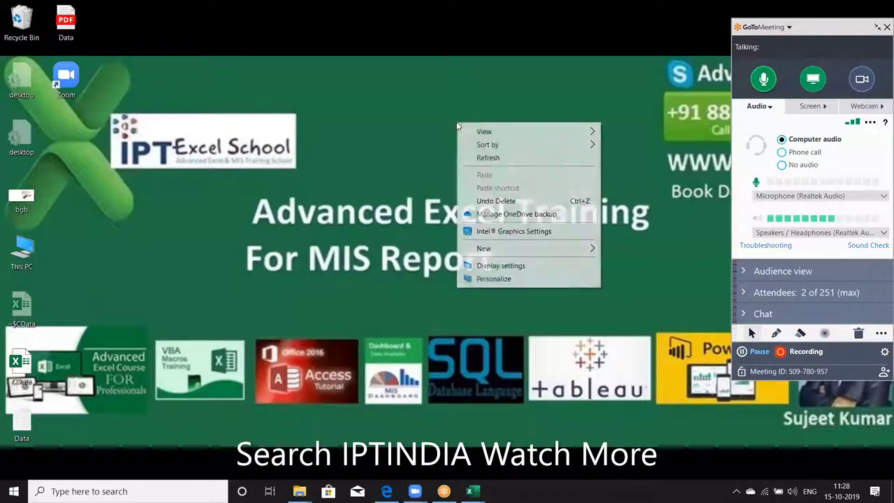
left_click(489, 157)
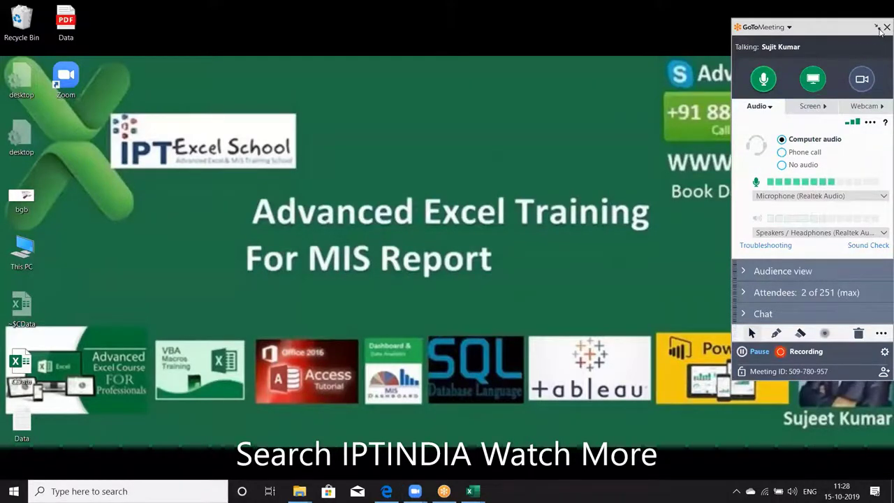
left_click(878, 28)
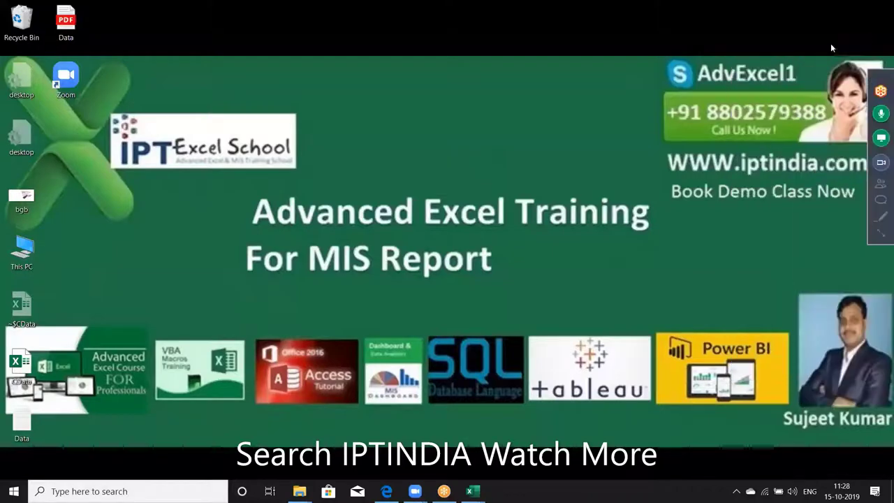
mouse_move(472, 491)
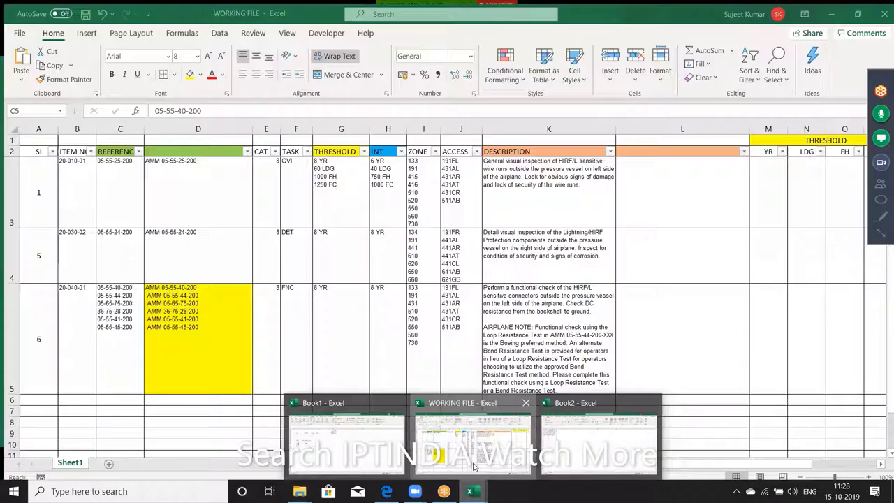
Step: Bring WORKING FILE to the front and review the formulas in D5, D3, THRESHOLD and INT
left_click(420, 428)
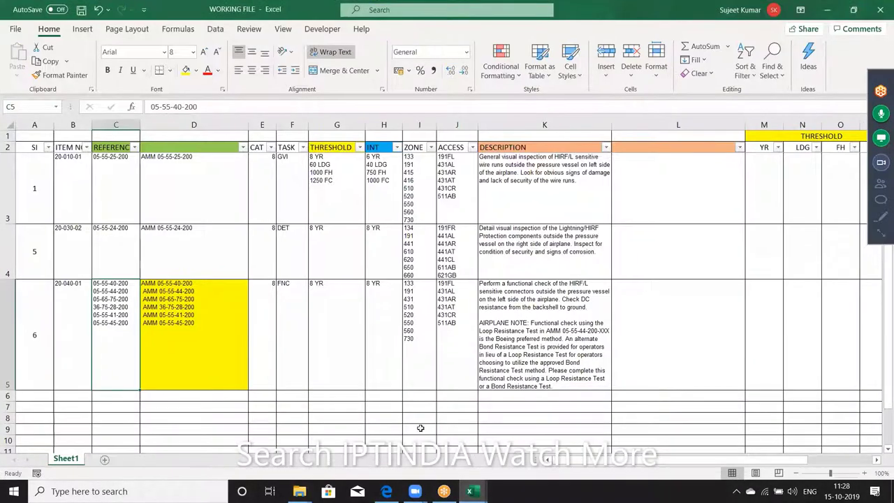
left_click(224, 323)
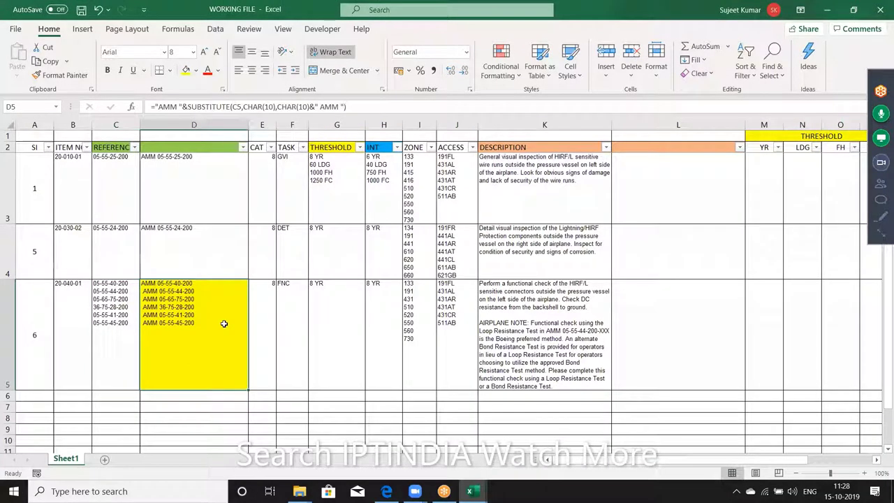
left_click(236, 187)
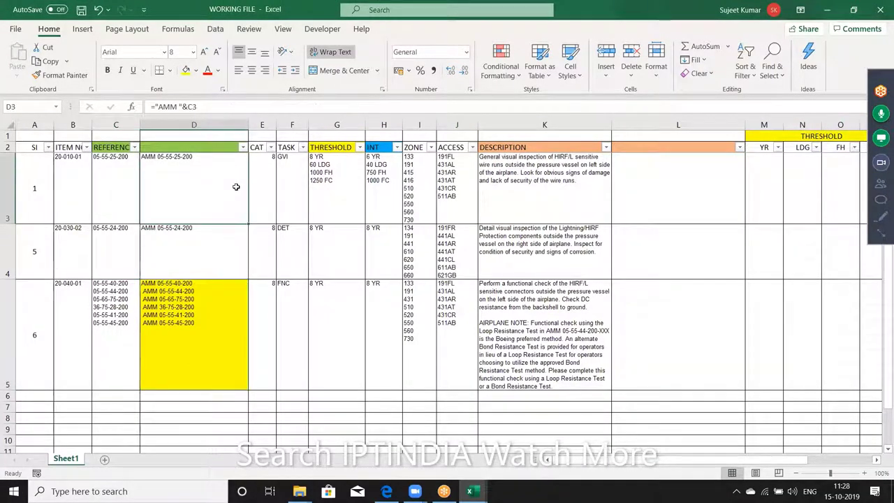
key("Up")
key("Up")
key("Right")
key("Right")
key("Right")
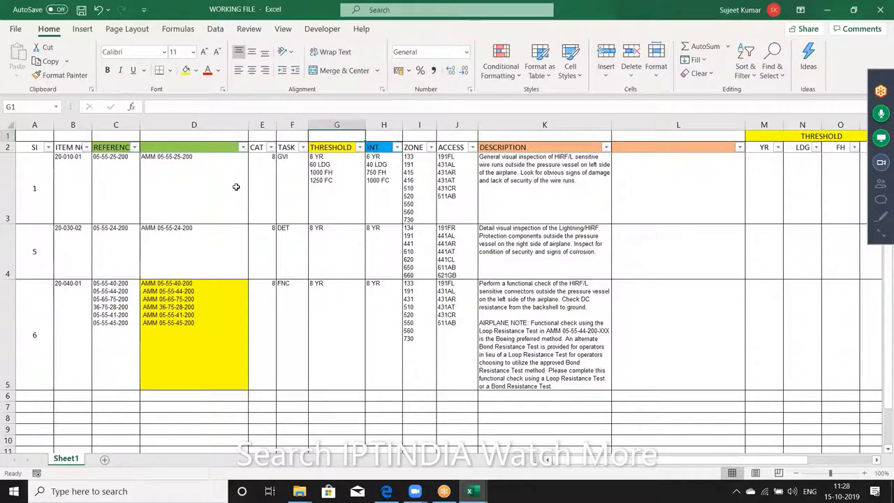
key("Right")
key("Down")
key("Left")
key("Down")
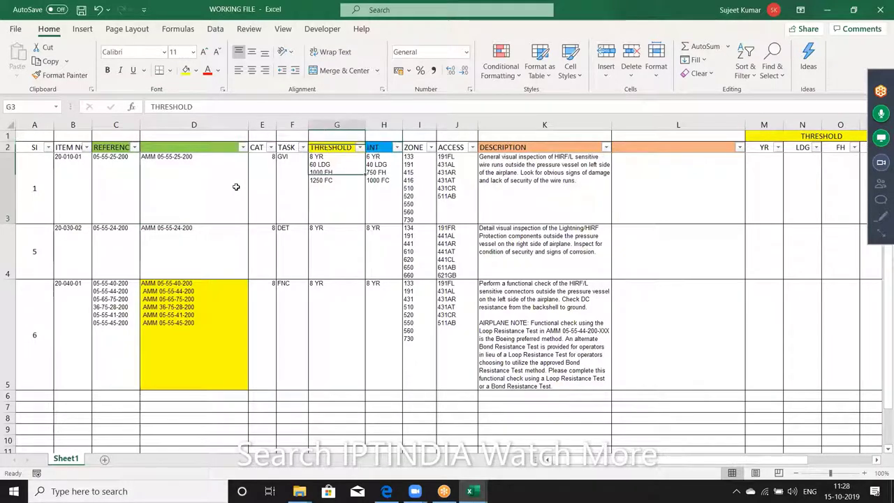
key("Up")
key("Down")
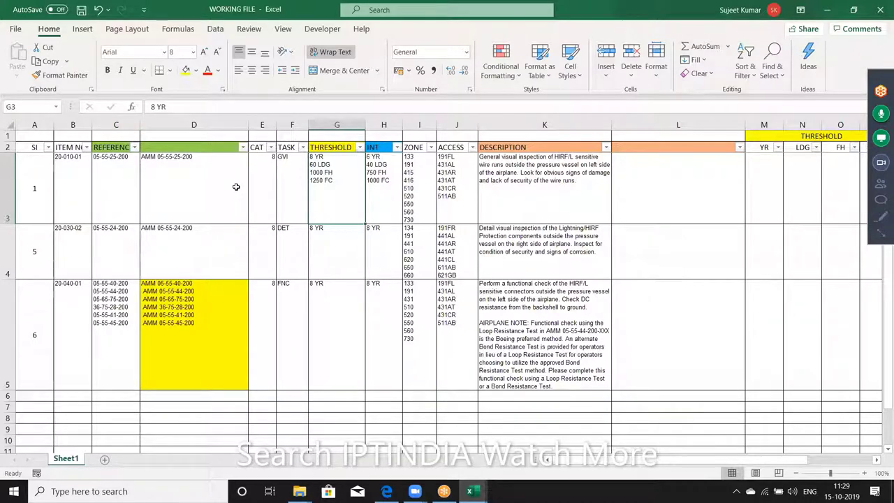
key("Right")
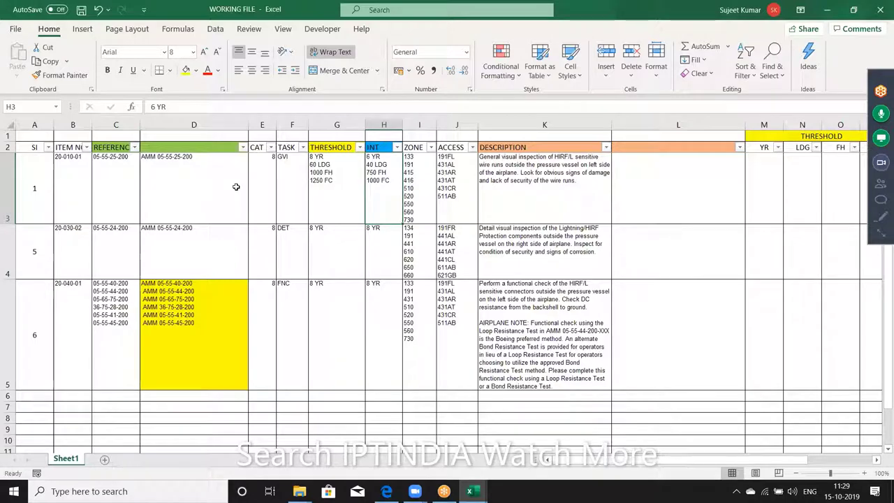
Step: Hide columns I through L so the YR/LDG/FH/FC columns sit beside INT
left_click(425, 125)
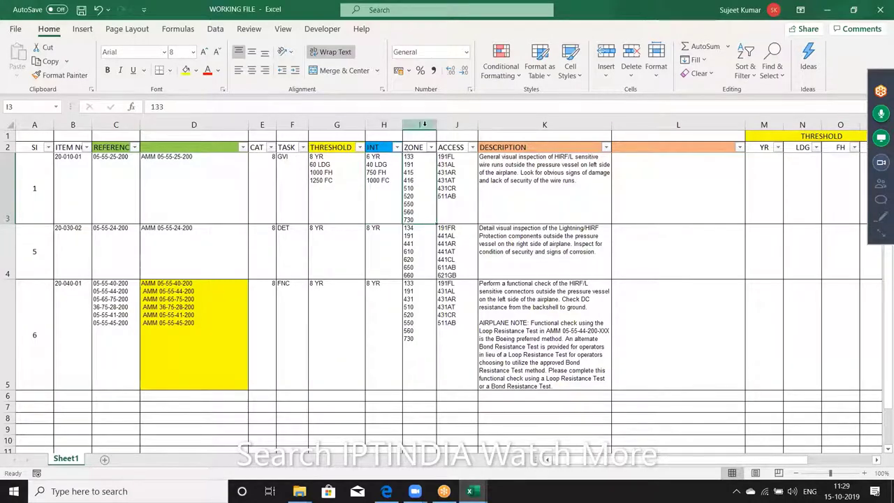
left_click_drag(426, 125, 641, 127)
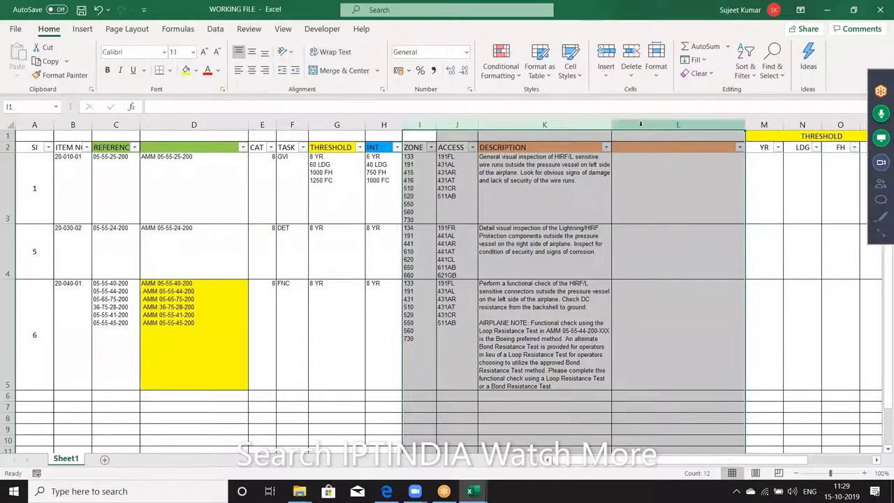
right_click(641, 129)
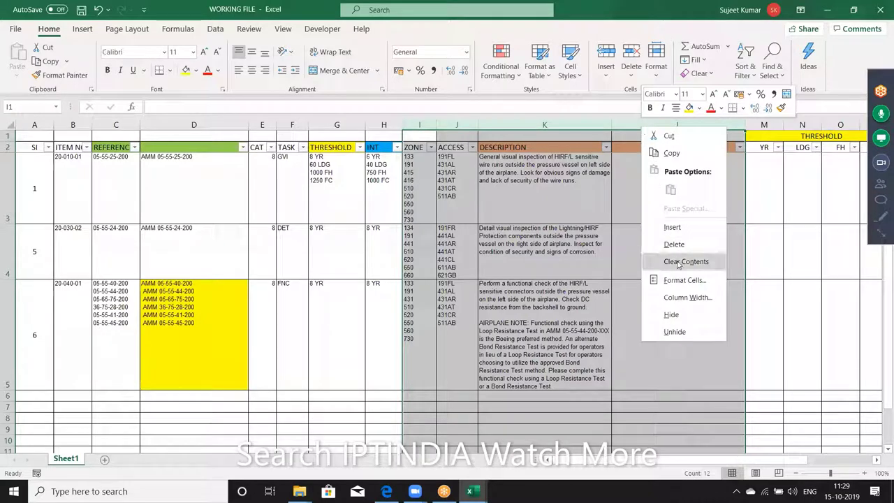
left_click(671, 315)
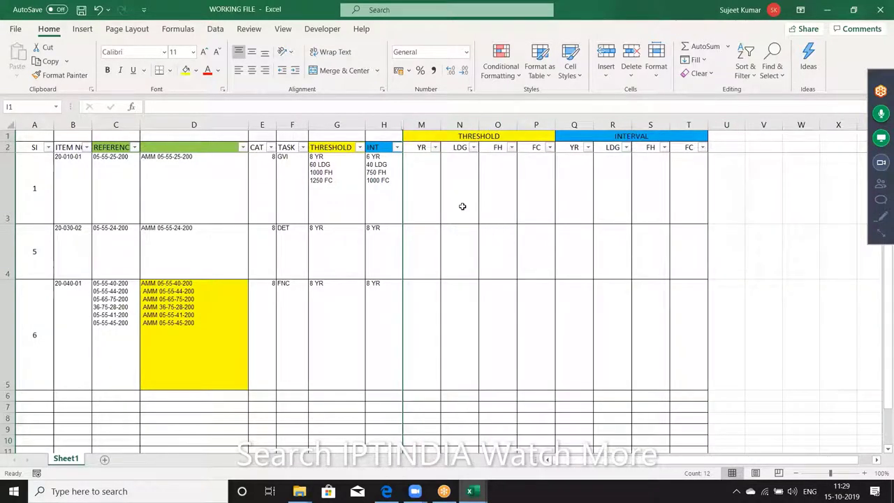
left_click(460, 205)
Step: Enter test values 8, 60, 1000 and 1250 in M3 through P3
left_click(342, 180)
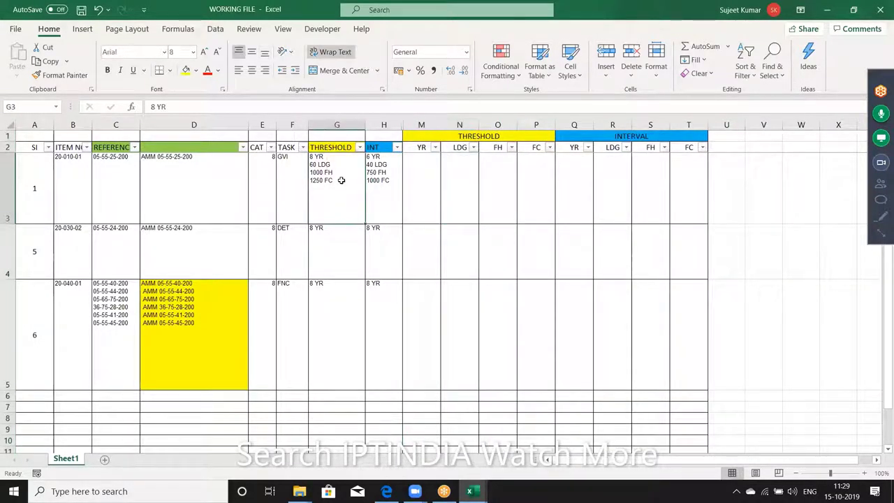
left_click(454, 180)
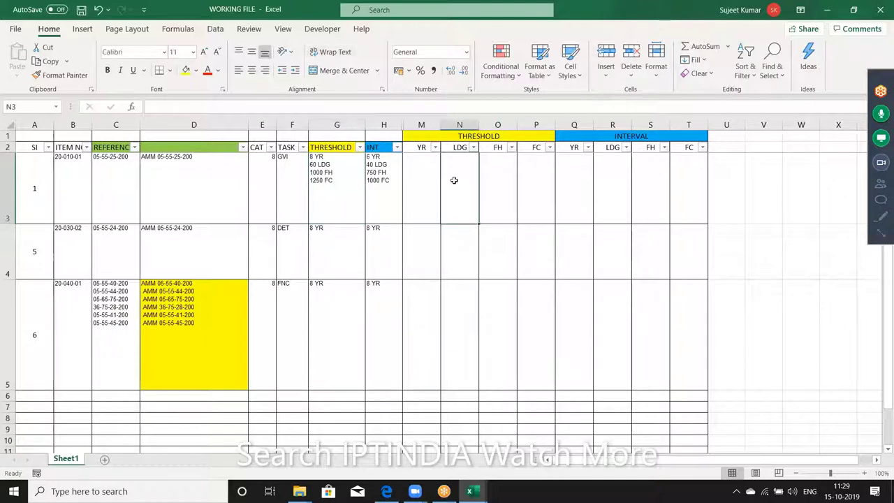
left_click(411, 171)
type("8")
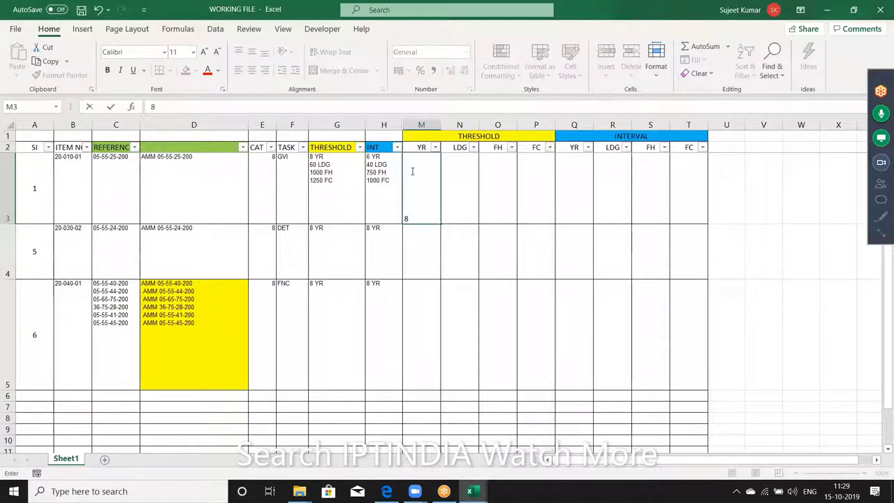
key("Tab")
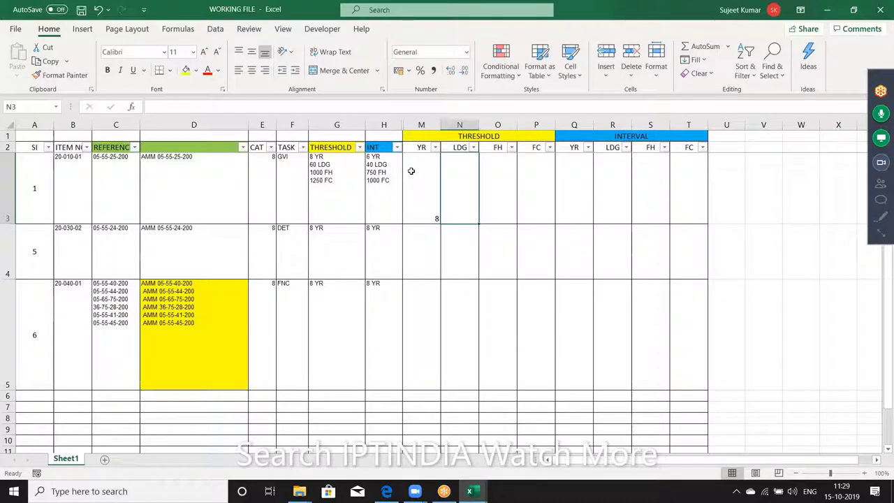
type("60")
key("Tab")
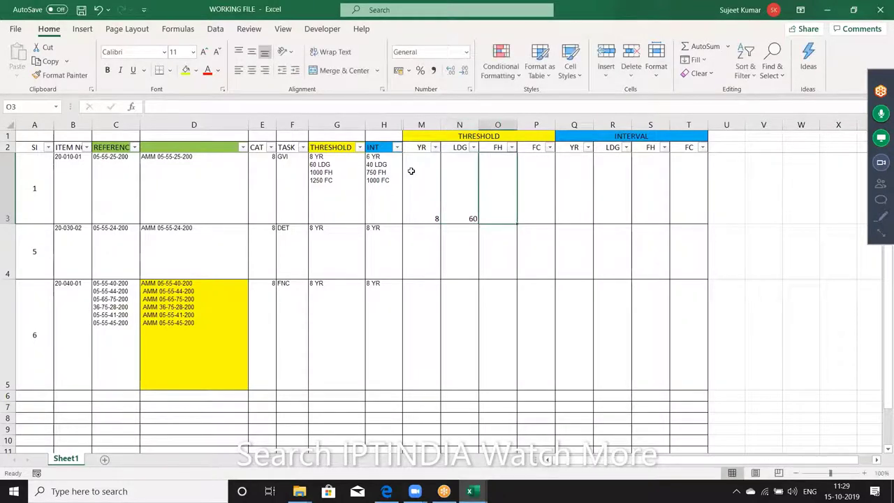
type("1000")
key("Tab")
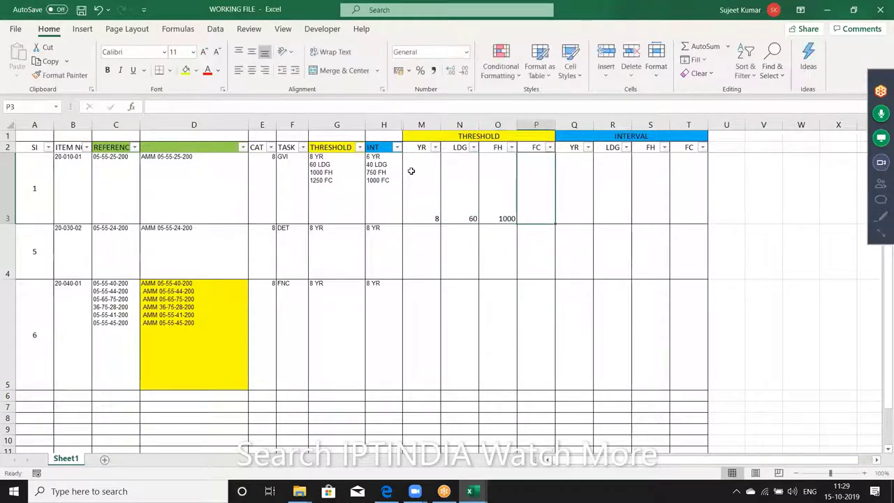
type("1250")
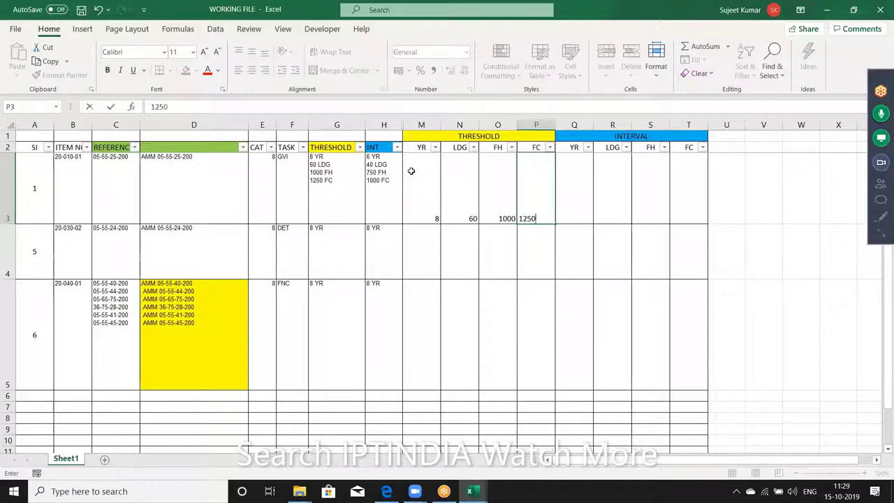
key("Return")
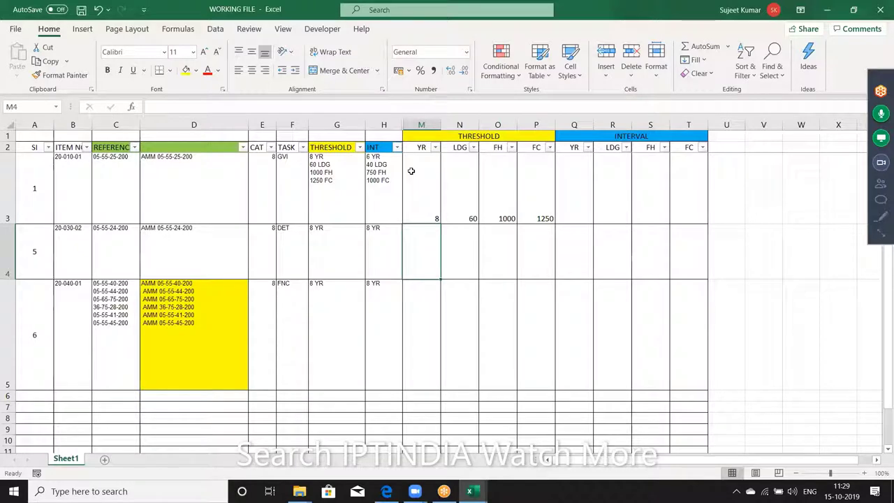
Step: Clear M3:P3, copy H3's interval text, and switch to the Book2 workbook
key("Up")
key("Right")
key("Right")
key("Right")
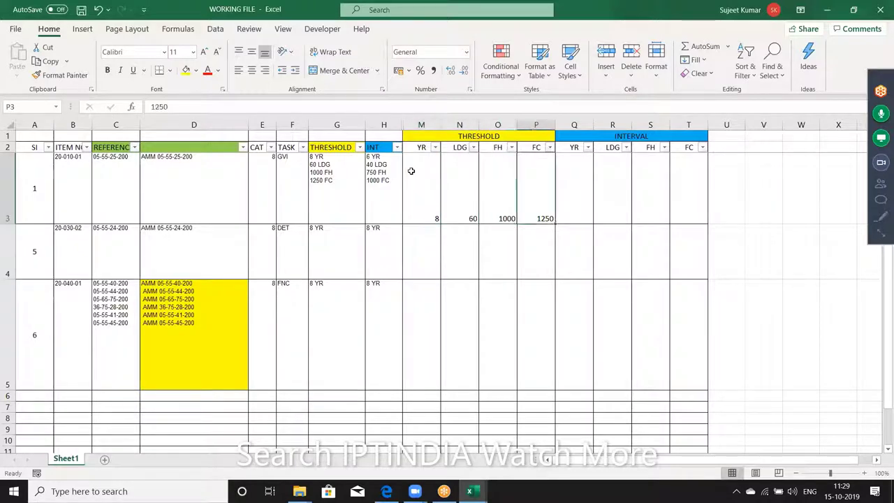
key("Left")
key("Left")
key("Left")
key("shift+Right")
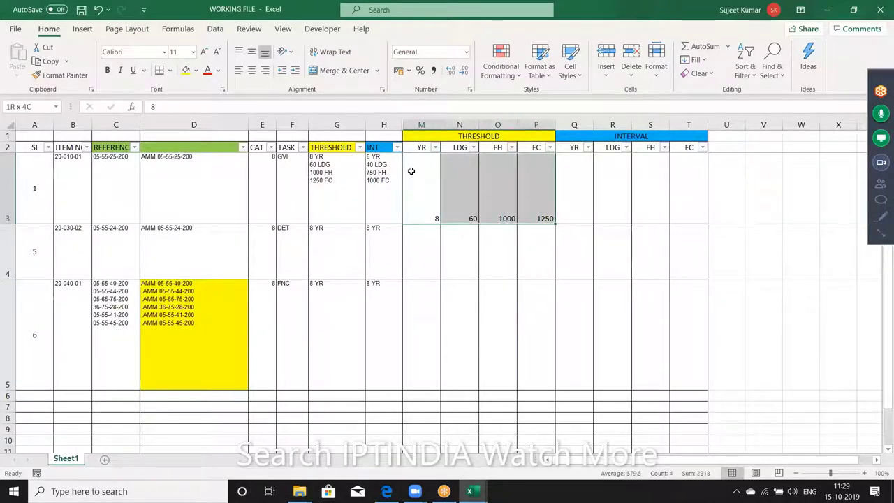
key("shift+Right")
key("shift+Right")
key("Delete")
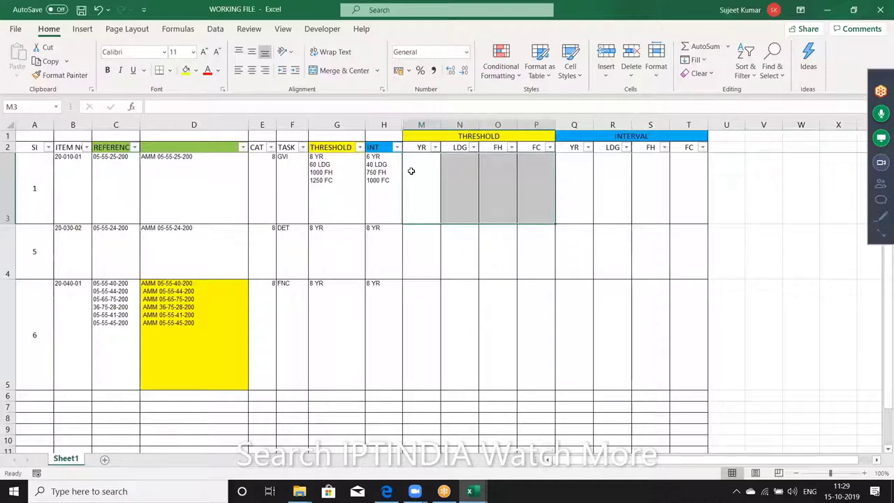
key("Left")
key("ctrl+c")
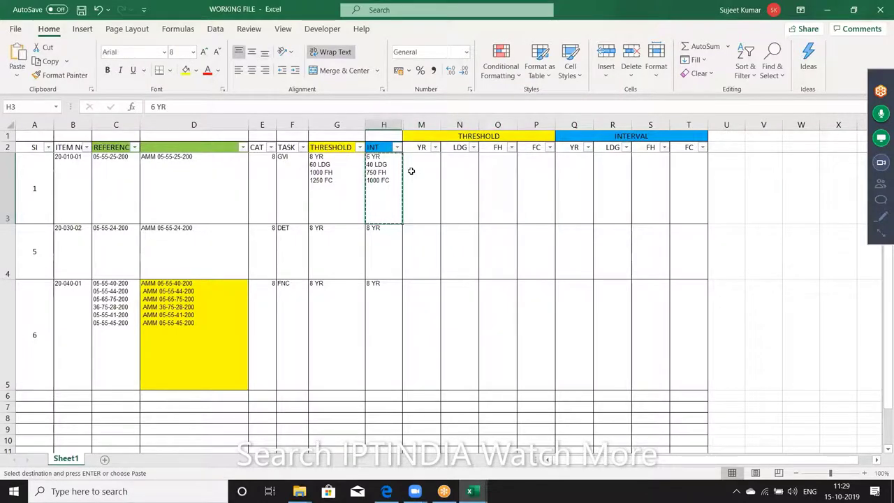
key("alt+Tab")
key("alt+Tab")
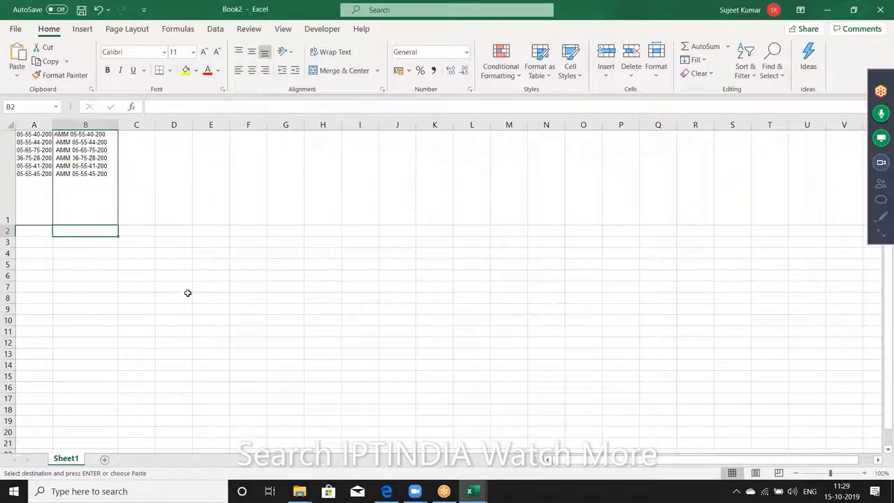
Step: Add Sheet2, paste the interval text into A1, and insert a blank row above it
left_click(104, 460)
key("ctrl+v")
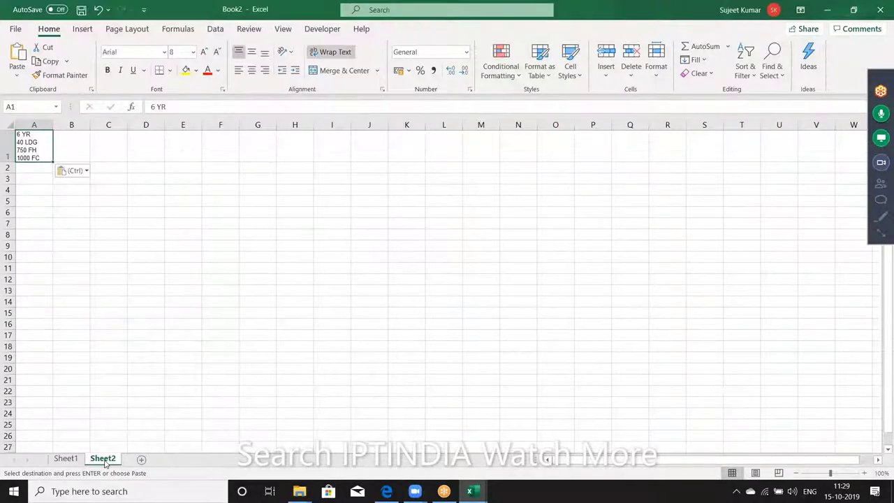
left_click(8, 142)
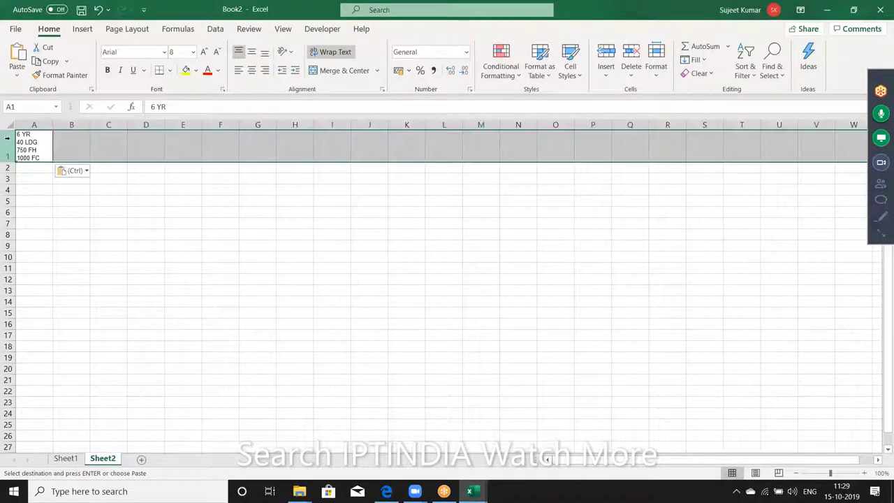
key("ctrl+plus")
Step: Type the headers YR, LDG, FH and FC across B1:E1, then begin a formula in B3
key("Right")
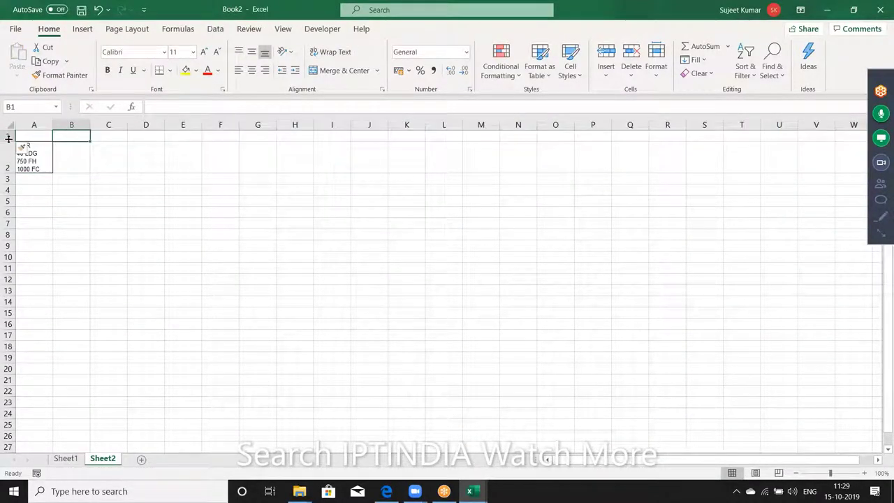
type("YR")
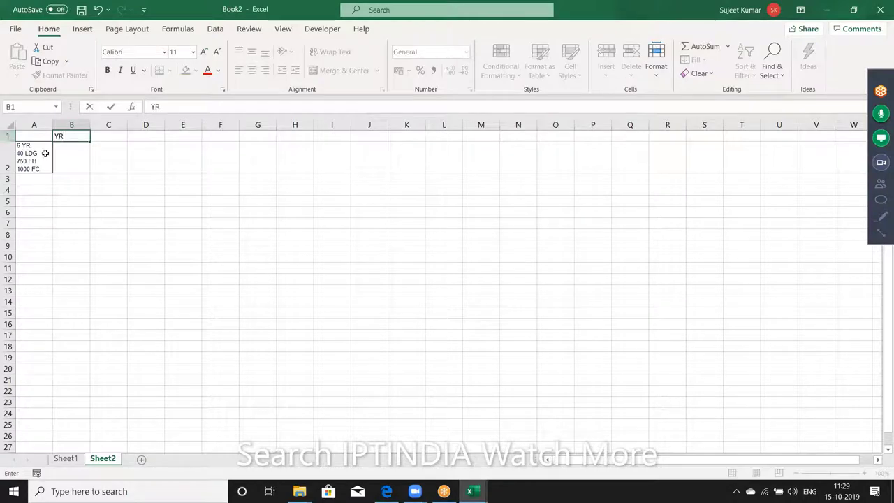
key("Return")
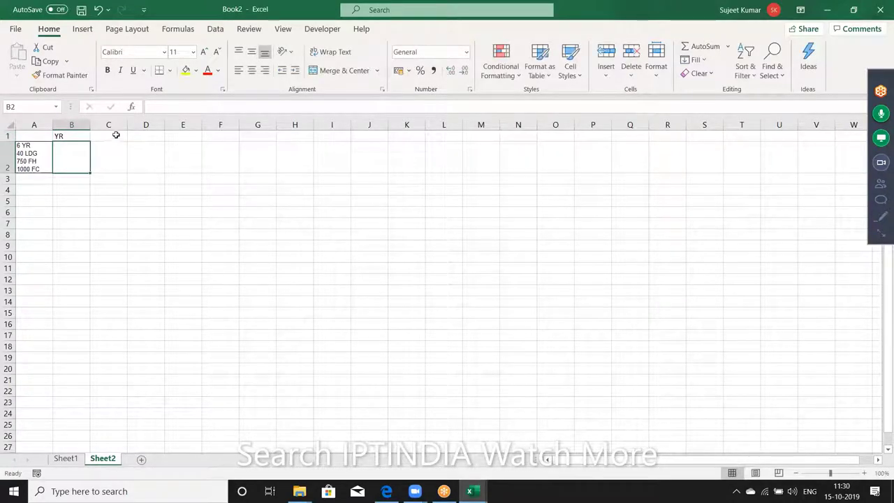
left_click(118, 135)
type("L")
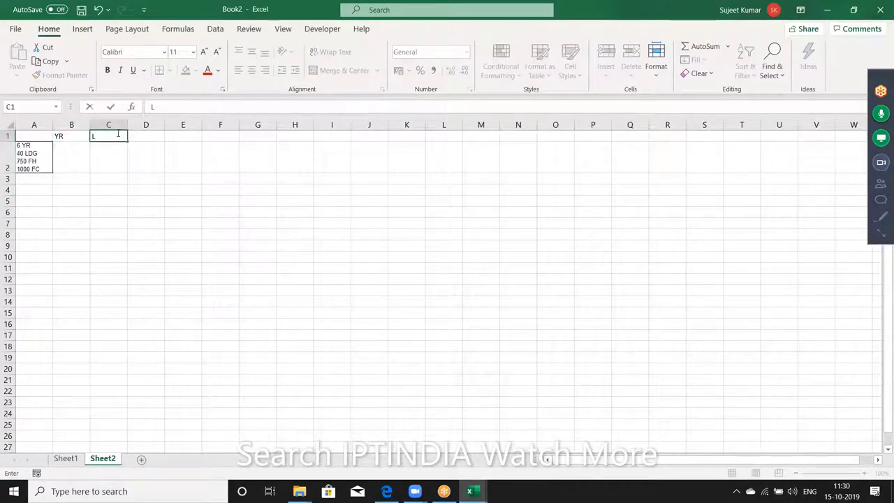
type("DG")
key("Return")
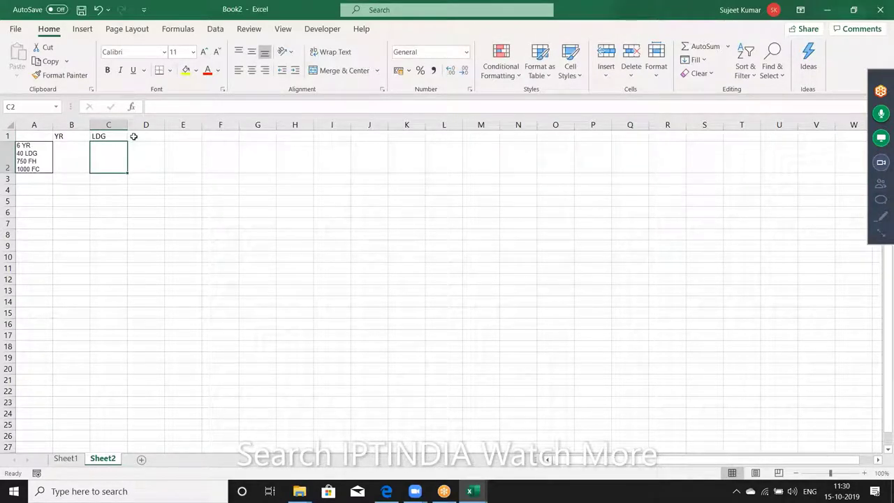
left_click(134, 136)
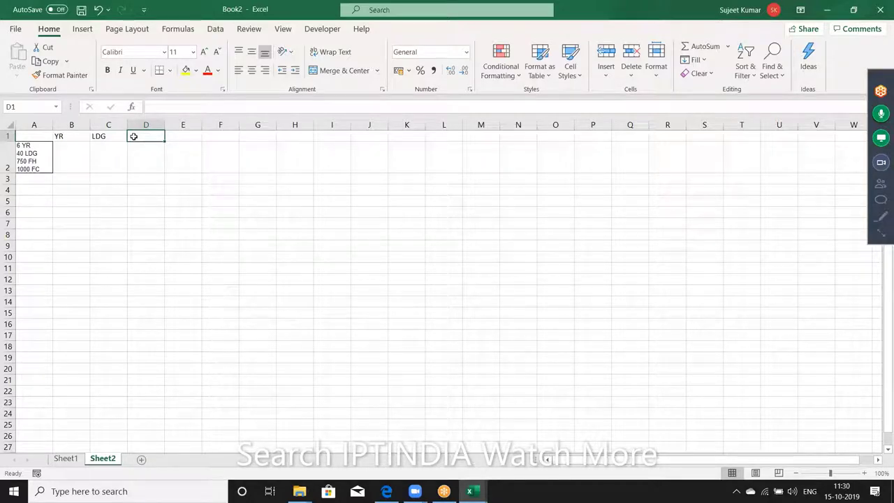
type("FH")
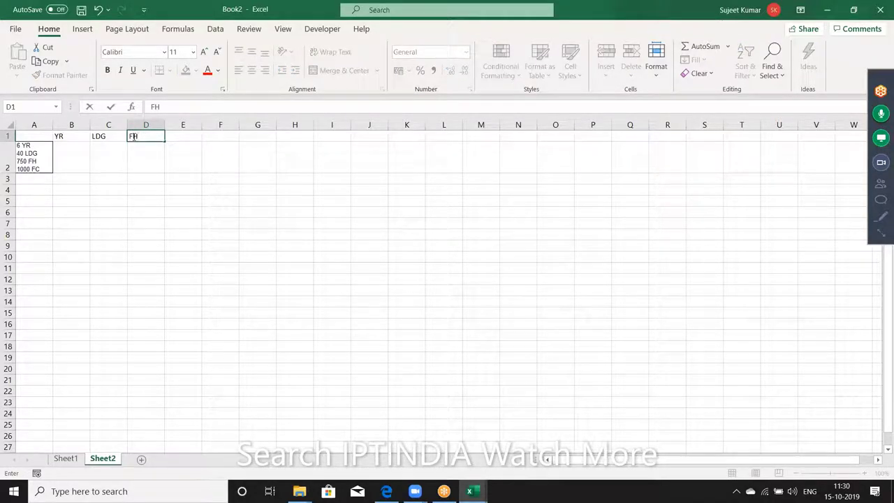
key("Tab")
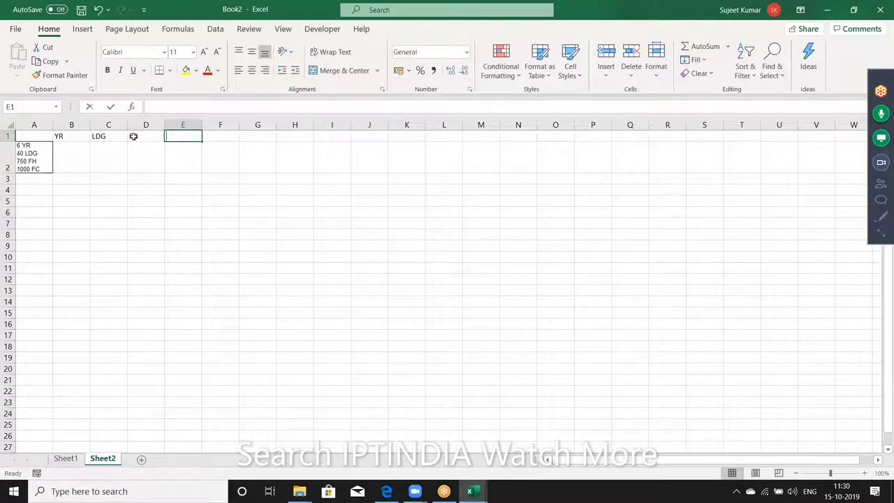
type("FC")
key("Return")
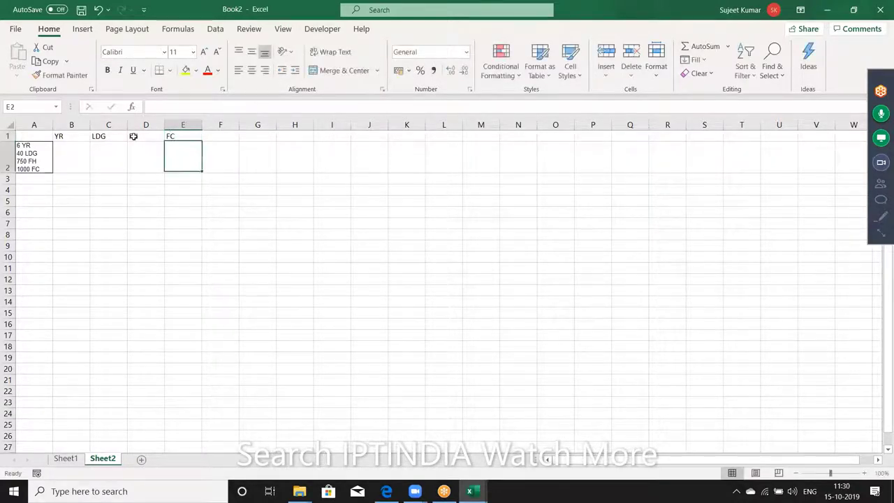
left_click(69, 167)
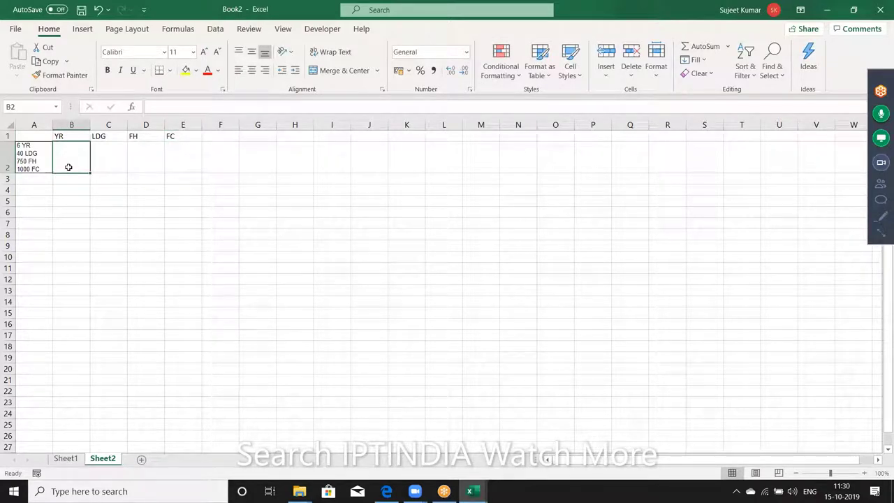
key("Return")
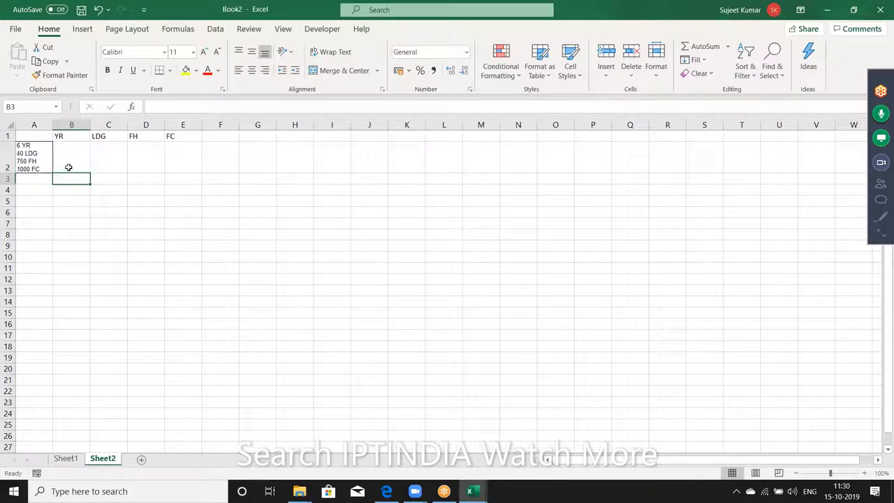
type("=fi")
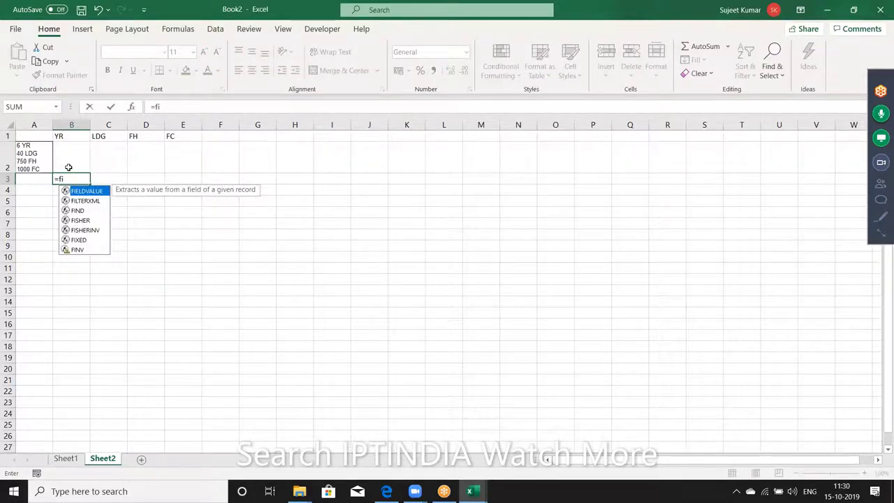
Step: Enter =SEARCH(B1,A2,1) in B3, returning 3 as YR's position in A2
key("BackSpace")
key("BackSpace")
type("se")
key("Tab")
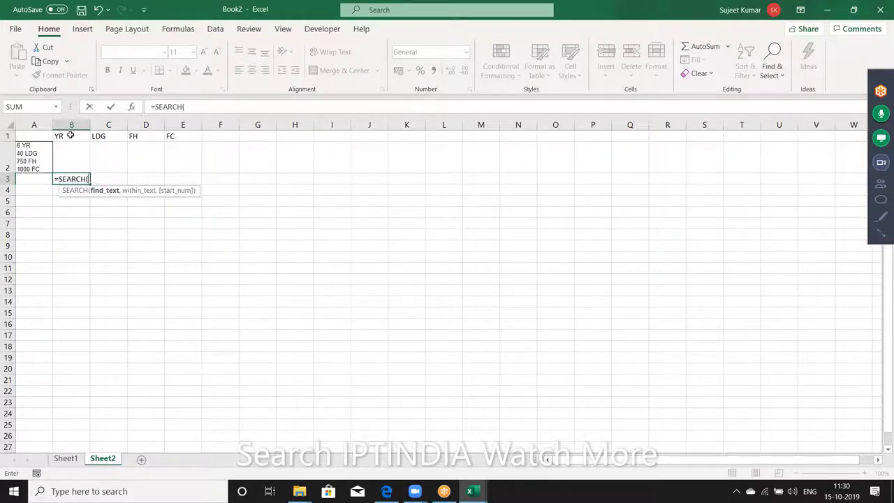
left_click(70, 135)
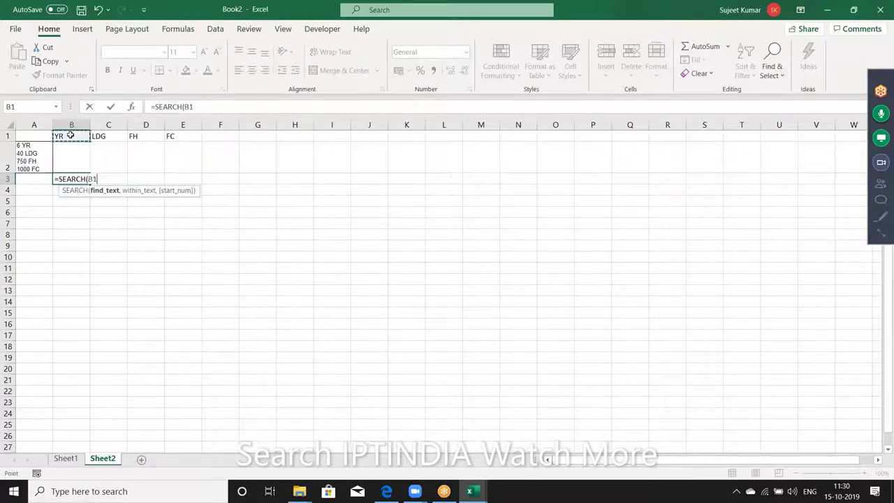
type(",")
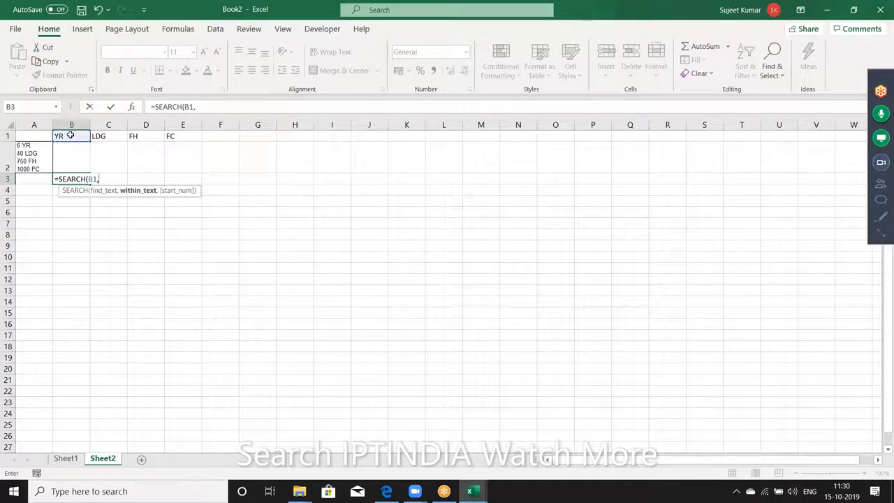
left_click(36, 161)
type(",")
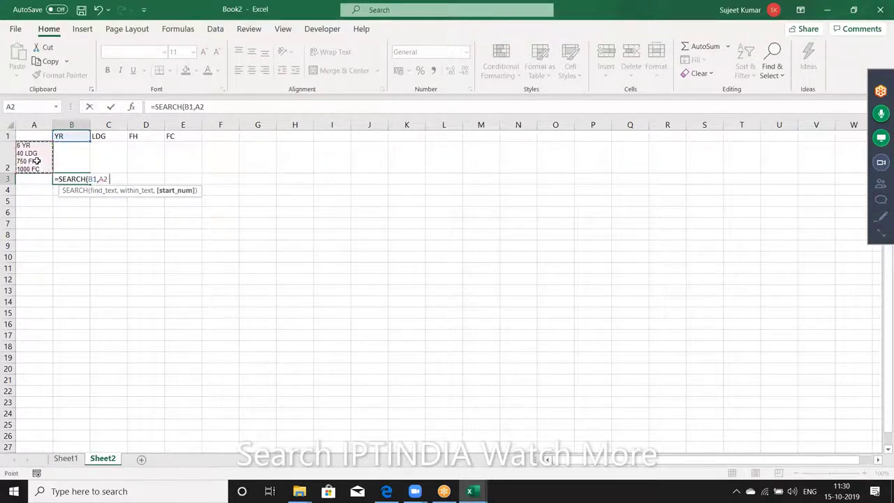
type("1)")
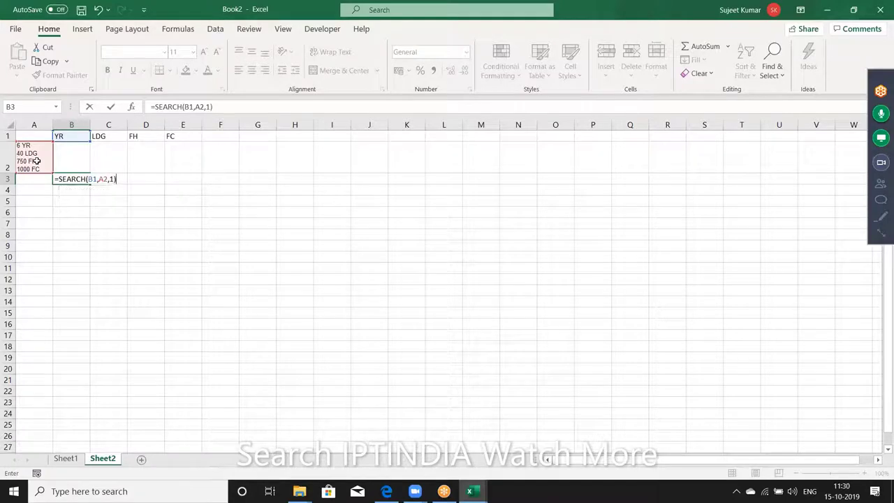
key("Return")
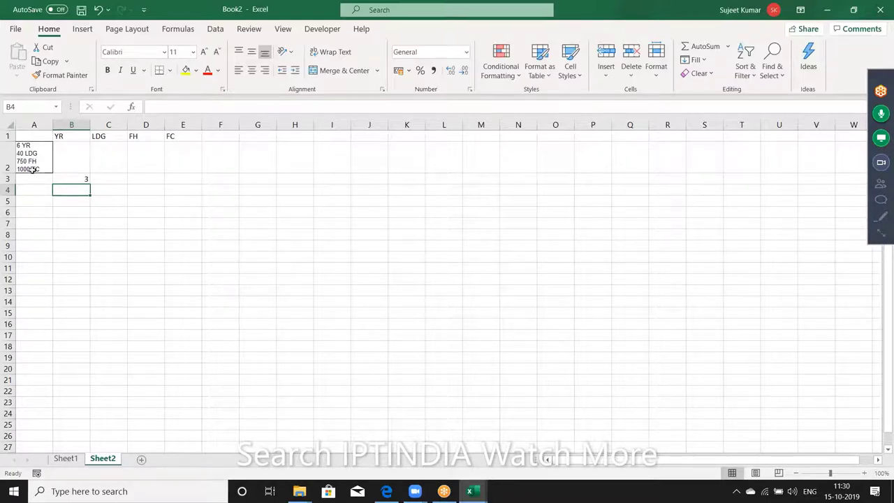
left_click(80, 178)
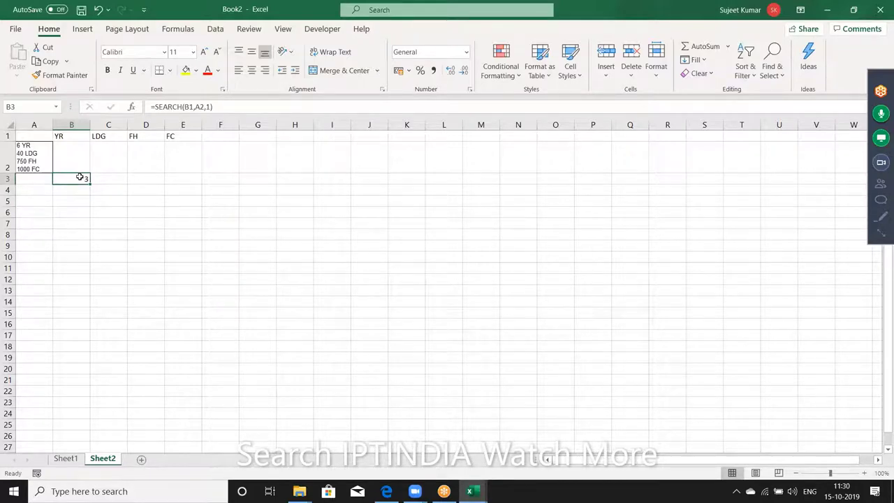
Step: Enter =LEFT(A2,B3-1) in B2 to pull the text before YR
left_click(78, 160)
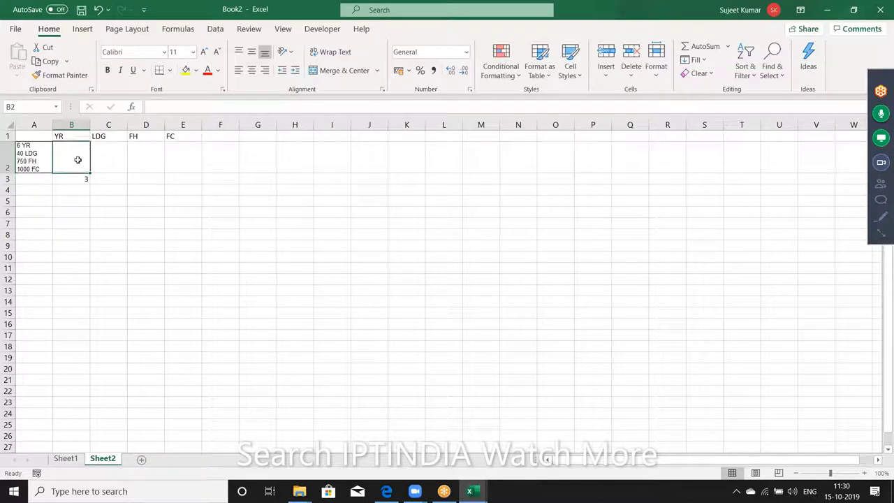
type("=")
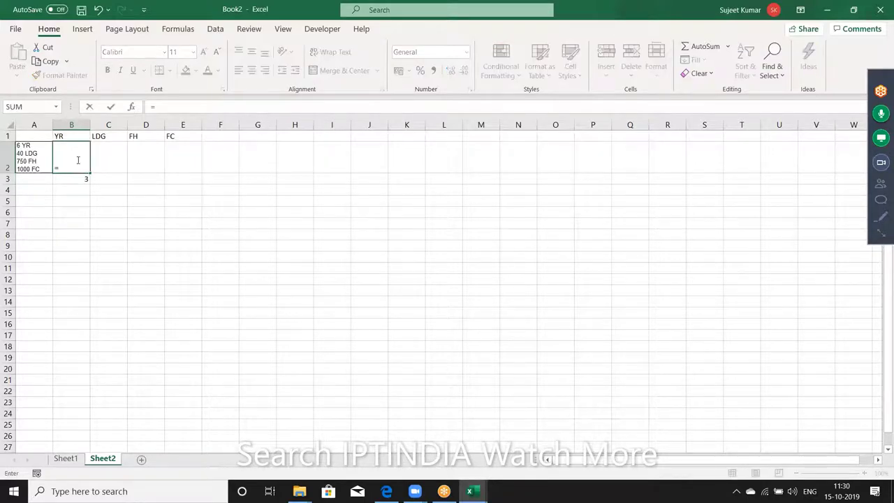
type("left")
key("Tab")
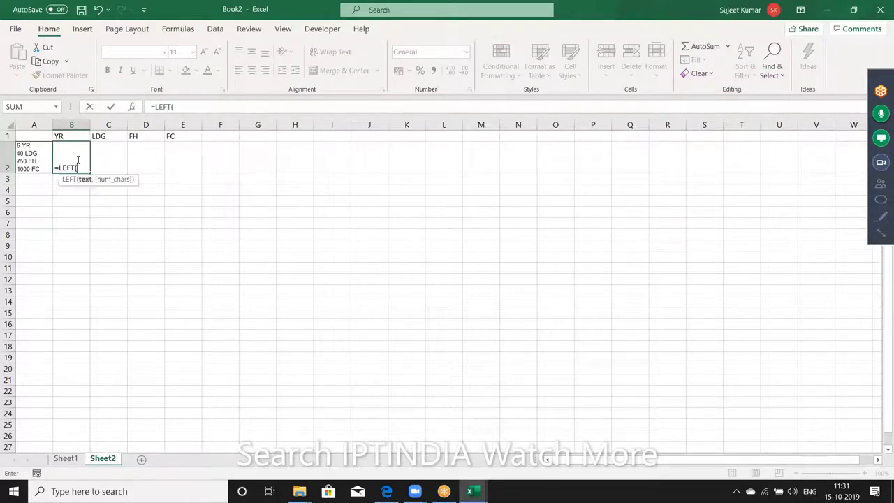
key("Left")
type(",")
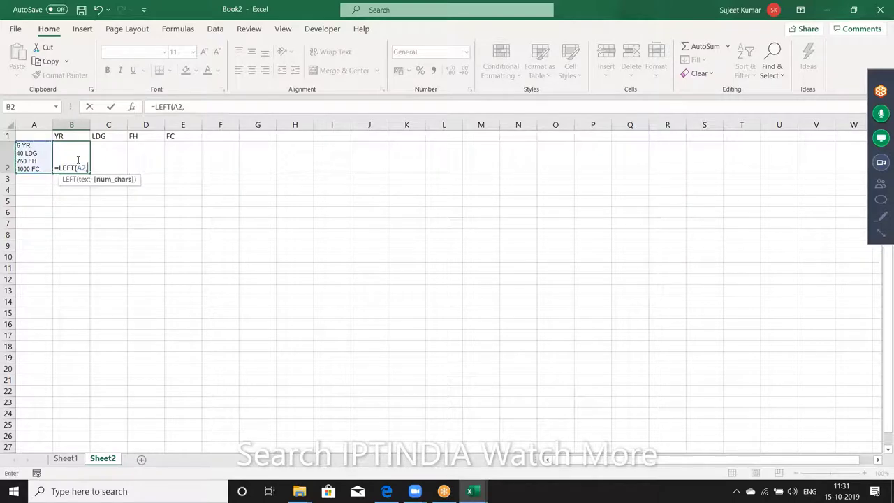
key("Down")
type("-1")
key("Return")
left_click(77, 160)
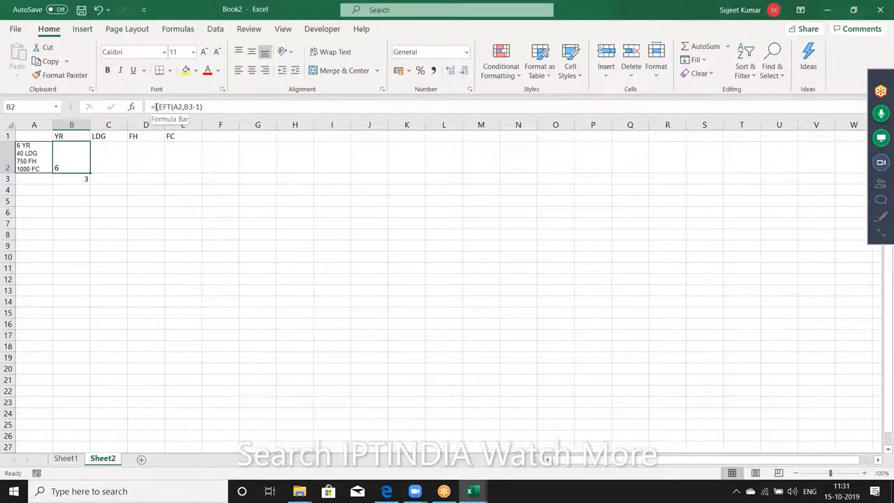
Step: Wrap B2's formula as =TRIM(LEFT(A2,B3-1))+0 so it returns the number 6
left_click(155, 107)
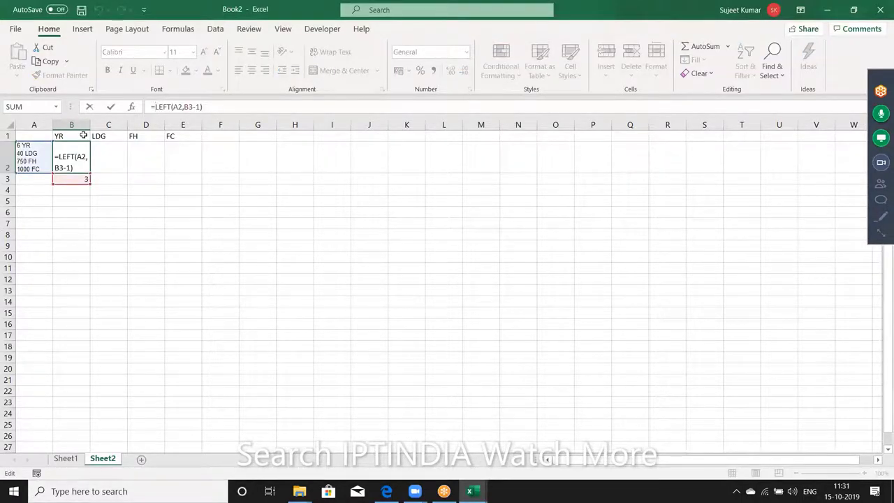
type("tri")
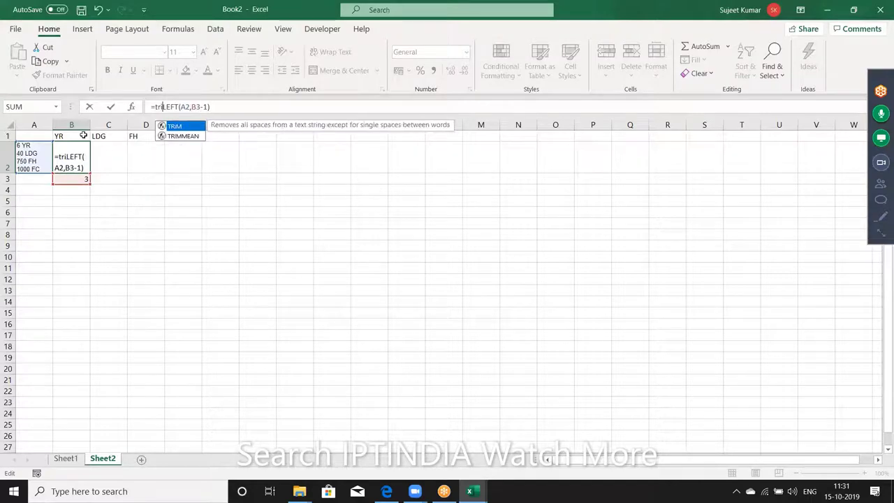
key("Tab")
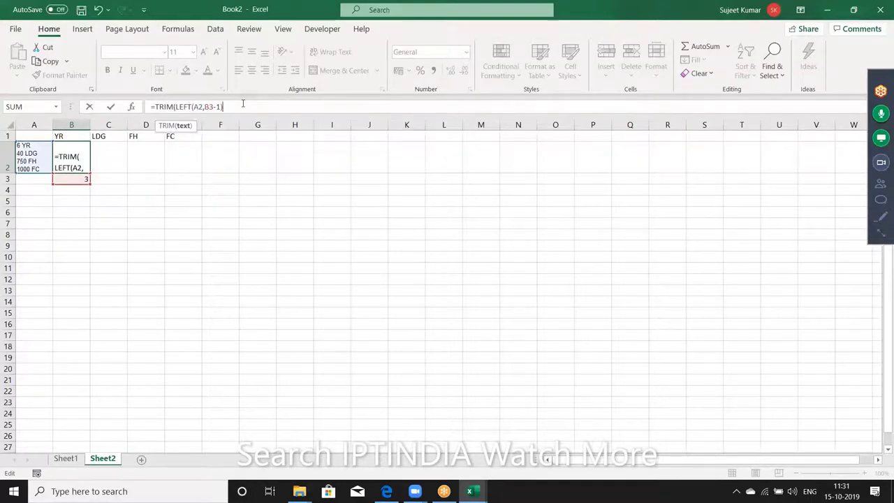
type(")+0")
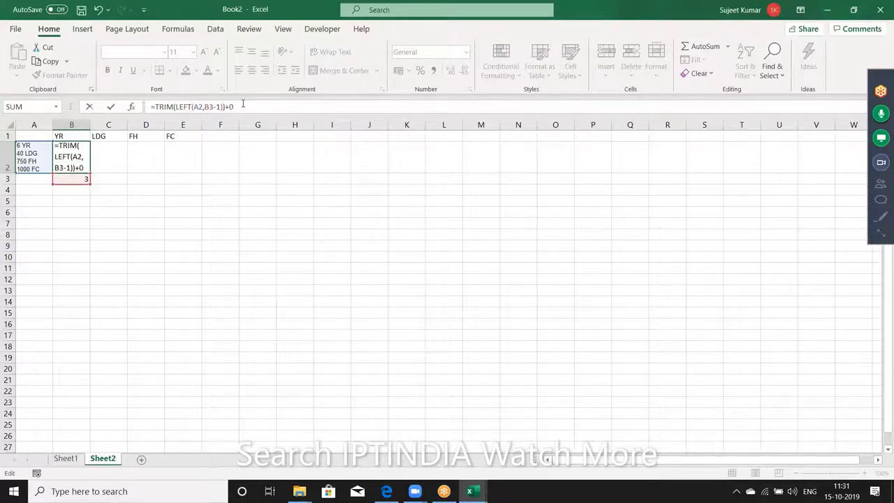
key("Escape")
key("Down")
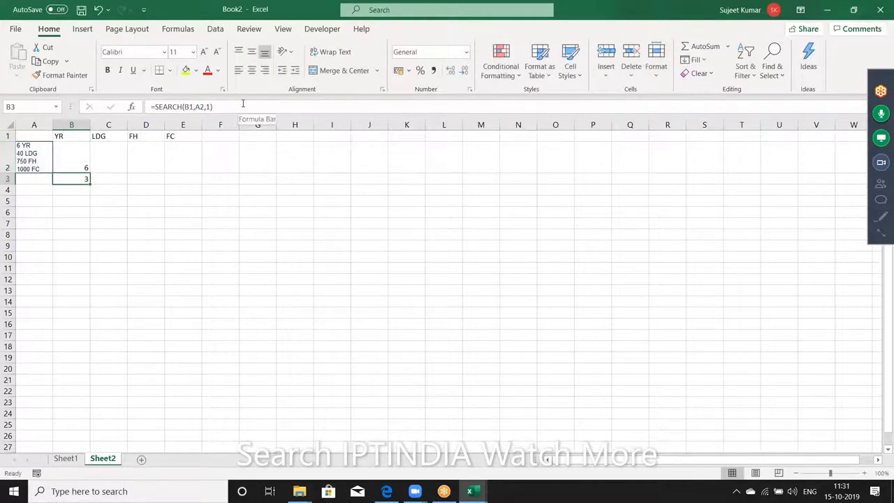
key("Up")
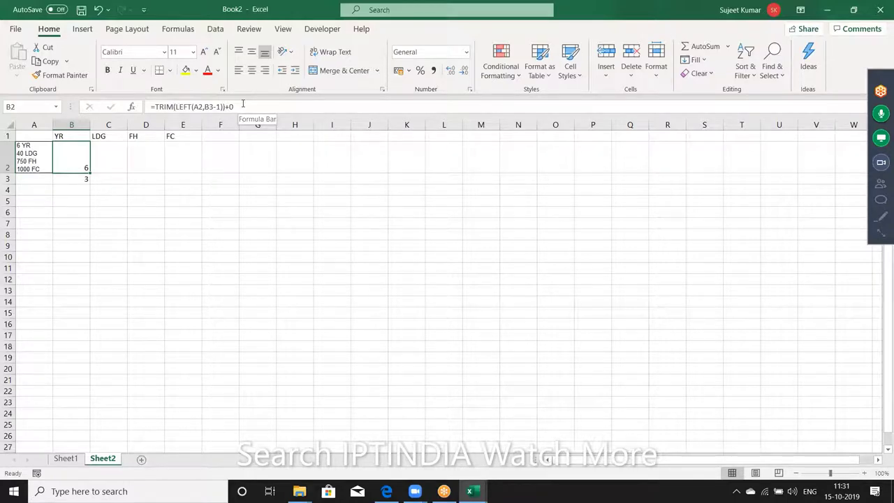
Step: Enter =SEARCH(C1,A2,1) in C3, returning 9 as LDG's position in A2
key("Right")
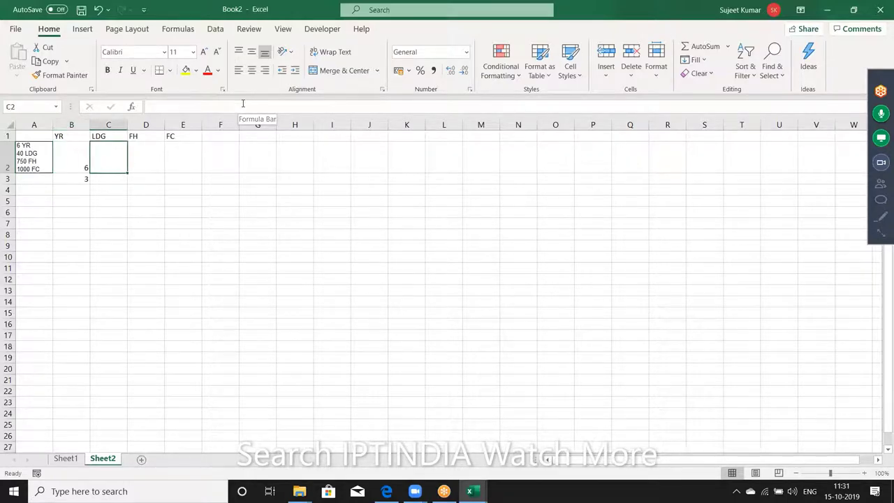
key("Down")
key("Left")
key("Right")
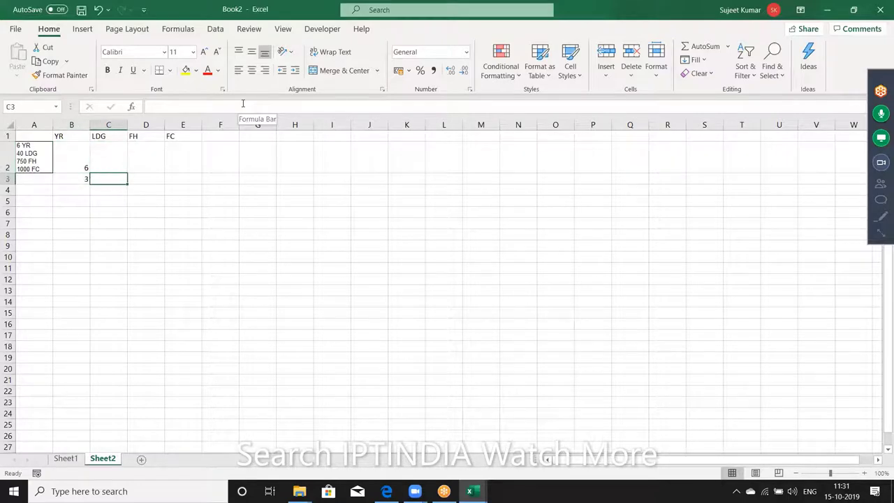
type("=")
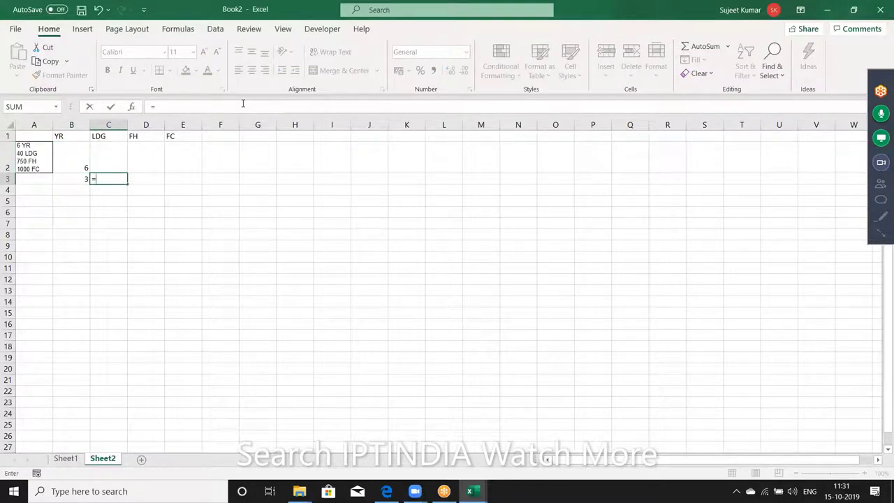
type("s")
key("Tab")
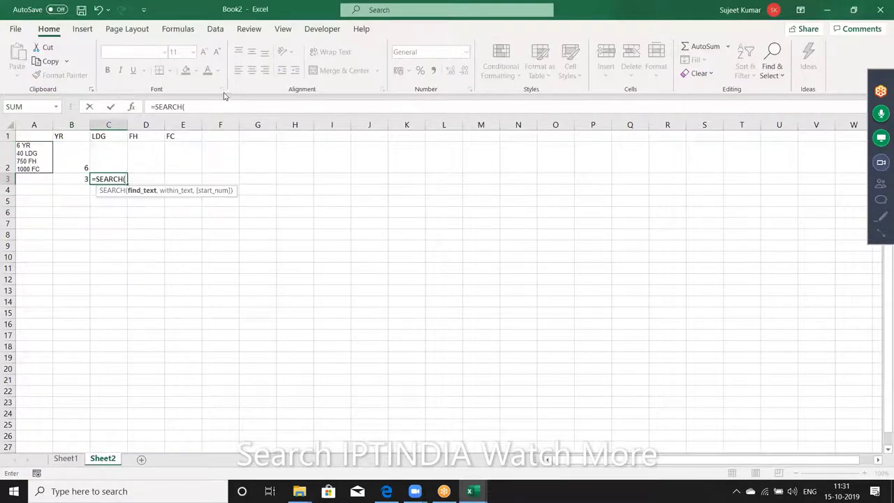
left_click(33, 155)
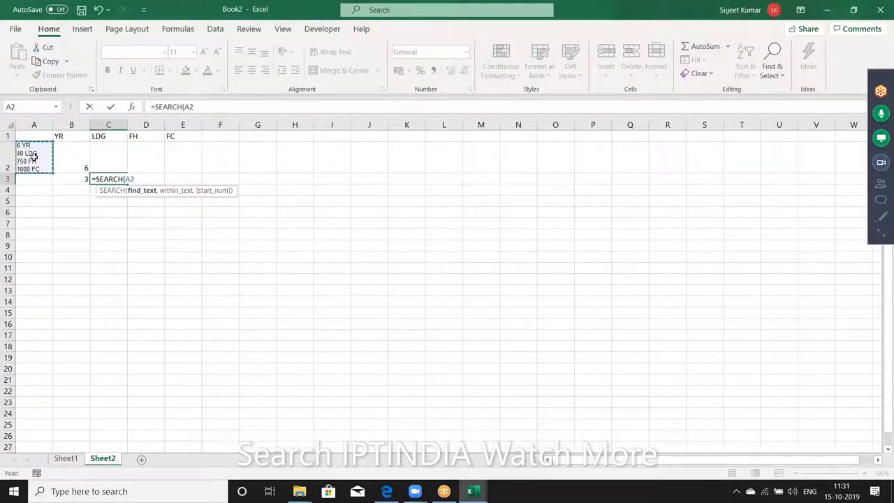
left_click(108, 139)
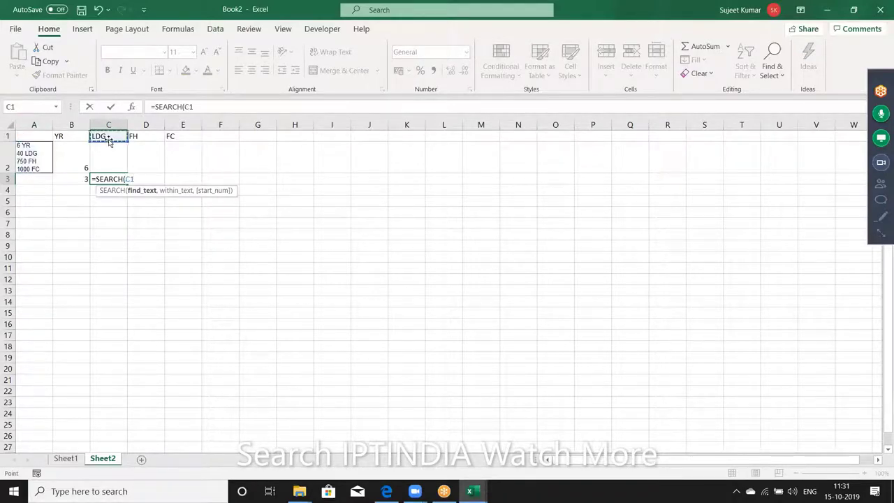
type(",")
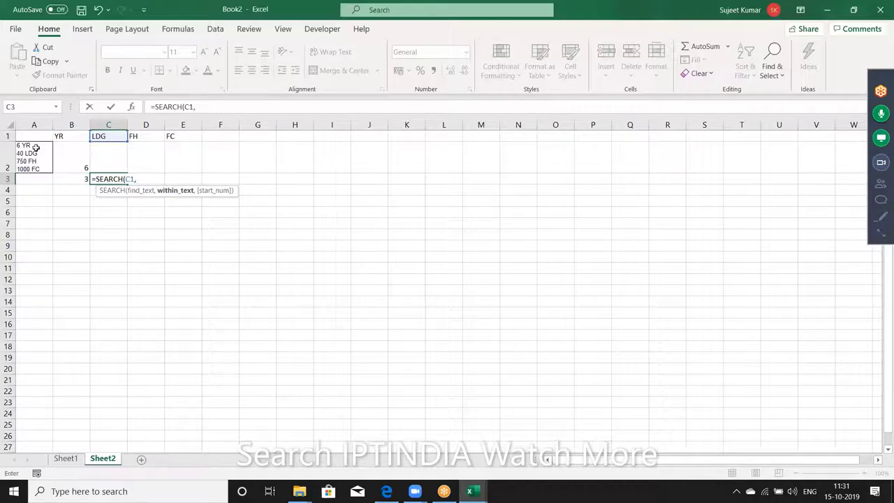
left_click(36, 149)
type(",")
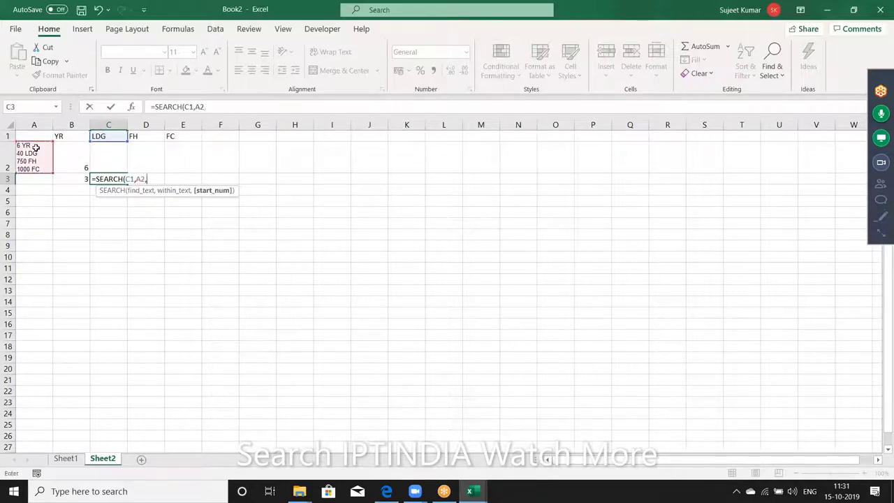
type("1")
key("Return")
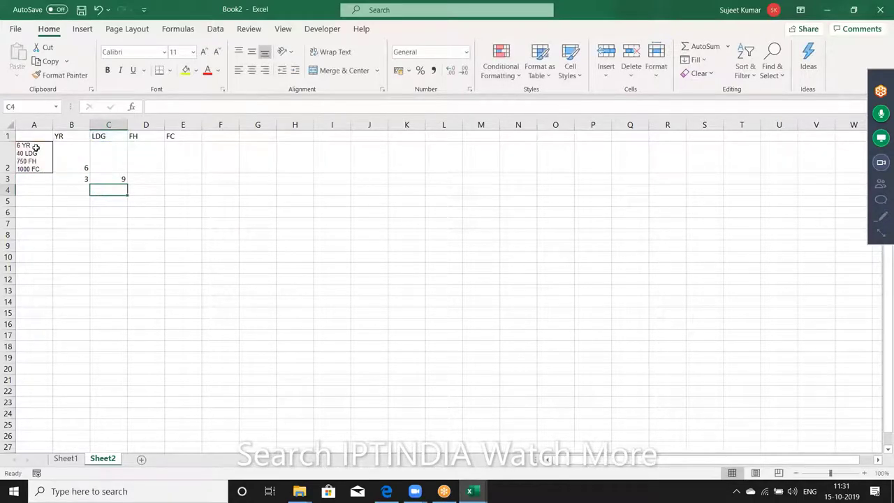
key("Up")
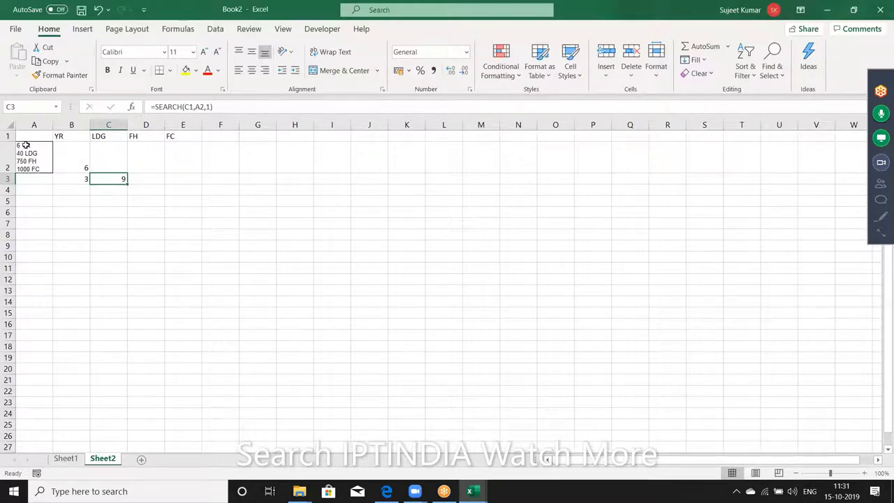
left_click(113, 158)
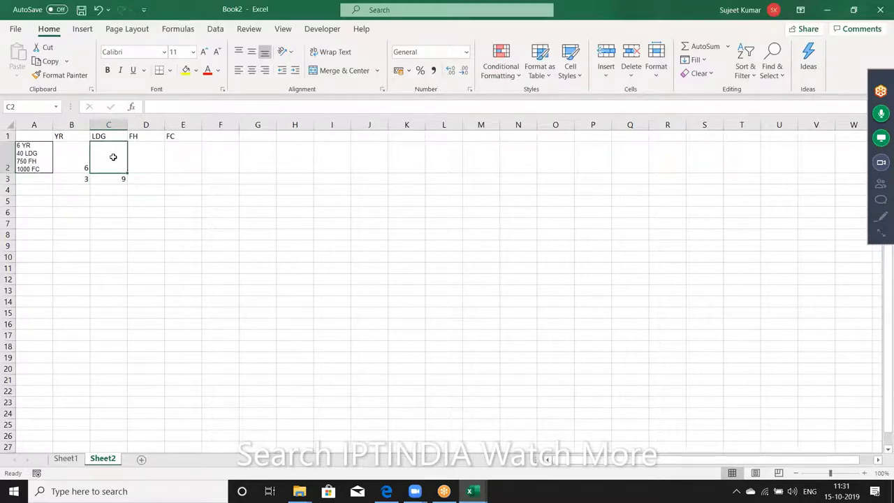
Step: Type =MID(A2,B3+LEN(B1)+1,C3-B3+2 into C2 to extract the LDG value
type("=mid")
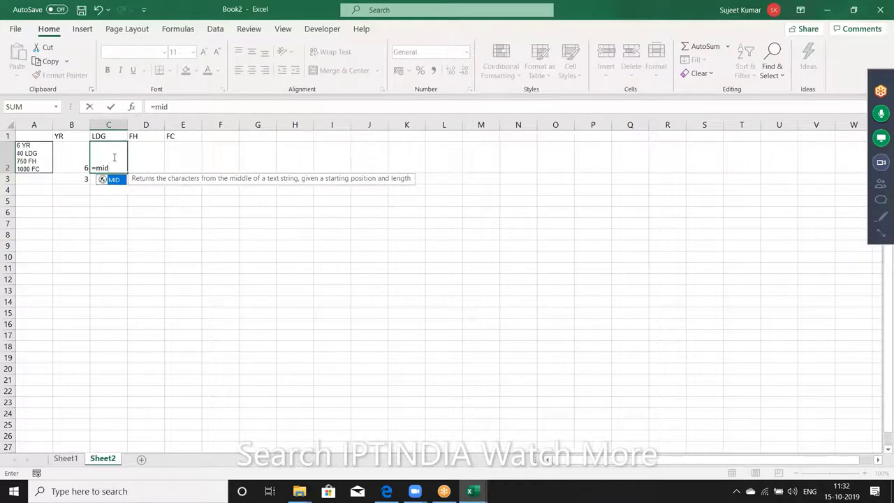
type("(")
left_click(42, 157)
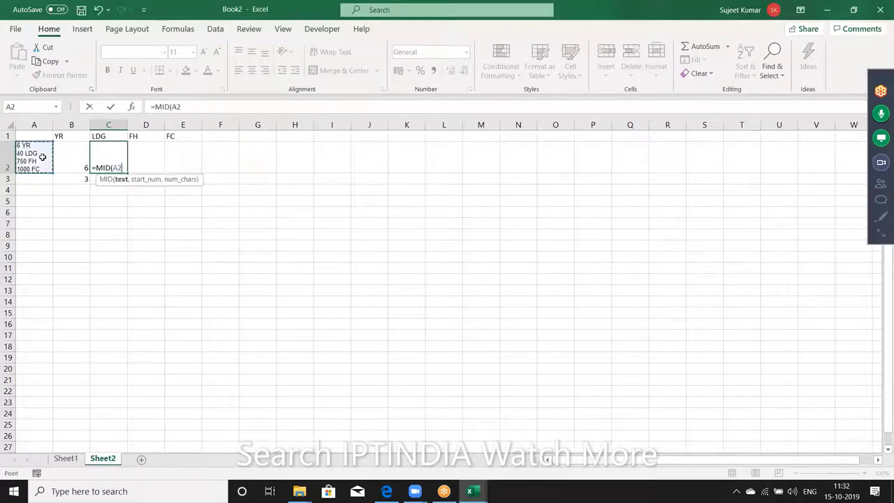
type(",")
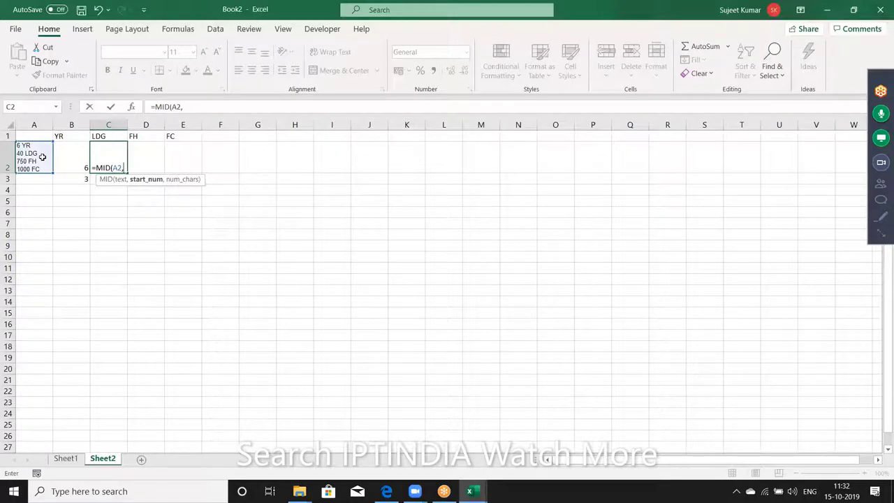
left_click(80, 181)
type("+")
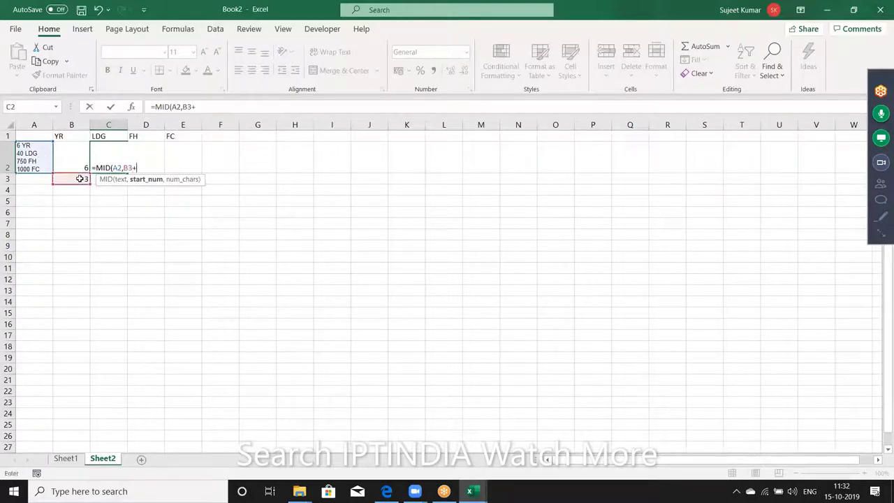
type("le")
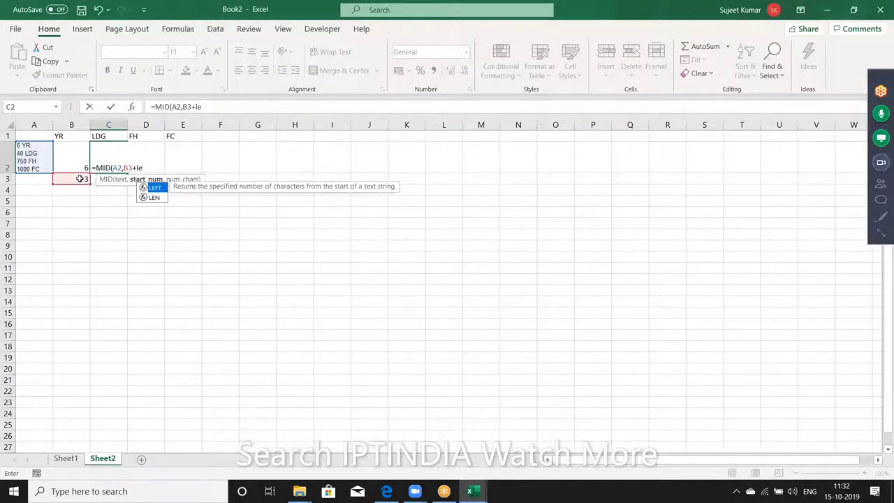
type("n")
key("Tab")
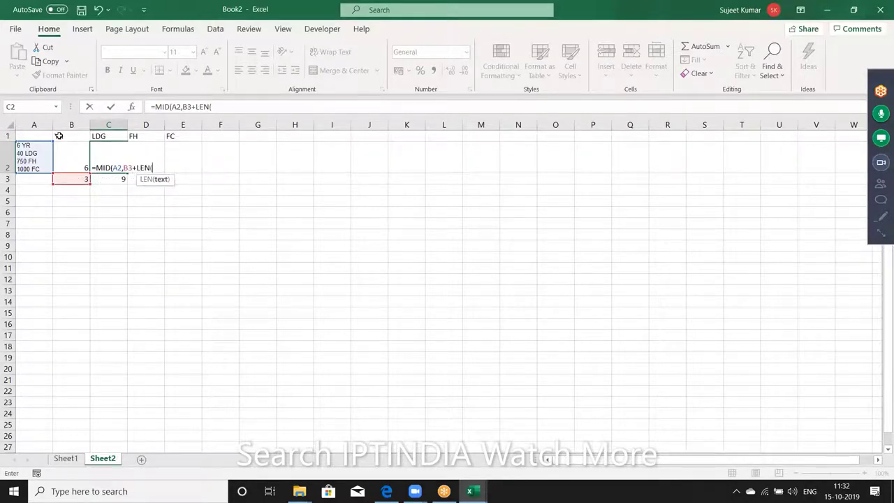
left_click(59, 136)
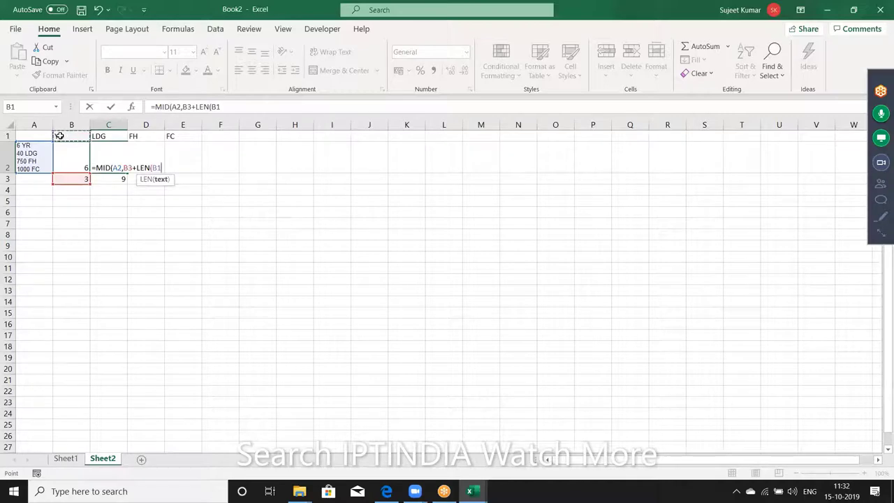
type(")+1")
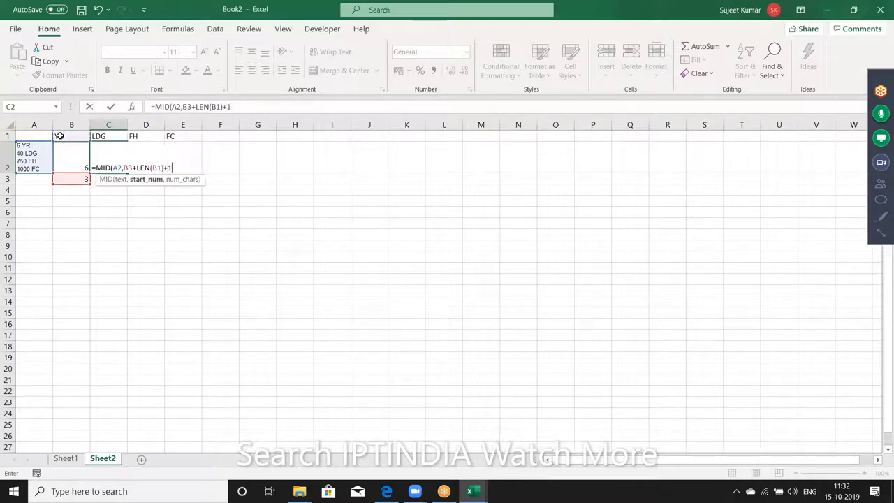
type(",")
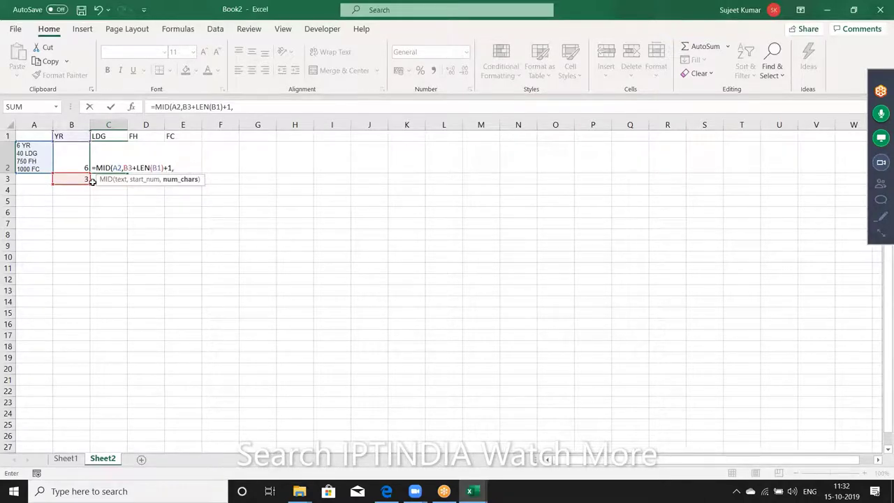
left_click(92, 181)
type("-")
left_click(83, 180)
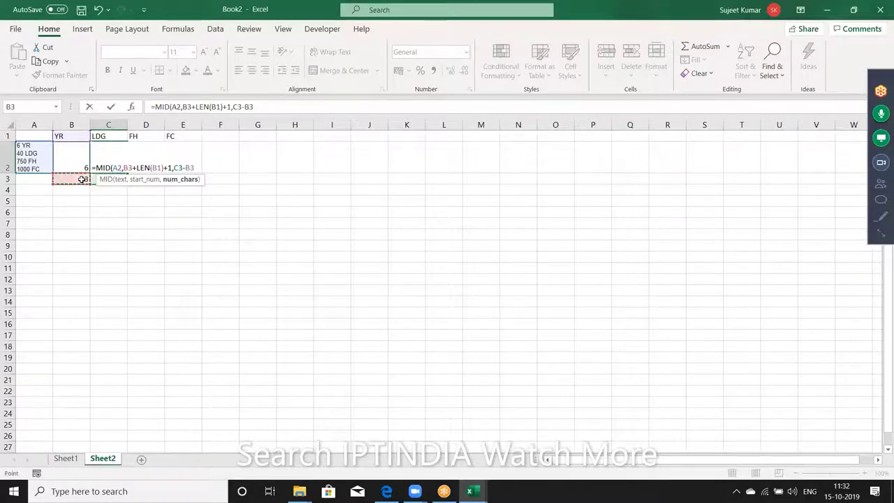
type("+2")
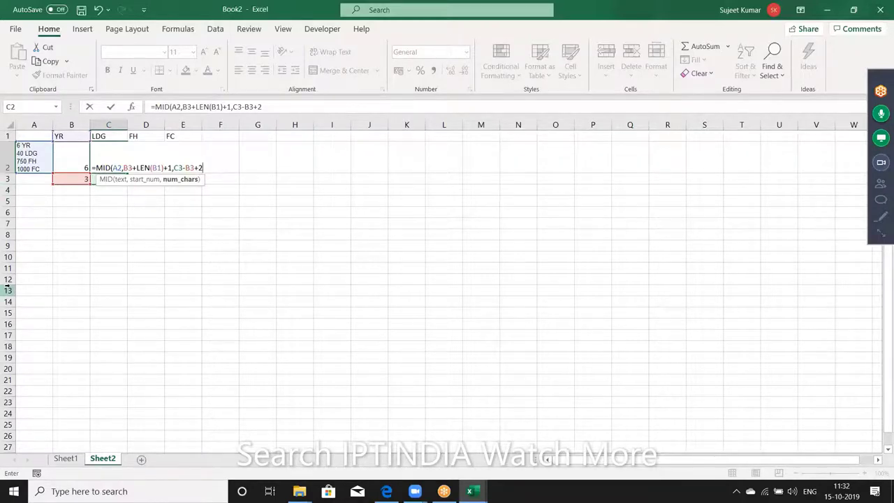
Step: Shorten C2's MID length argument to C3-B3 so it returns just '40 LDG'
key("Return")
key("Return")
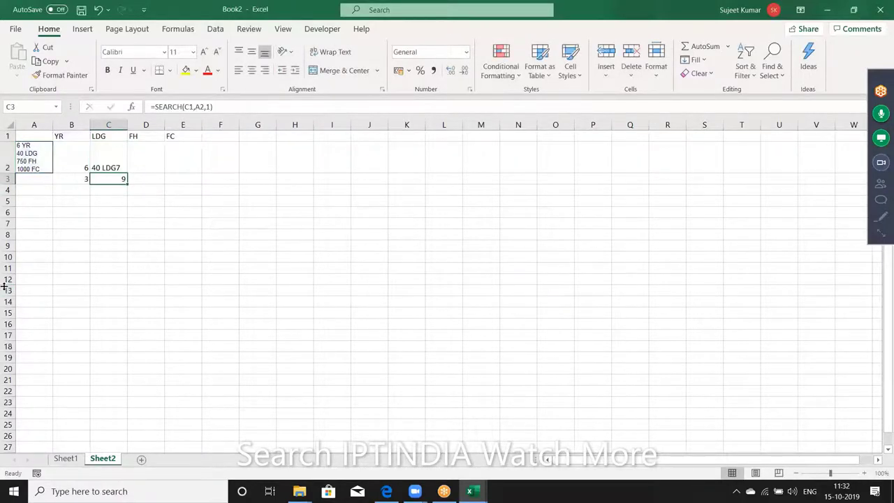
key("Up")
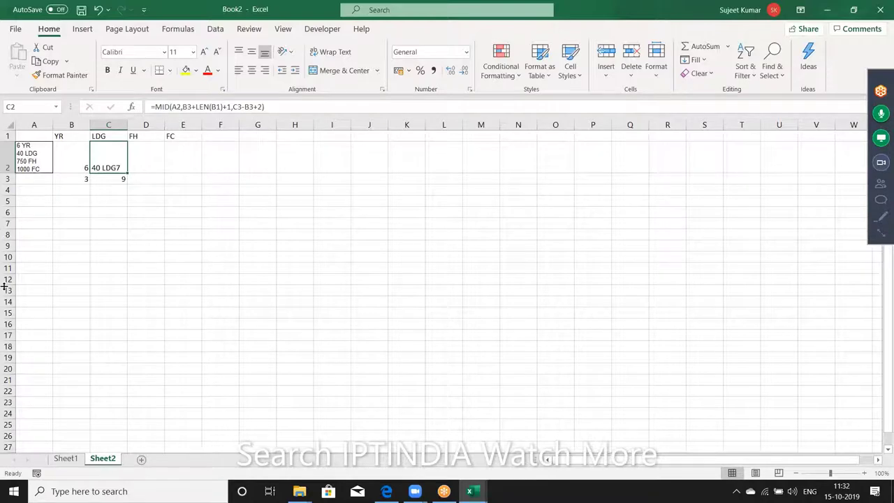
left_click(262, 106)
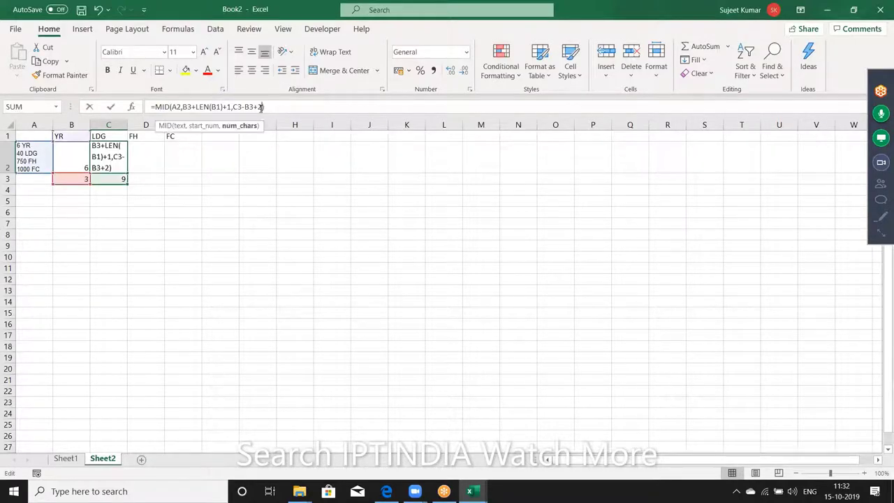
left_click(238, 107)
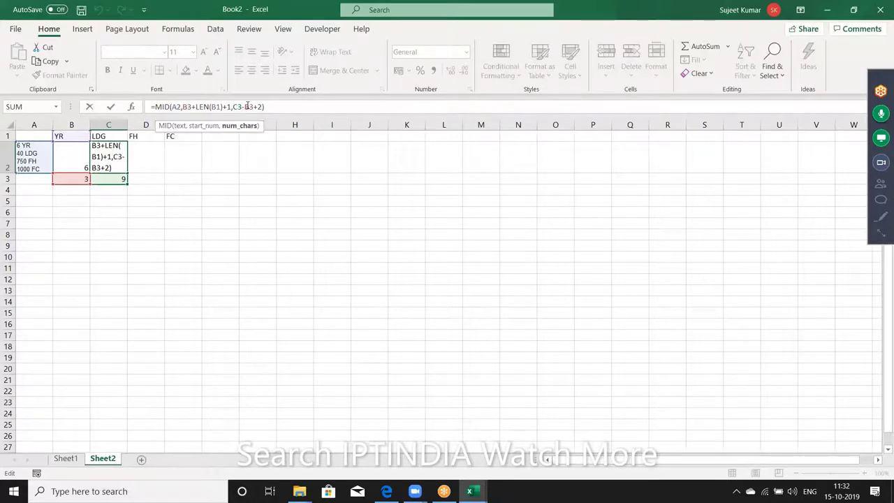
left_click_drag(247, 106, 271, 106)
key("BackSpace")
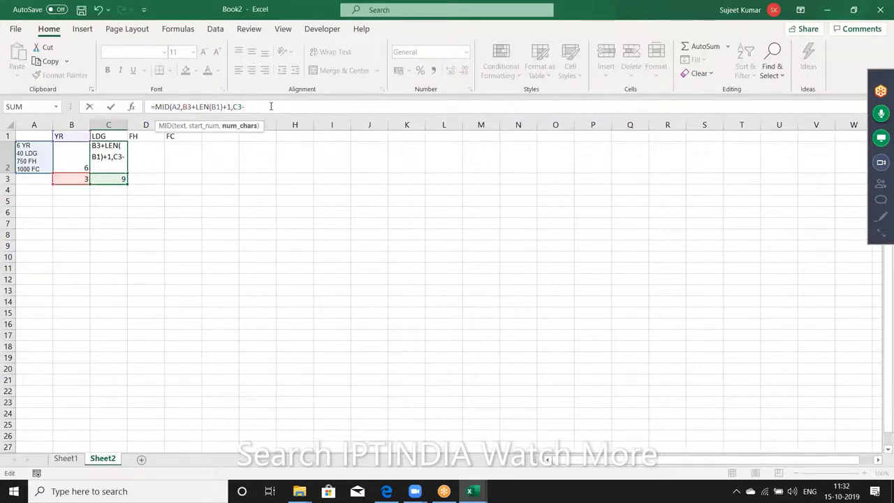
key("BackSpace")
key("Escape")
type("B3+2)")
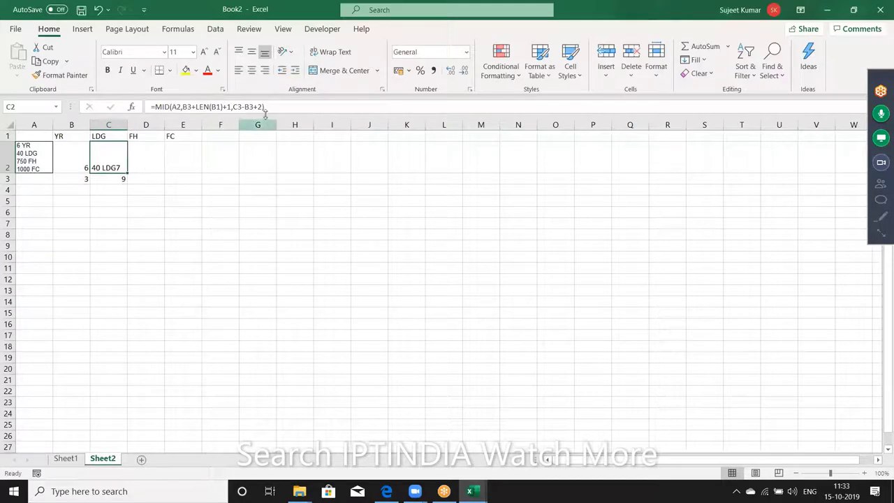
left_click(264, 107)
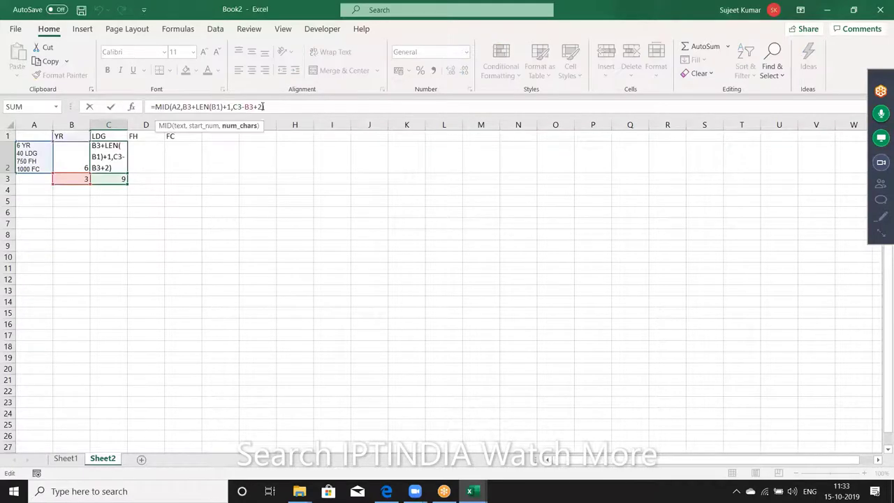
key("BackSpace")
key("BackSpace")
key("ctrl+Return")
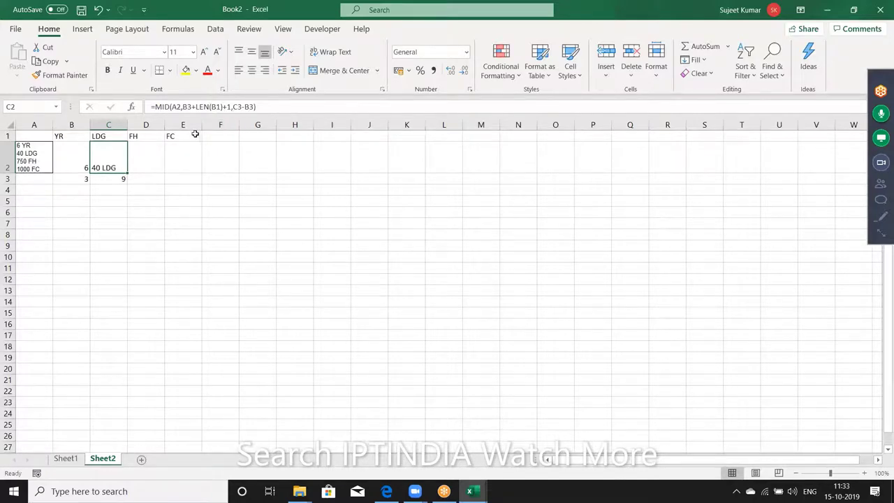
Step: Wrap C2's MID formula in SUBSTITUTE to strip the C1 header text 'LDG'
left_click(155, 106)
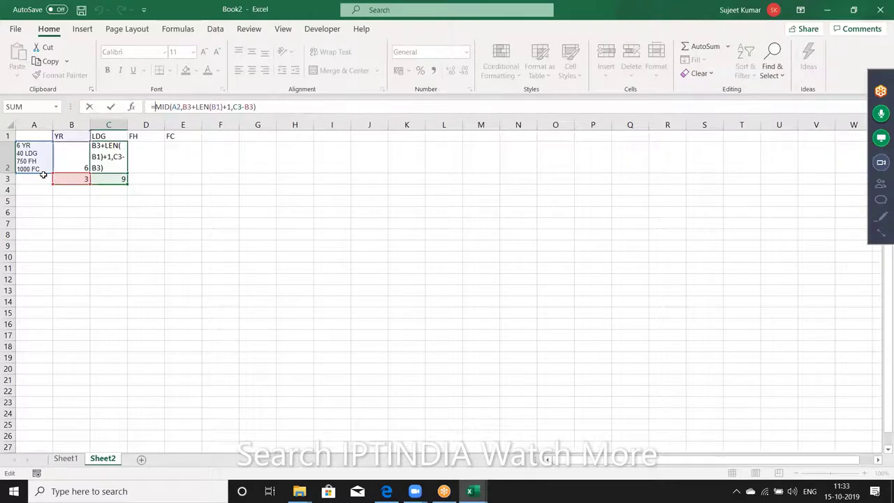
type("subs")
key("Tab")
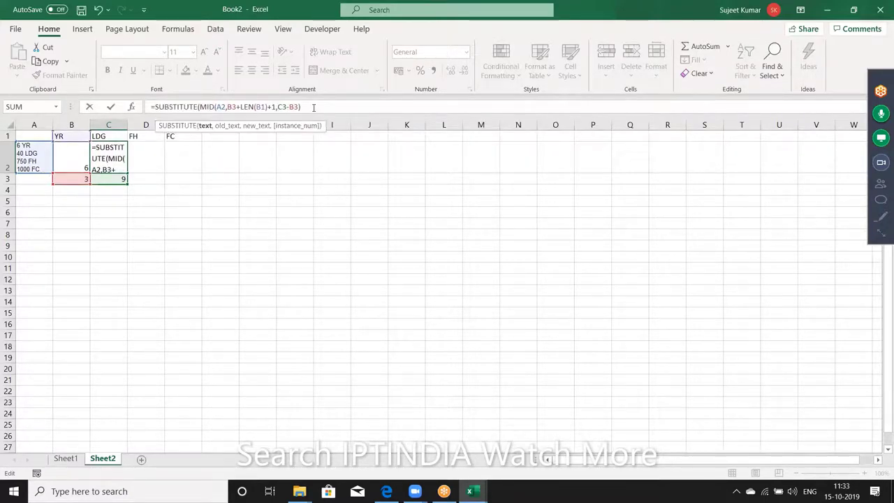
type(",")
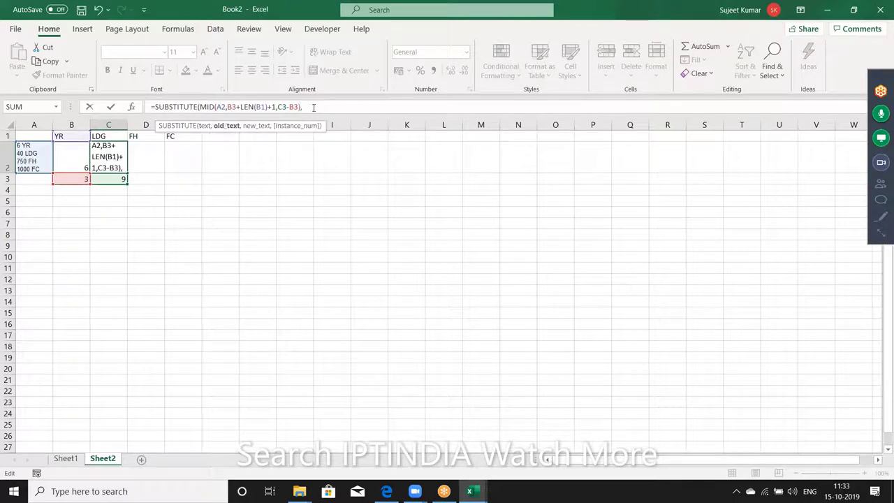
left_click(101, 136)
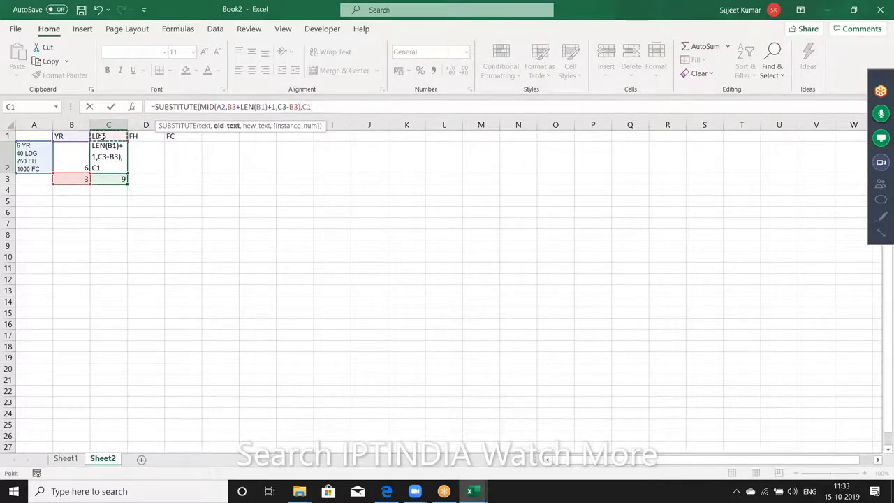
type(",\"\"")
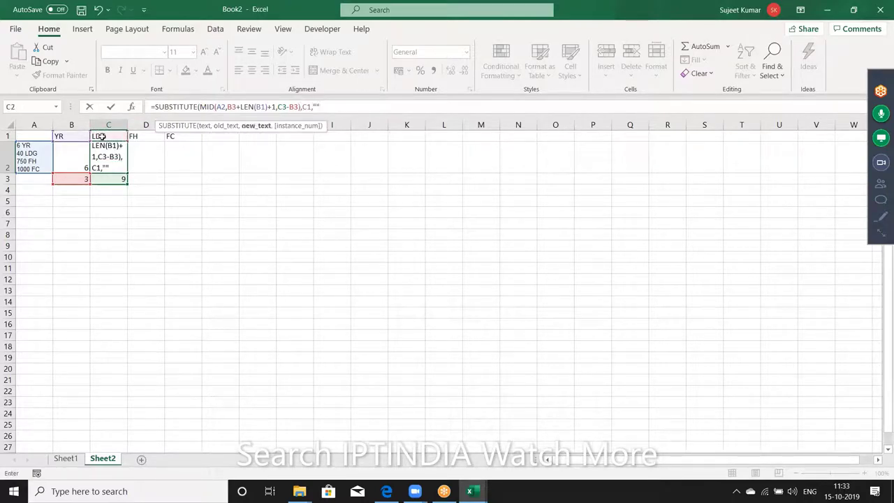
type(")")
key("Return")
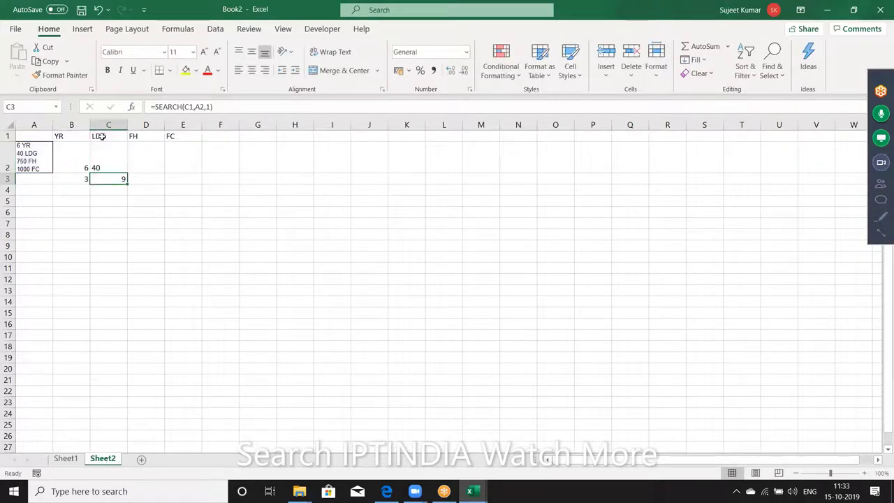
Step: Append *1 to C2's formula so it returns the number 40
key("Up")
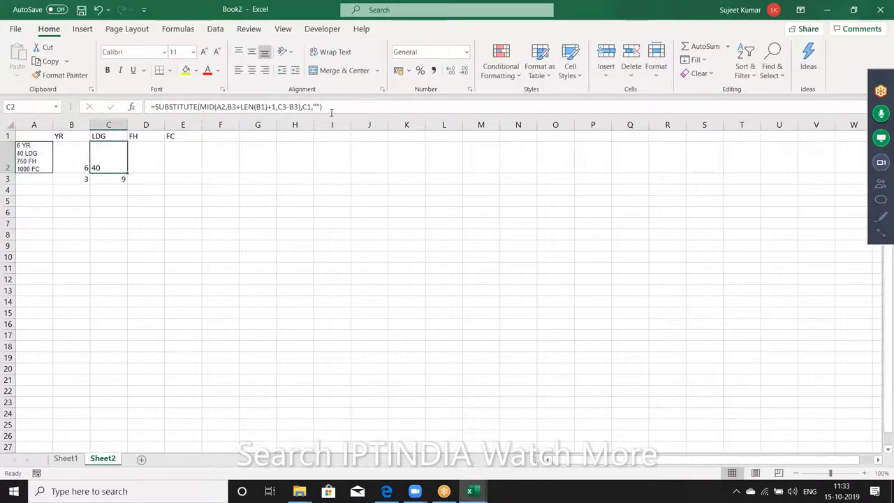
left_click(332, 108)
type("*1")
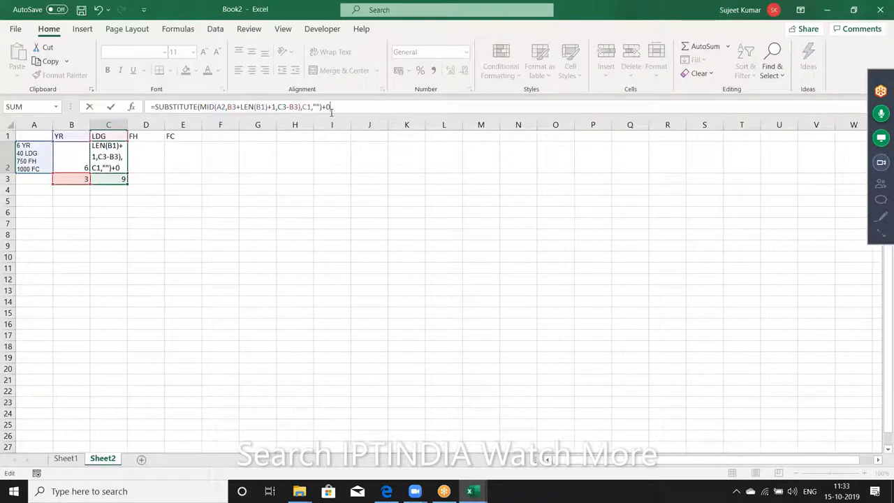
key("Return")
key("Up")
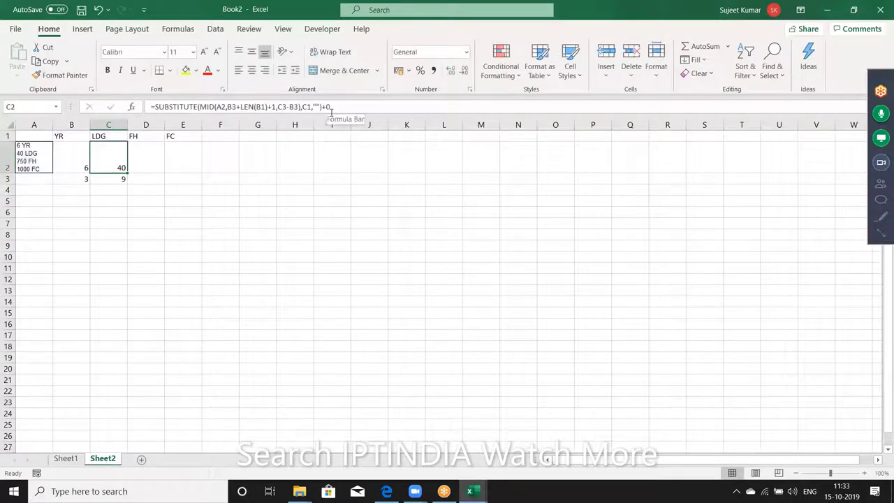
Step: Review the existing SEARCH helpers in B3 and C3 and the row 2 results
left_click(114, 181)
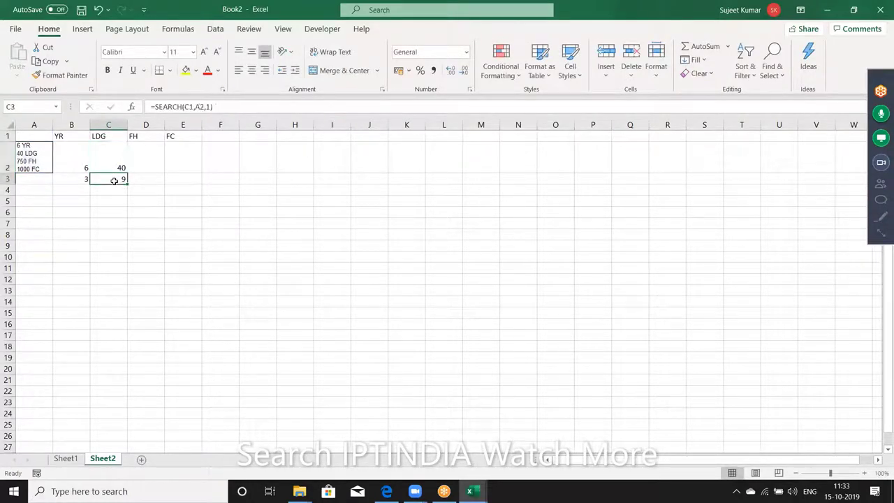
key("shift+Right")
key("shift+Right")
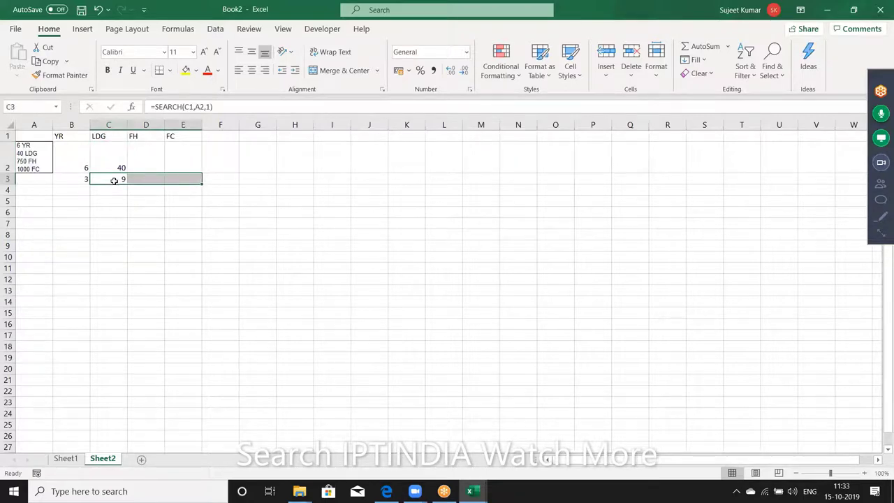
key("Left")
key("Right")
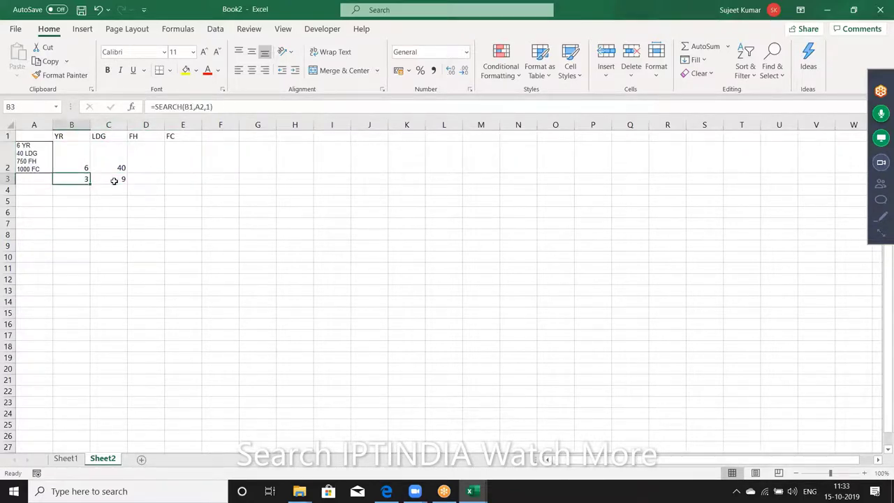
key("Up")
key("Right")
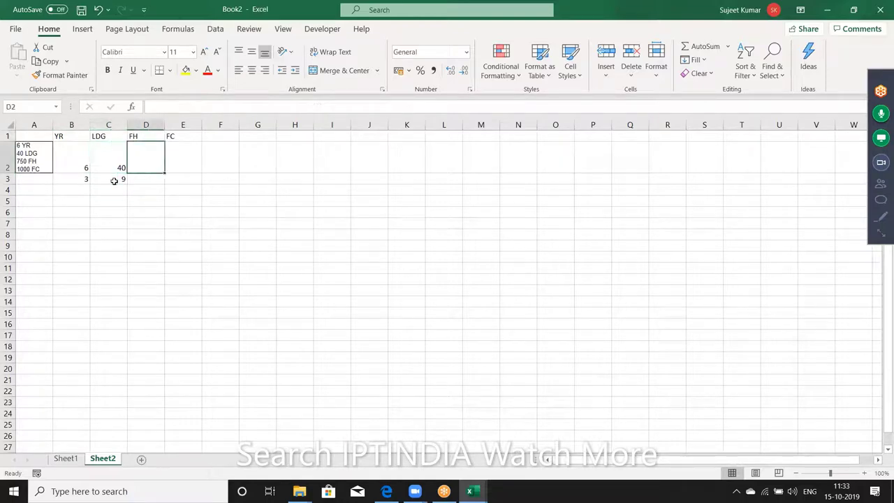
key("Right")
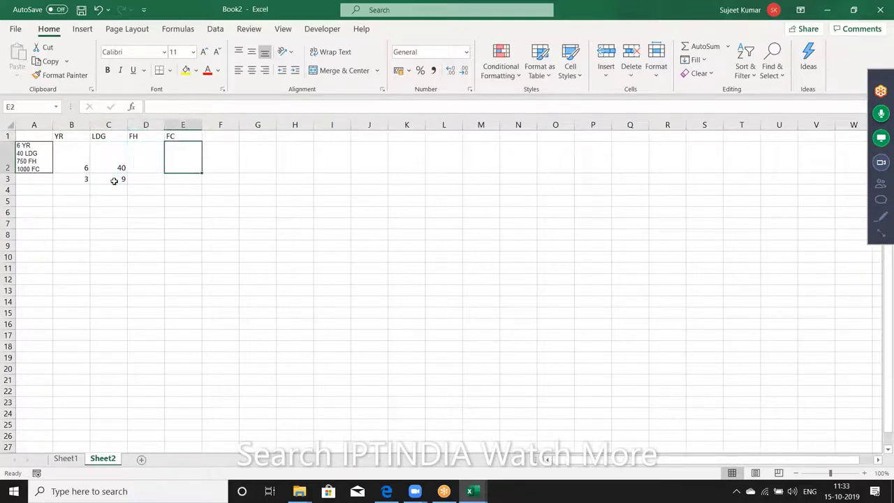
key("Left")
key("Left")
key("Down")
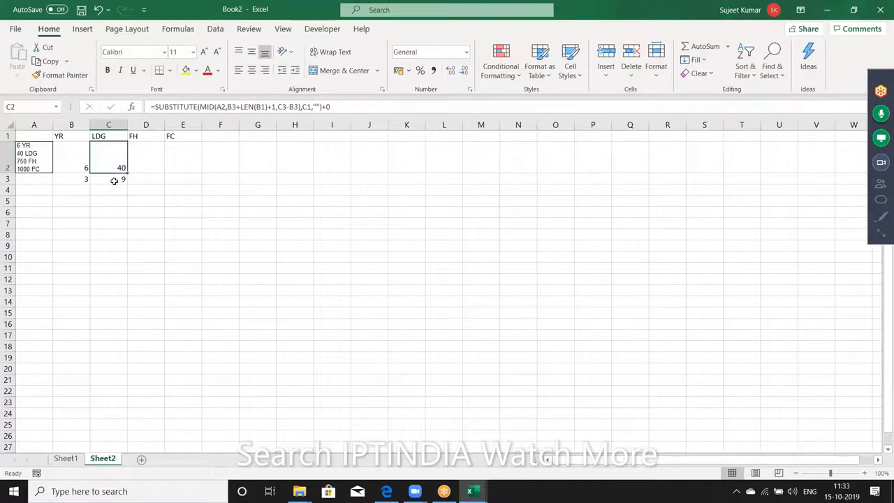
key("Down")
key("Left")
key("Right")
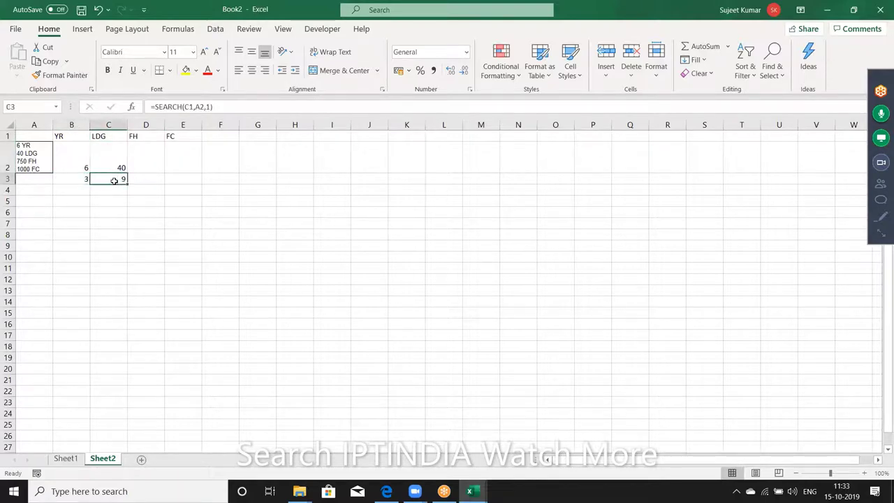
Step: Enter =SEARCH(D1,A2,1) in D3 to locate FH at position 17
key("Right")
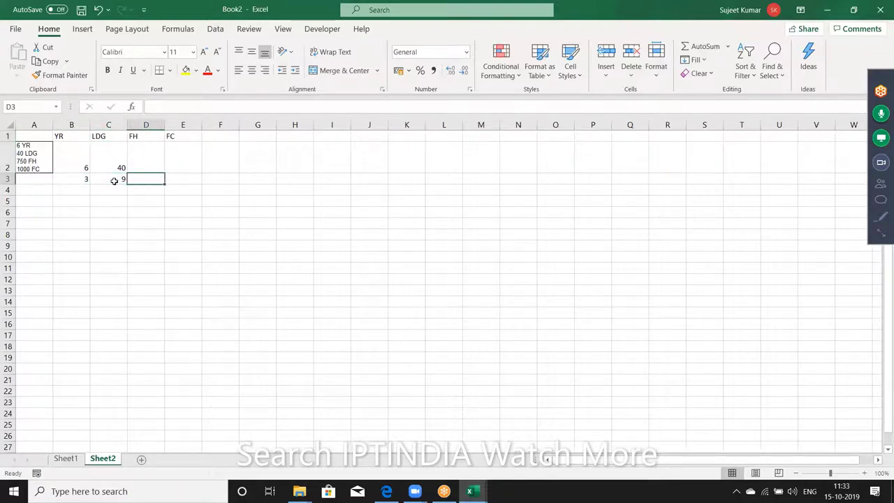
type("=s")
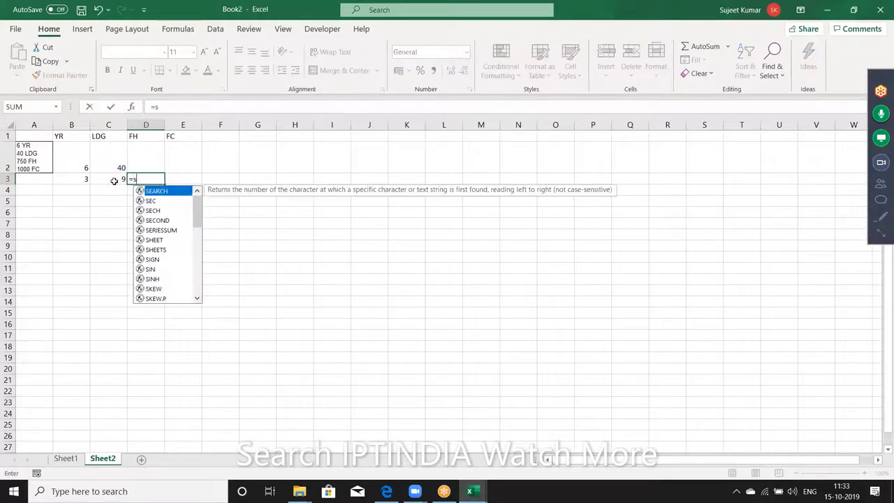
type("ea")
key("Tab")
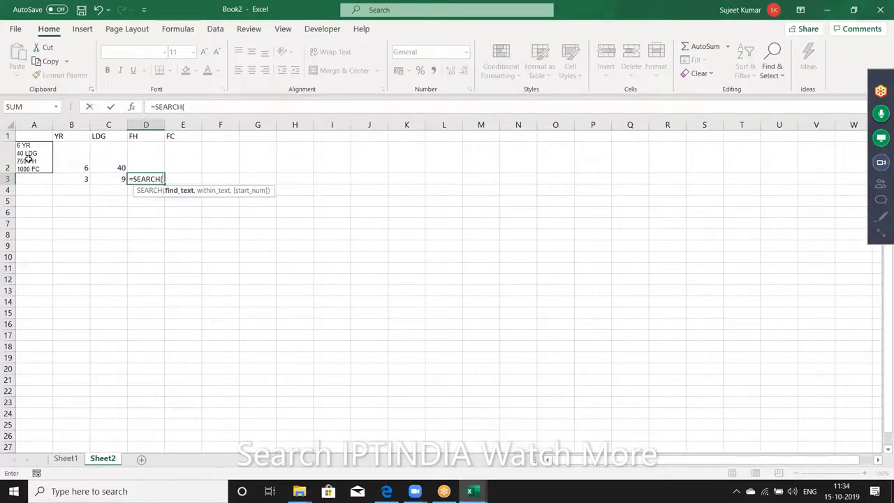
left_click(28, 156)
key("BackSpace")
key("BackSpace")
left_click(137, 135)
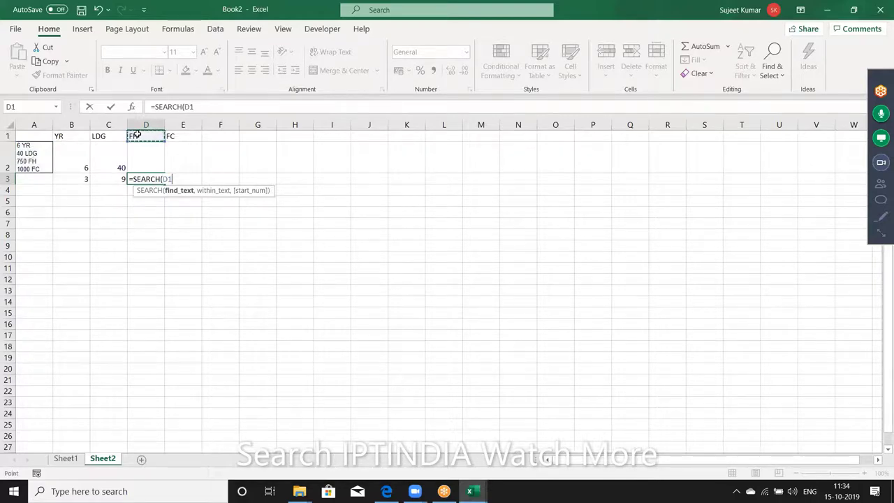
type(",")
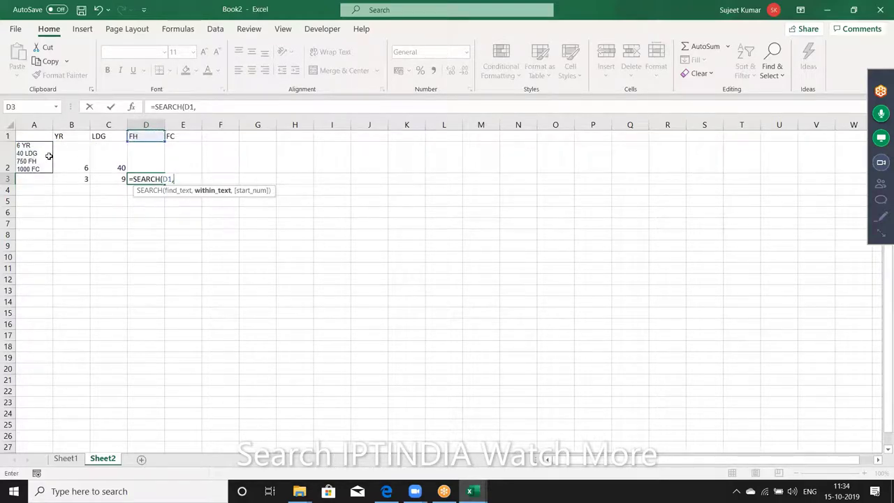
left_click(49, 156)
type(",")
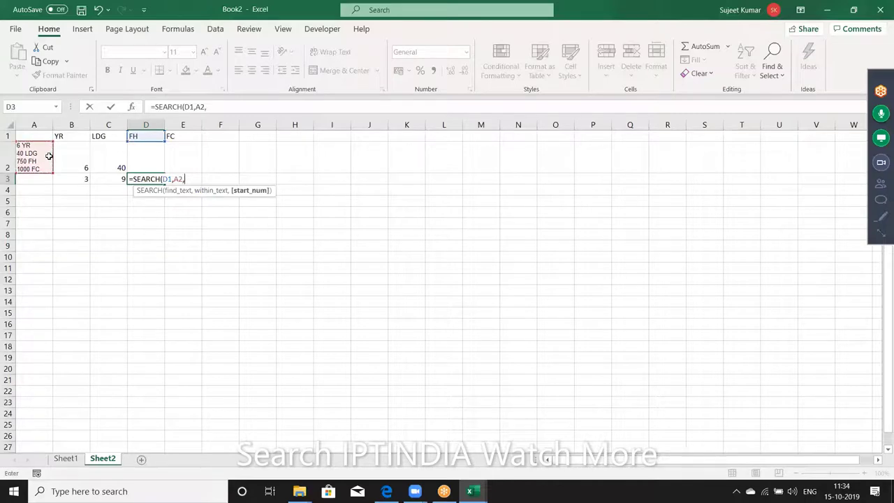
type("1)")
key("Return")
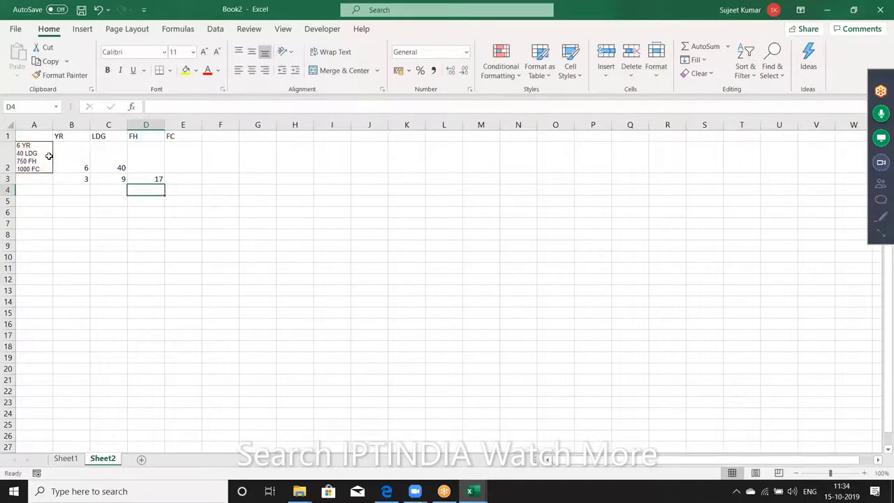
key("Up")
key("Up")
Step: Enter =MID(A2,C3+3,D3-C3) in D2 to extract '750 FH'
type("=mi")
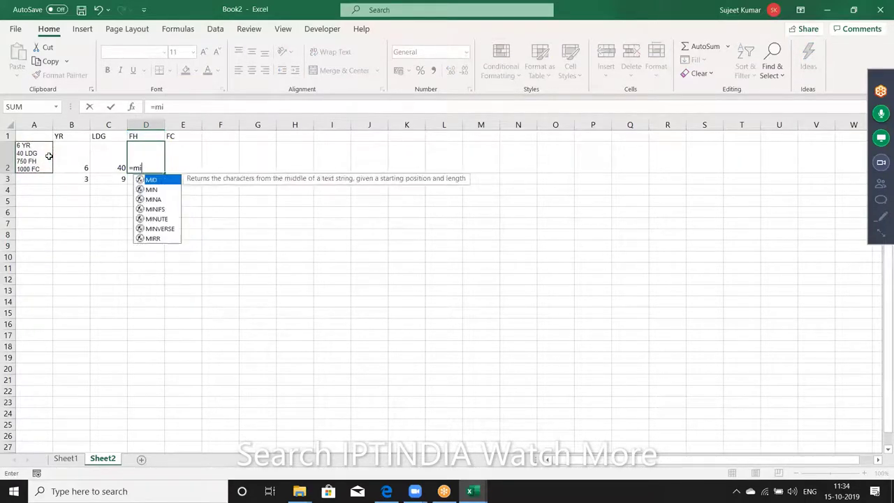
type("d")
key("Tab")
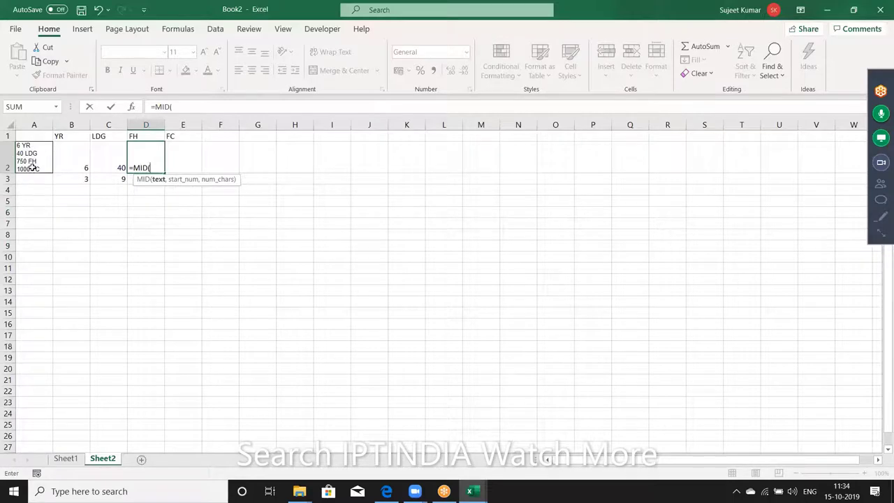
left_click(33, 167)
type(",")
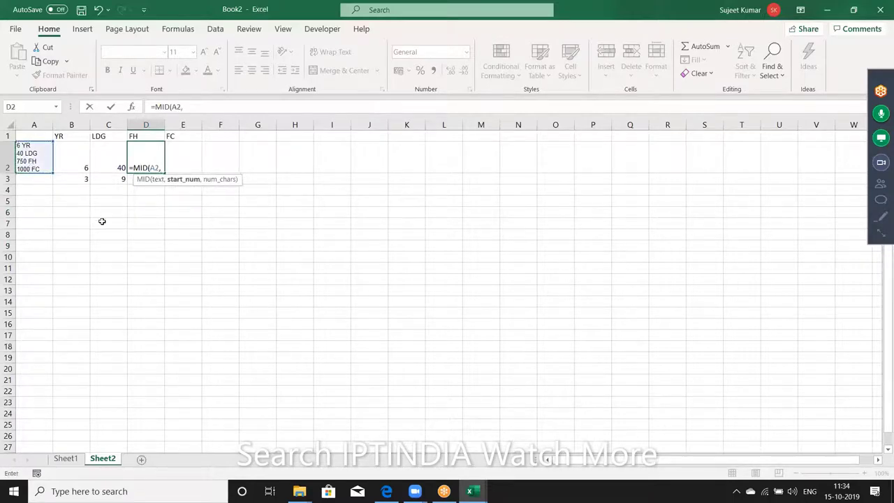
left_click(121, 181)
type("+")
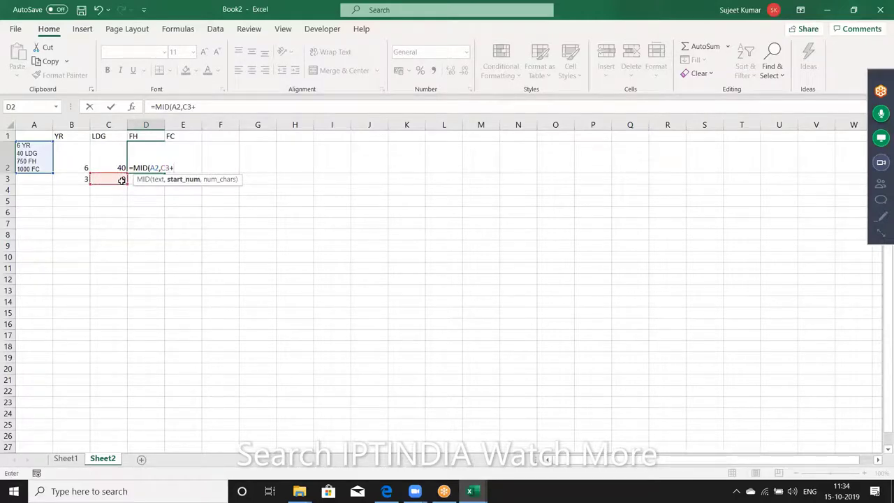
type("3")
type(",")
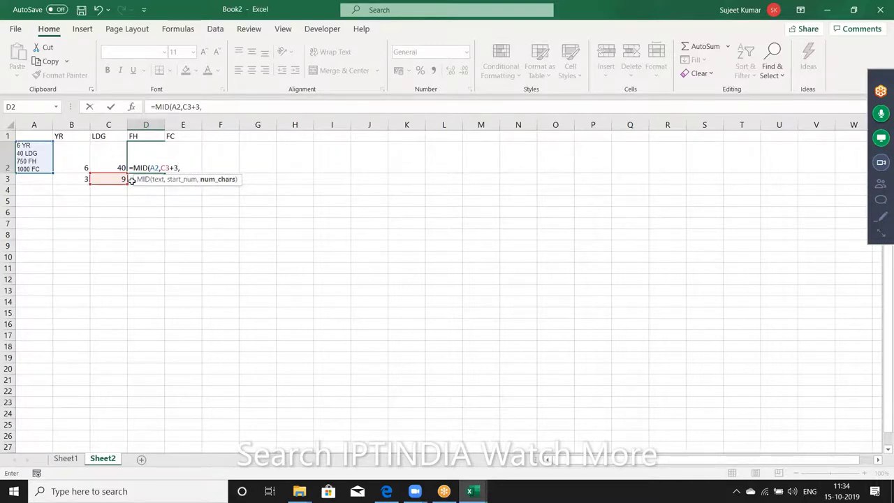
left_click(132, 181)
type("-")
left_click(117, 179)
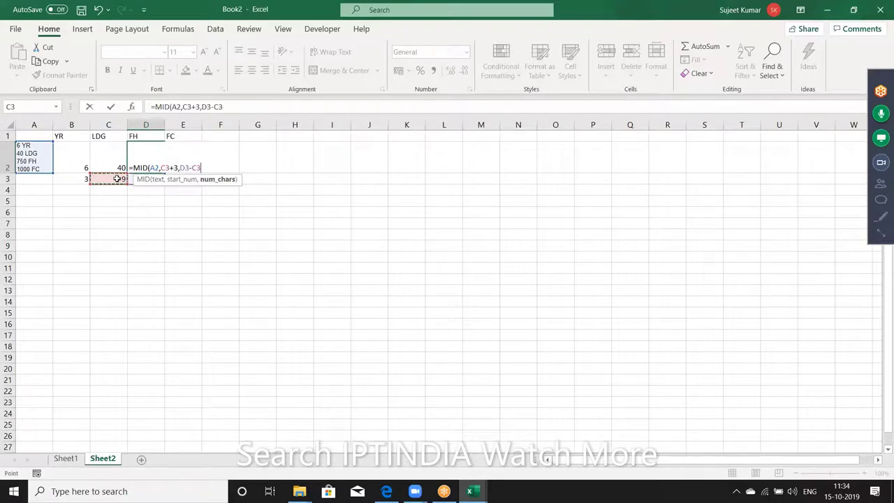
key("Return")
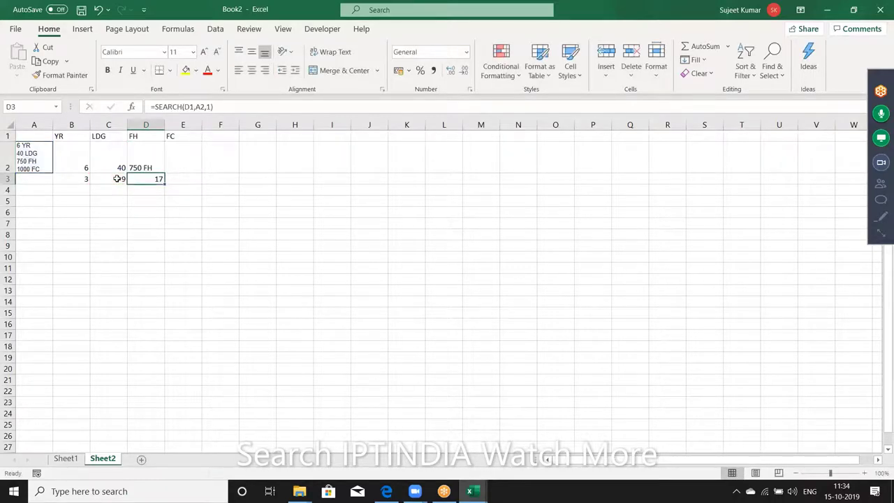
key("Up")
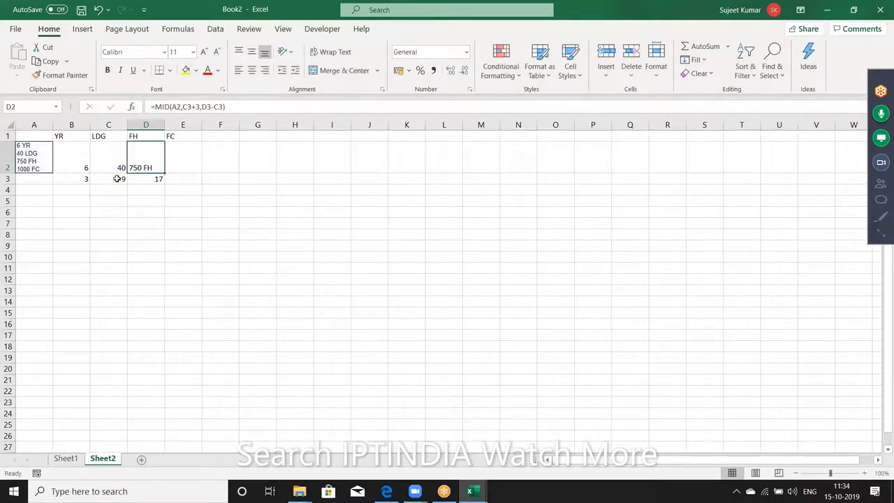
Step: Wrap D2's MID formula in SUBSTITUTE with D1 and "" to strip the FH label
left_click(156, 106)
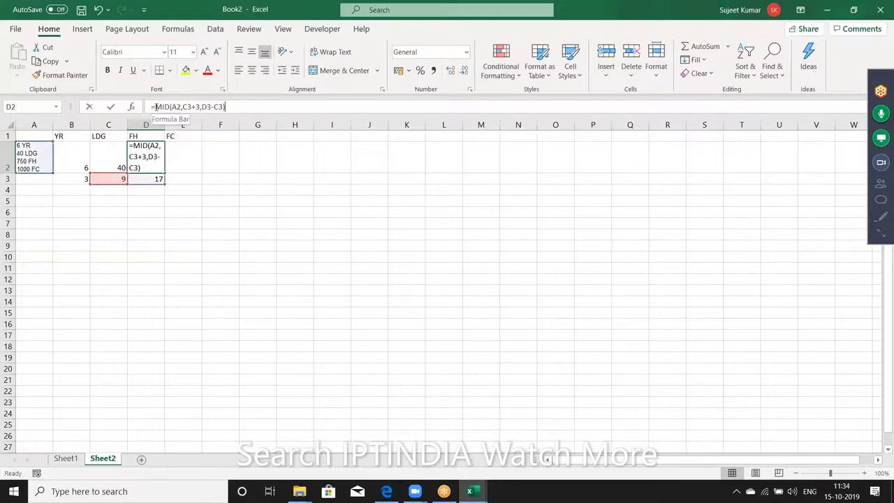
left_click(156, 106)
type("s")
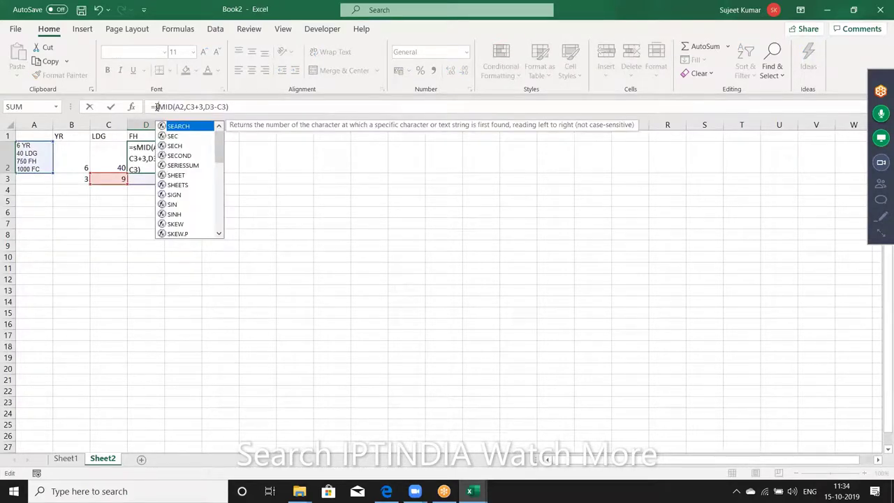
type("u")
key("Tab")
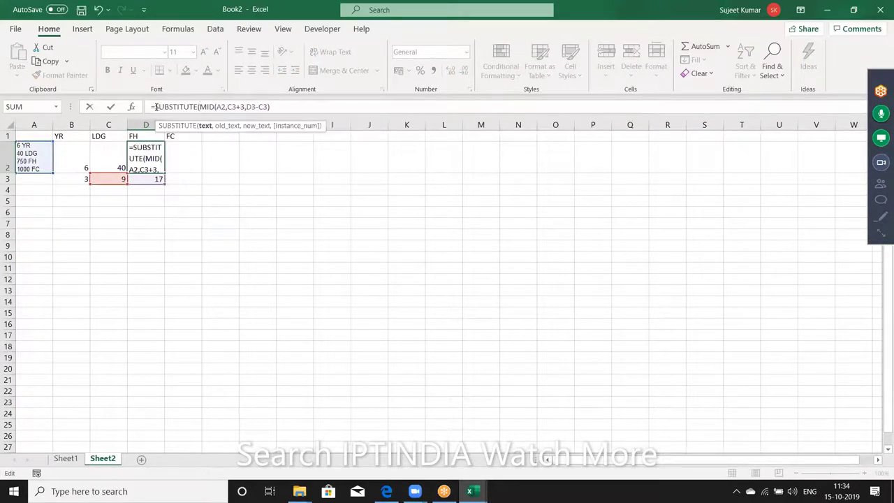
type(",")
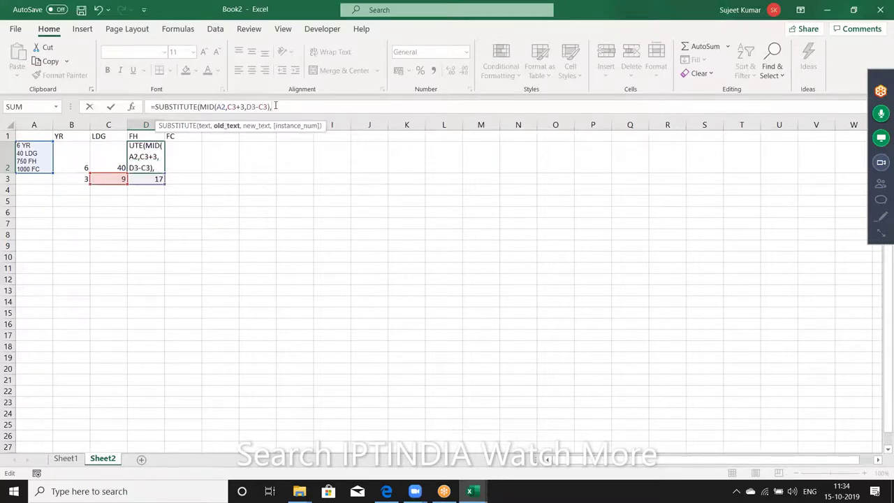
left_click(144, 135)
type(",")
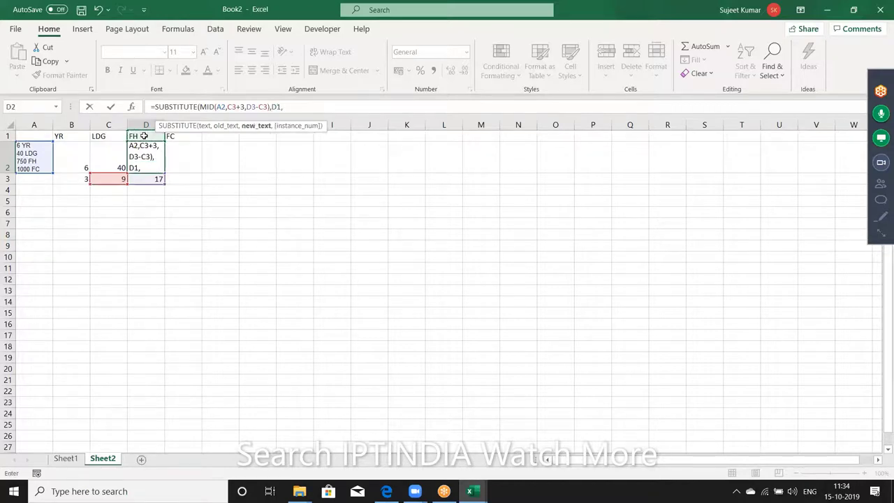
type("\" \")")
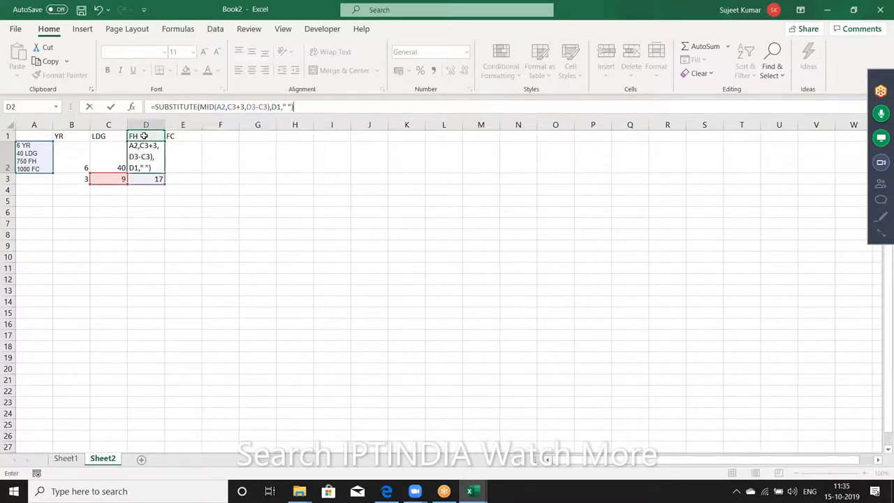
key("BackSpace")
key("BackSpace")
key("BackSpace")
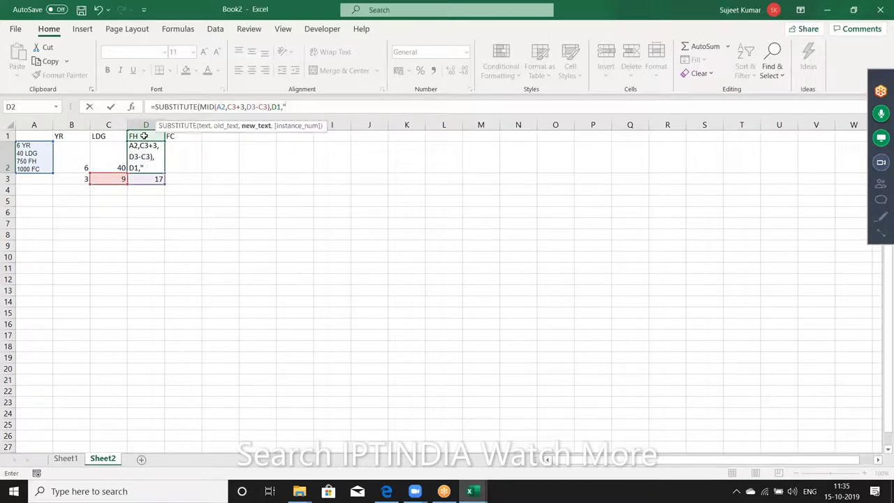
type("\")")
key("Return")
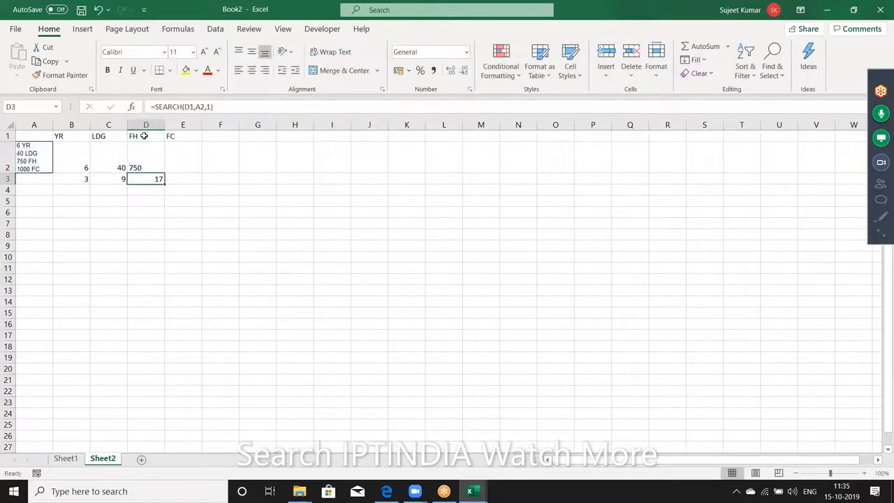
key("Up")
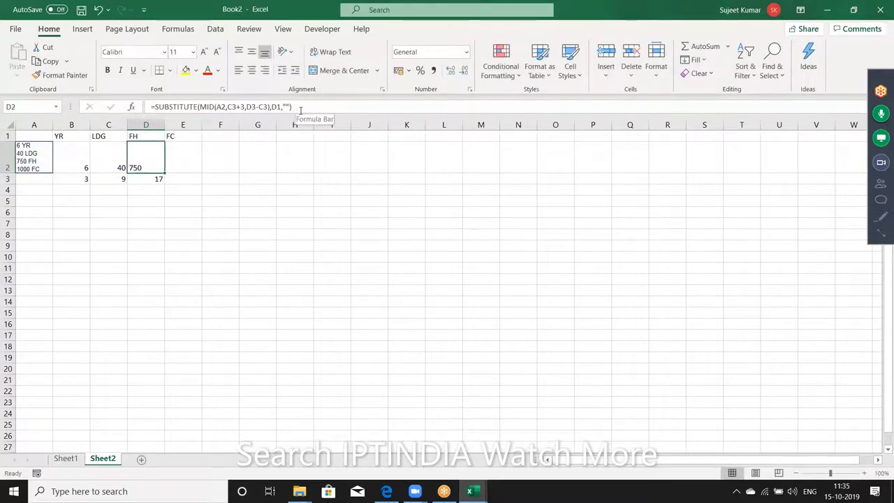
Step: Try appending *1 to D2's formula, then remove it so D2 shows 750
left_click(300, 110)
type("*1")
key("Return")
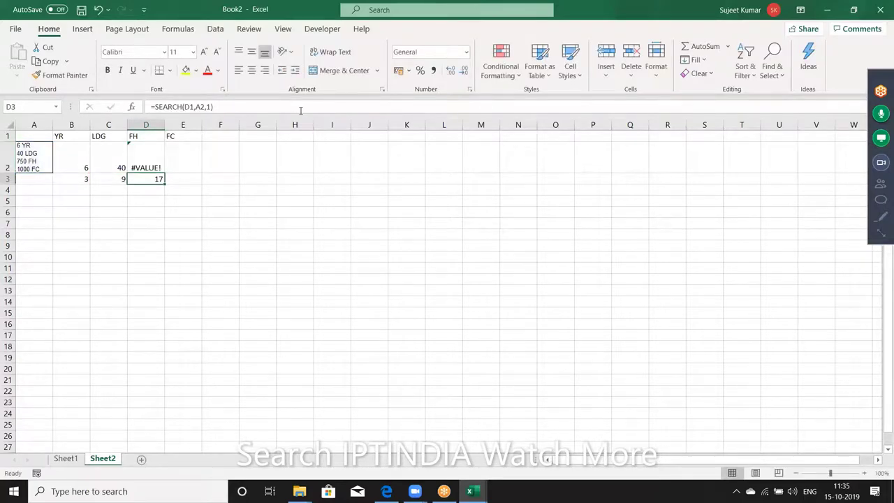
key("Up")
left_click(312, 105)
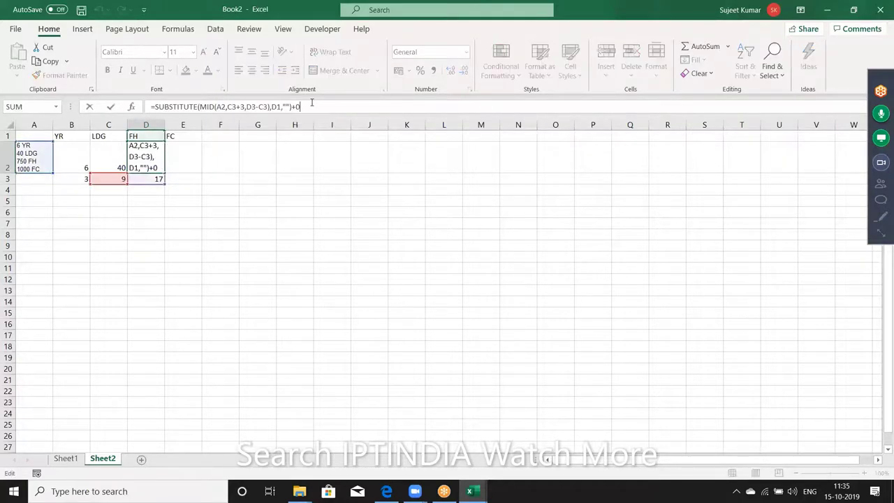
key("BackSpace")
key("BackSpace")
key("ctrl+Return")
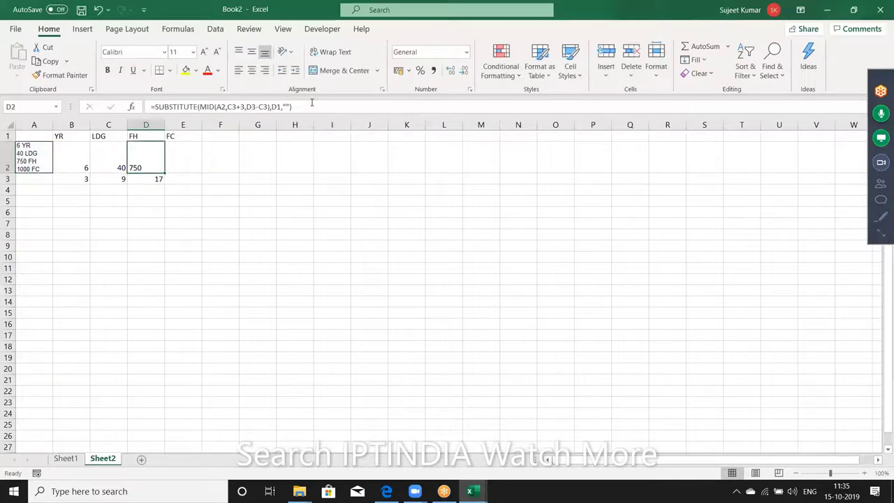
Step: Try wrapping D2's formula in TRIM with +0, then undo the change
left_click(155, 106)
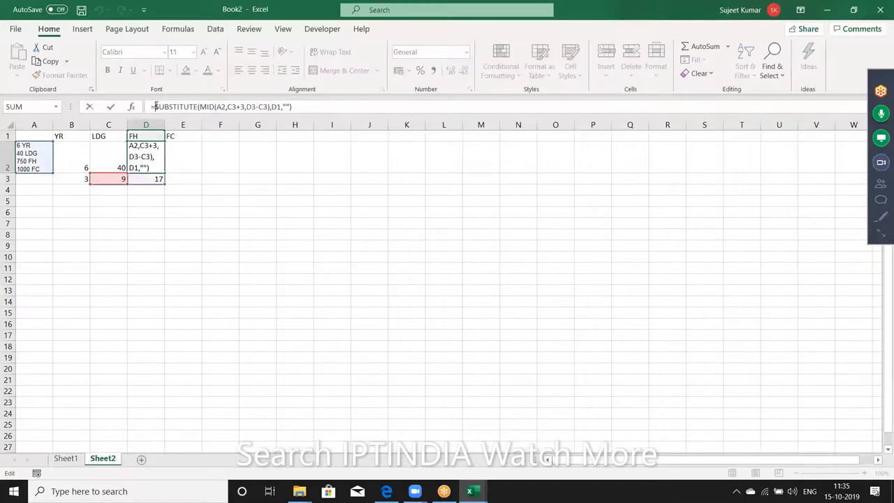
type("TRIM(")
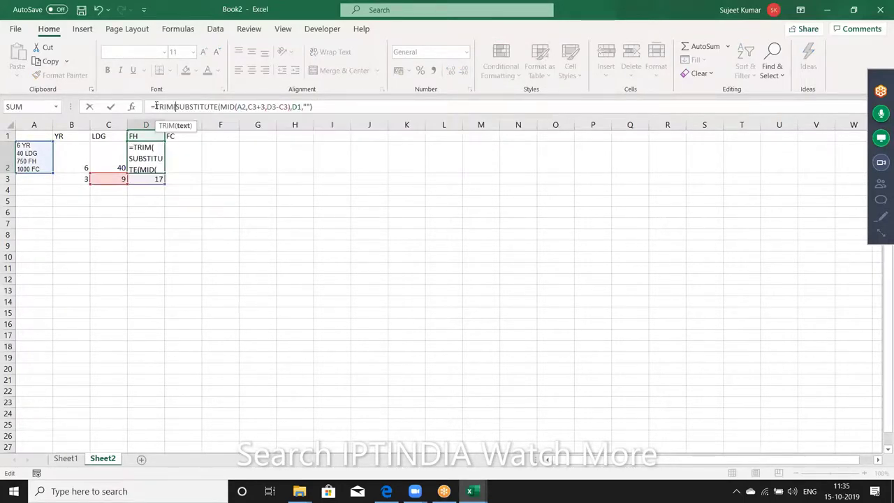
left_click(322, 107)
type(")")
type(")+")
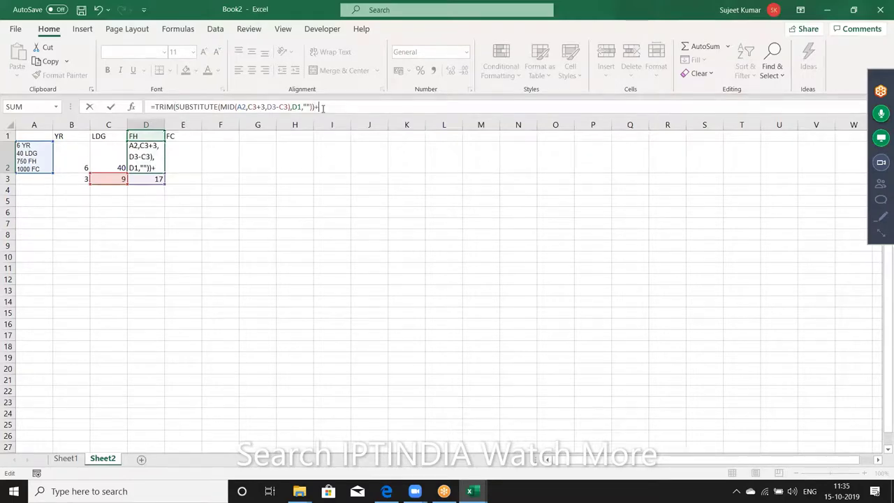
type("0")
key("Return")
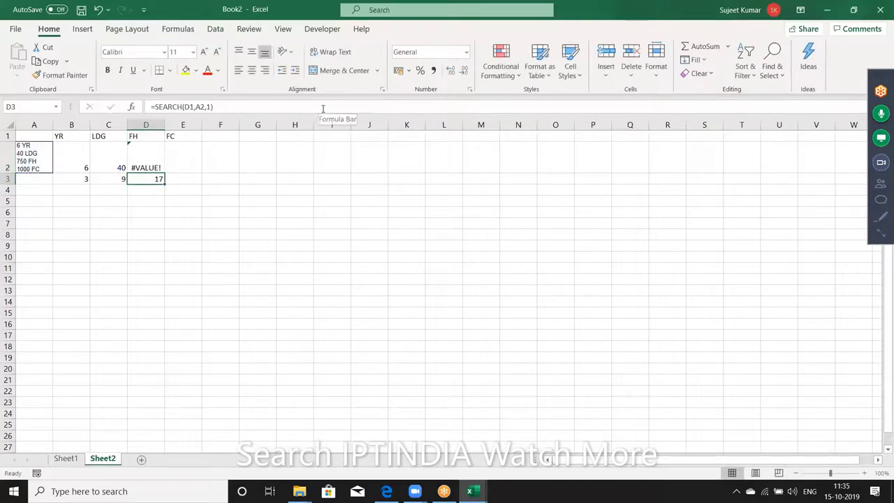
key("Up")
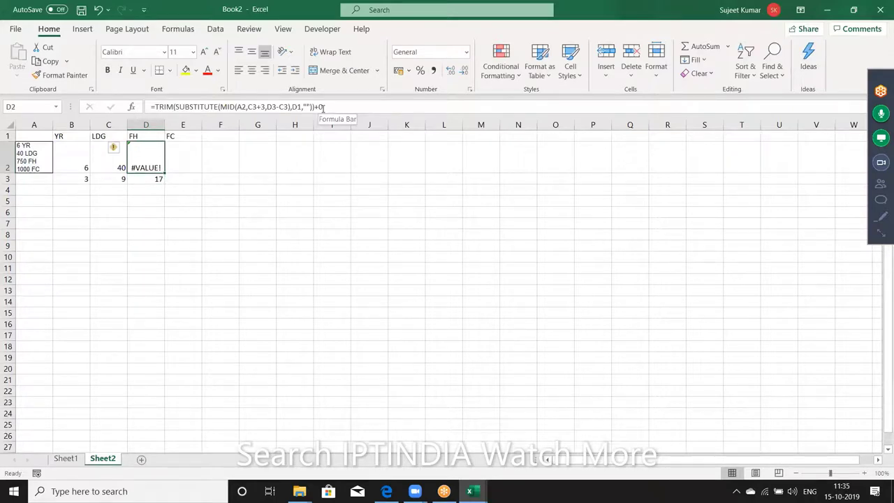
key("ctrl+z")
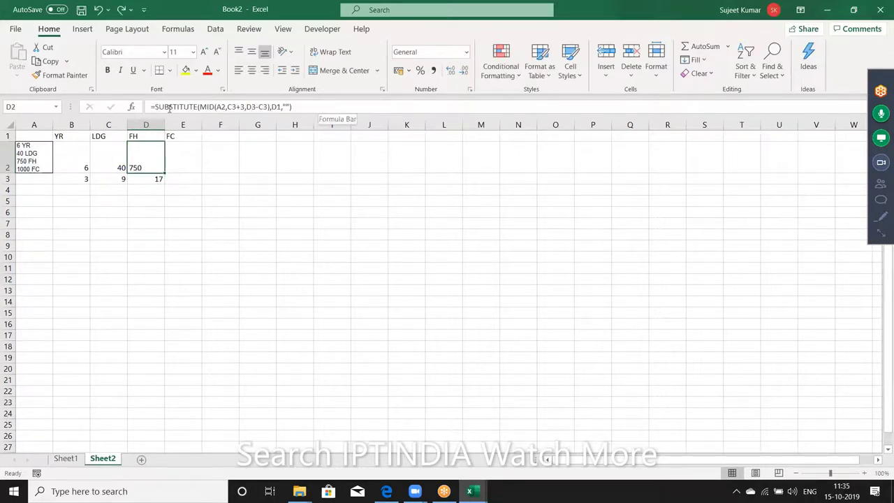
Step: Wrap D2's SUBSTITUTE formula in CLEAN so the +0 result is the number 750
left_click(155, 107)
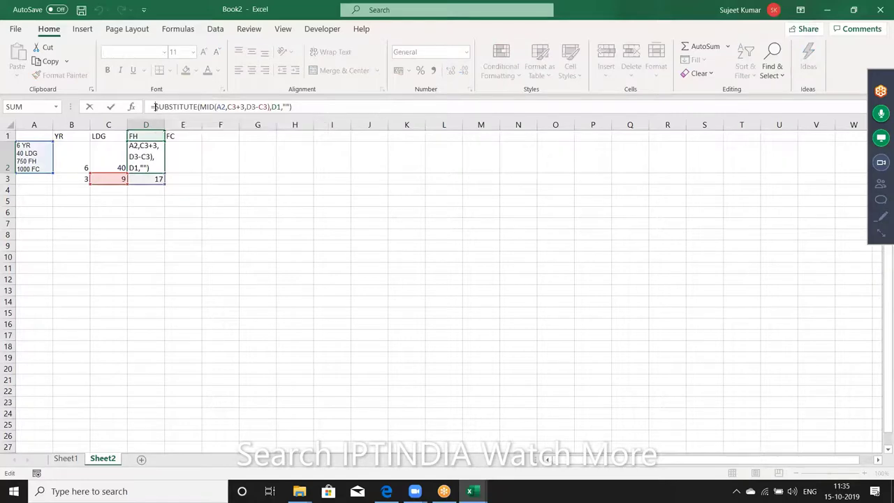
type("CLEAN(")
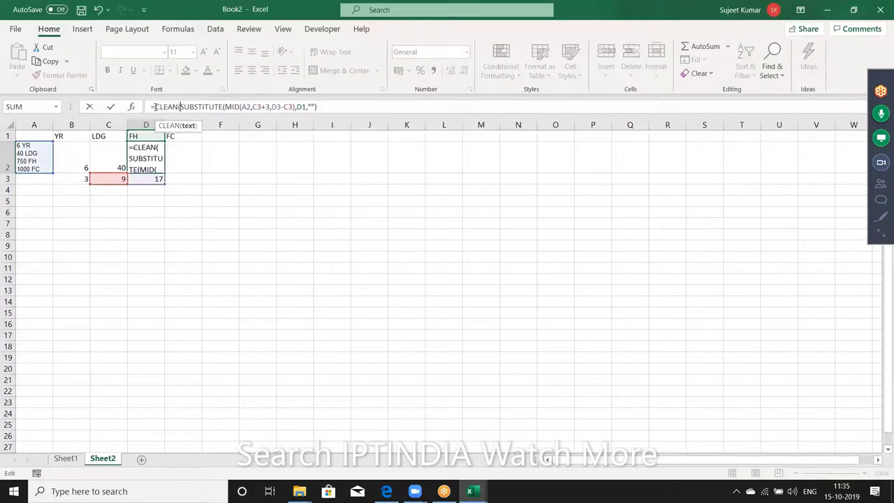
left_click(336, 105)
type(")+")
key("Return")
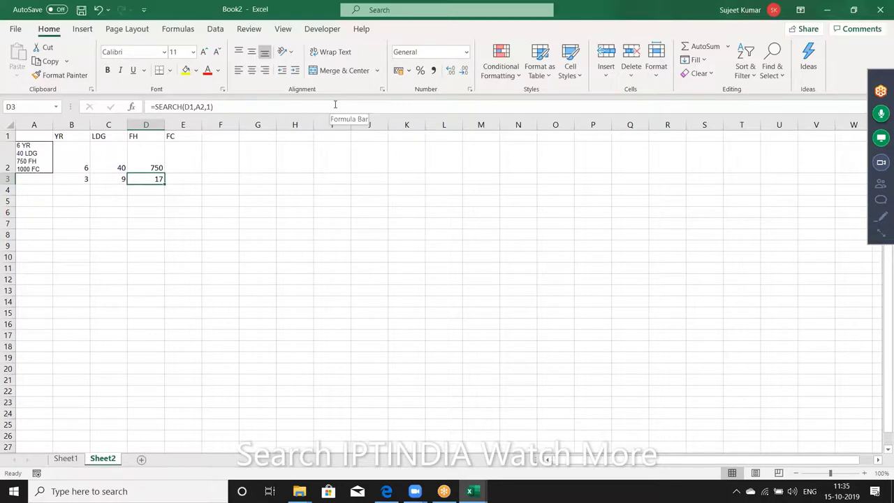
key("Up")
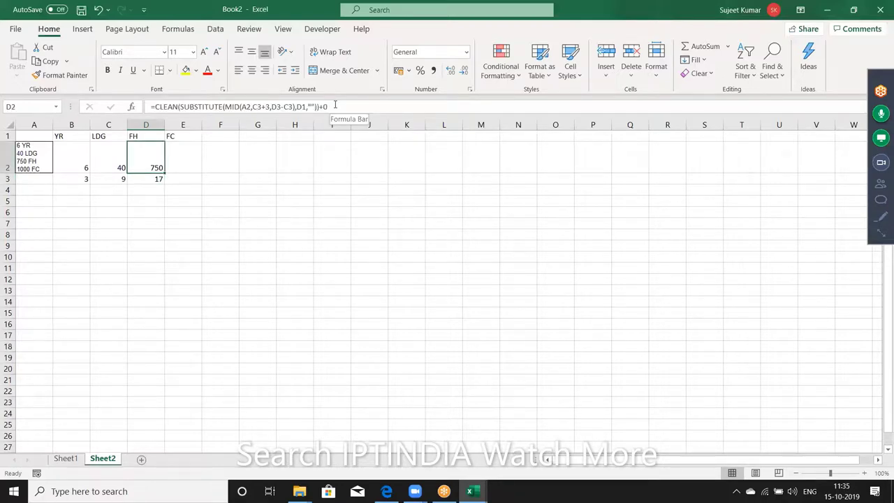
key("Right")
Step: Enter =SEARCH(E1,A2,1) in E3, returning FC's position 25
key("Down")
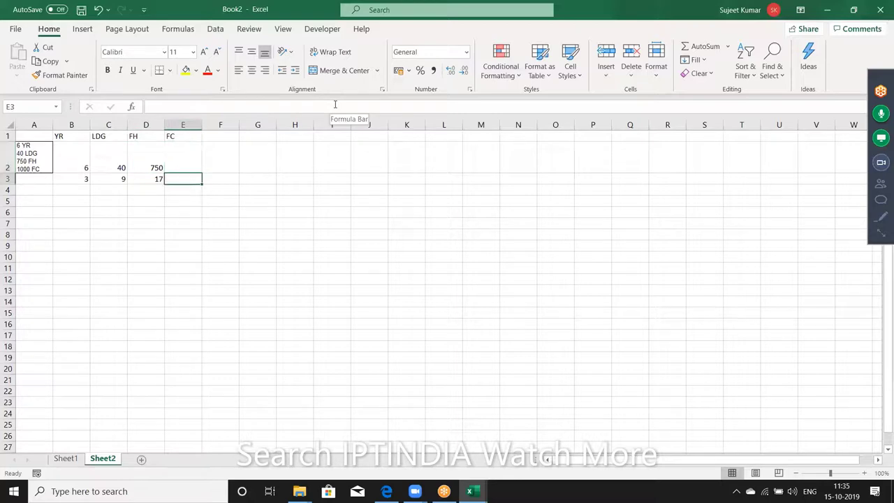
type("=sea")
key("Tab")
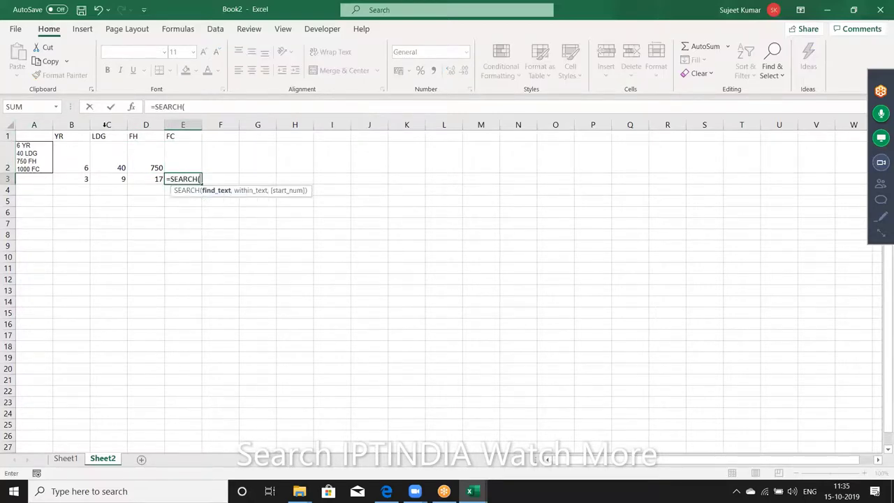
left_click(181, 135)
type(",")
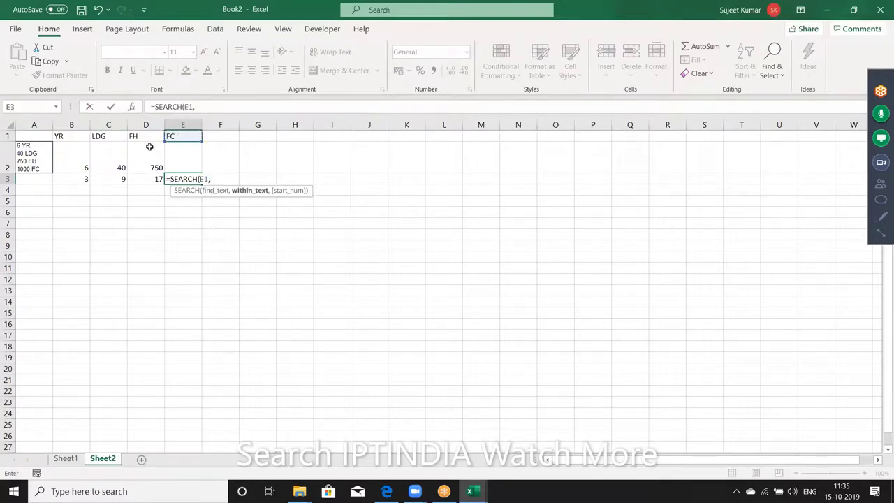
left_click(109, 136)
left_click(36, 152)
type(",")
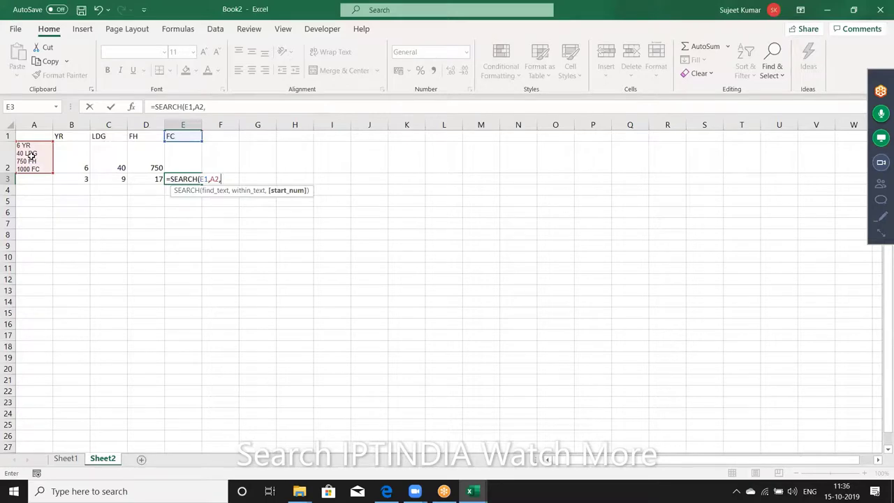
type("1")
key("Return")
Step: Enter =MID(A2,D3+2,E3-D3) in E2 to extract '1000 FC'
key("Up")
key("Up")
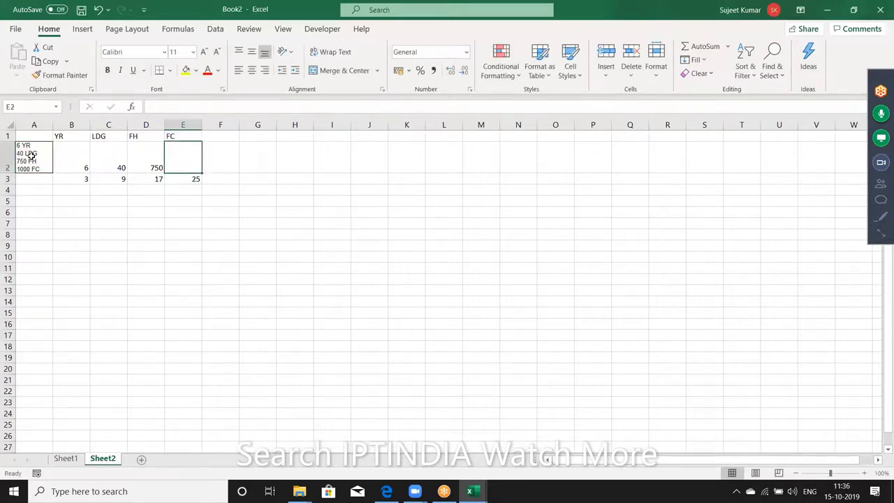
type("=")
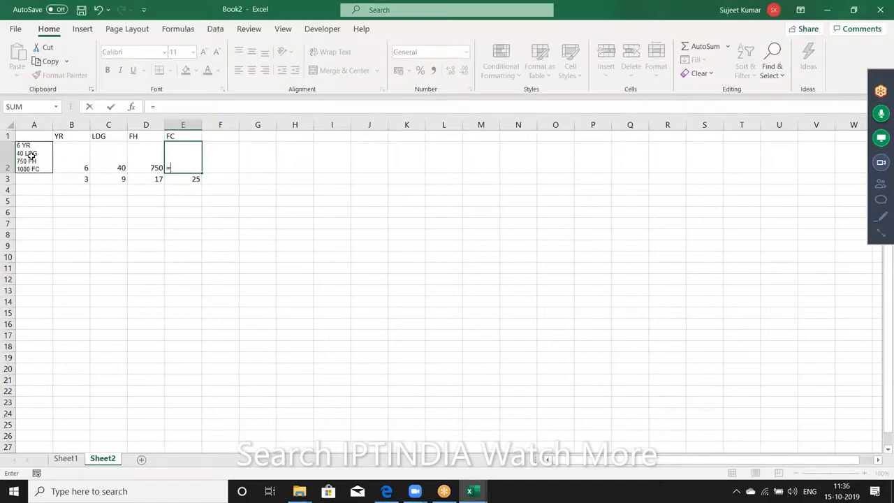
type("mi")
key("Tab")
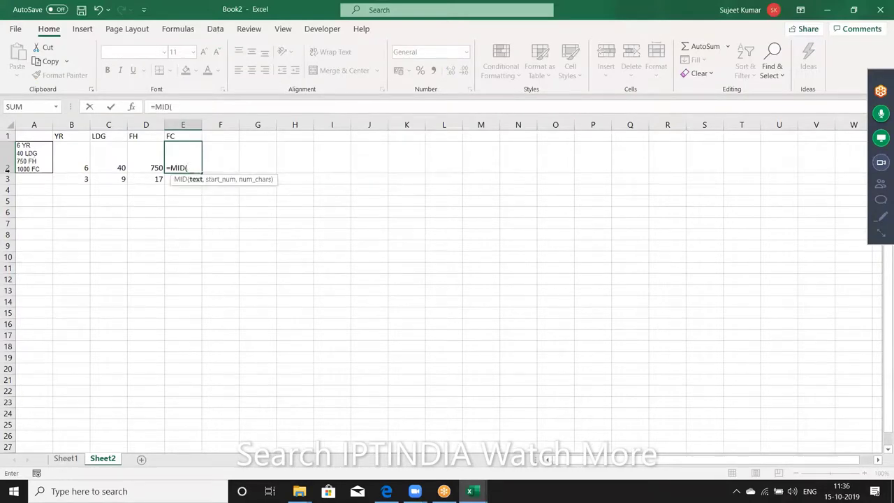
left_click(33, 161)
type(",")
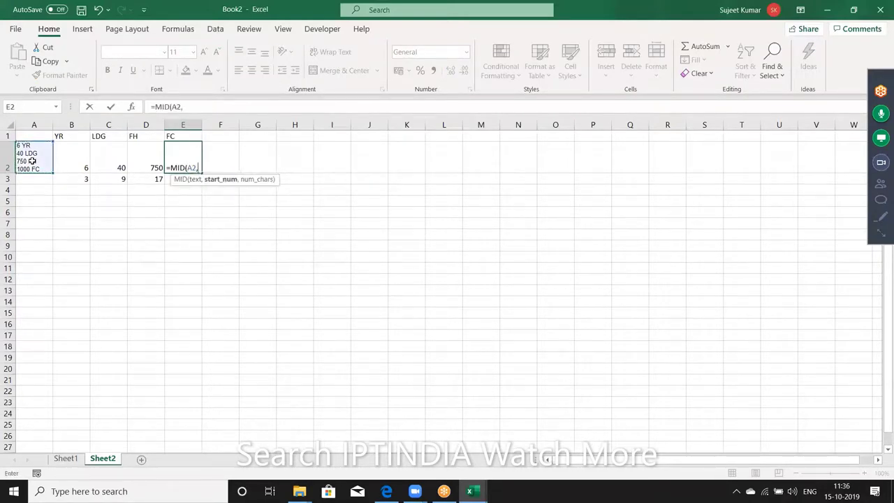
left_click(154, 176)
type("+")
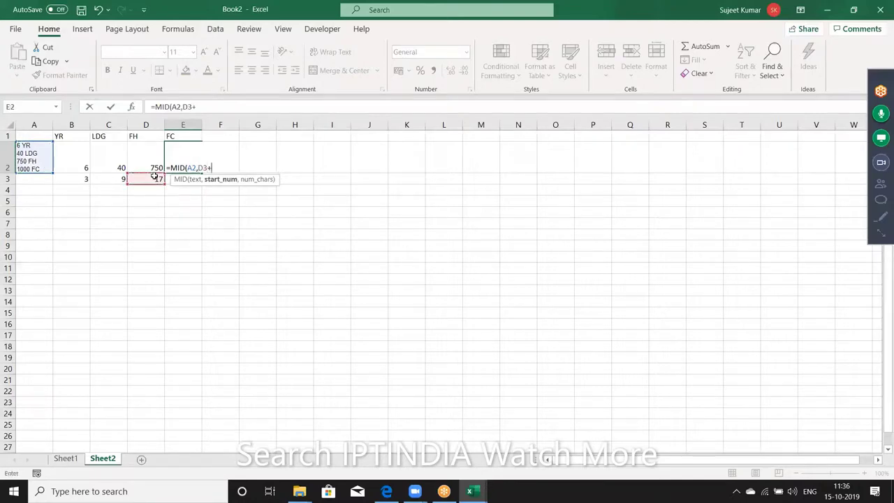
type("2,")
left_click(167, 181)
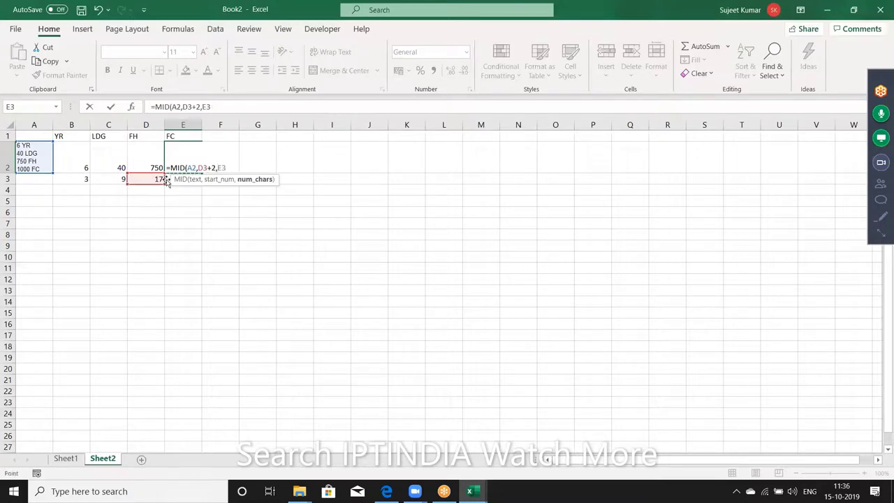
type("-")
left_click(156, 179)
key("Return")
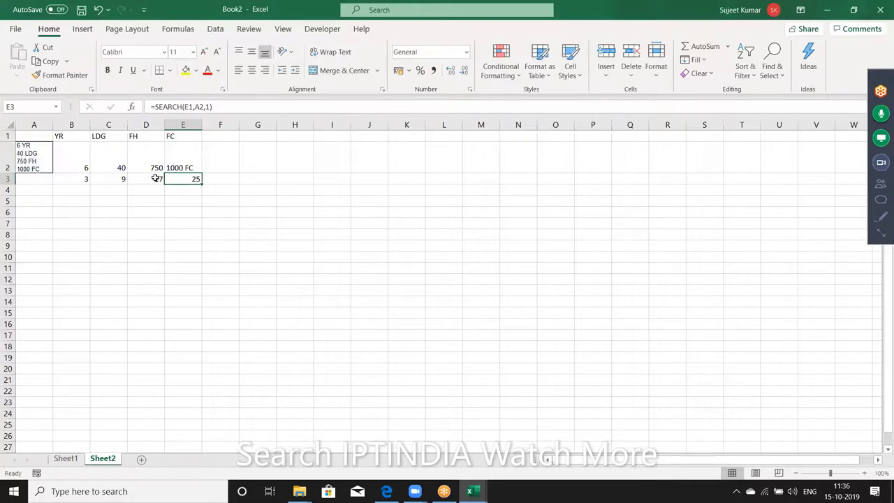
key("Up")
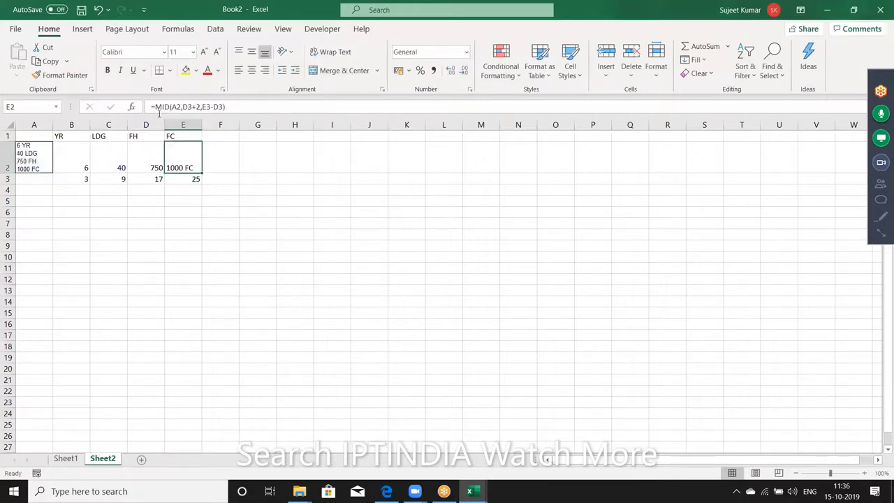
Step: Wrap E2's MID formula in SUBSTITUTE to remove the E1 header 'FC', leaving 1000
left_click(158, 107)
type("su")
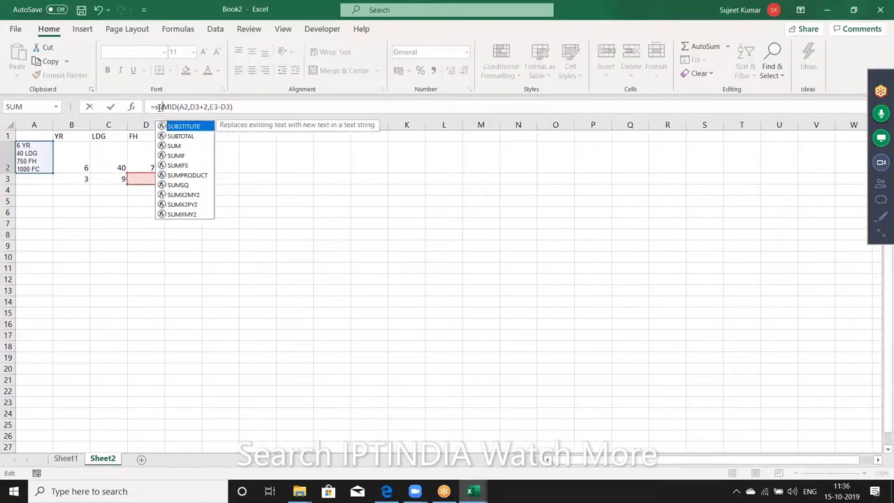
type("b")
key("Tab")
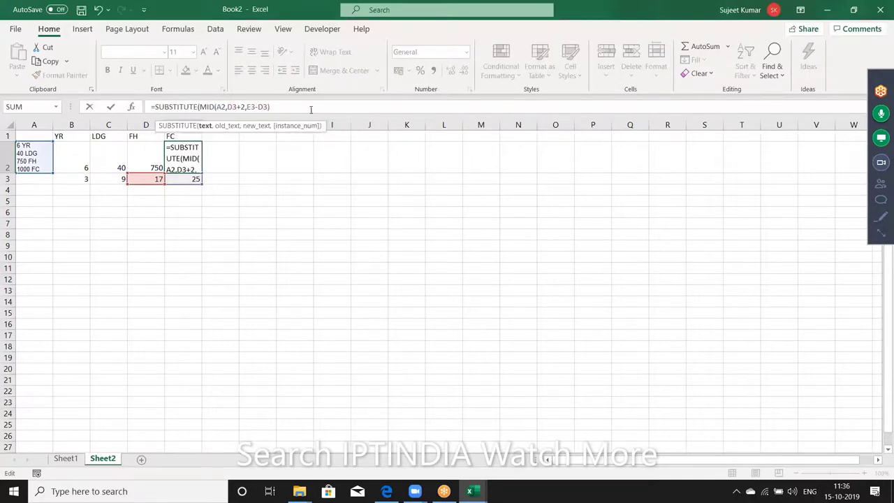
type(",")
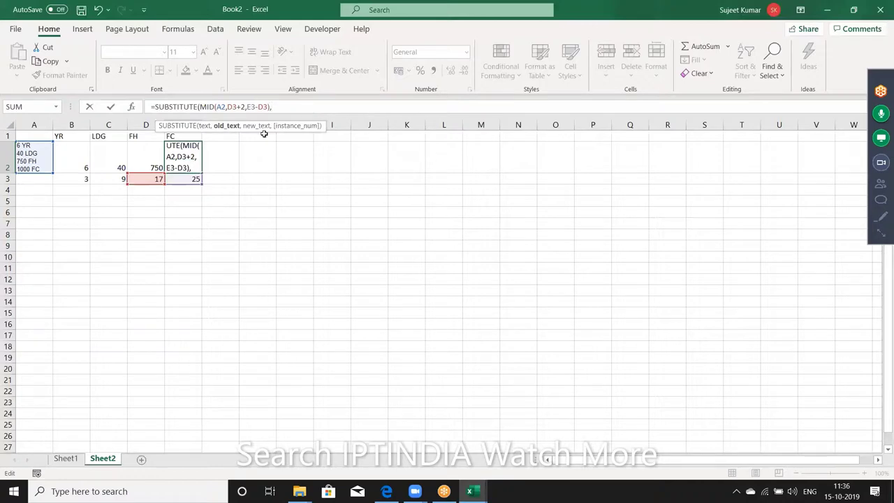
left_click(183, 136)
type("m")
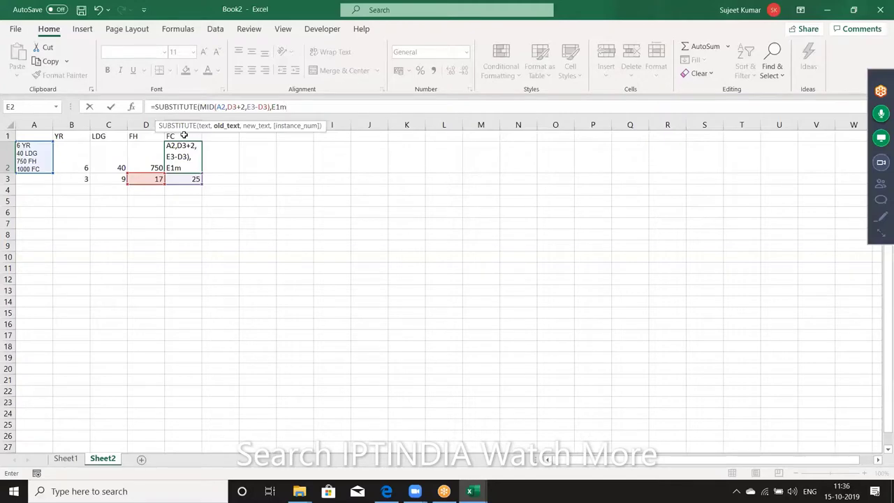
key("BackSpace")
type(",")
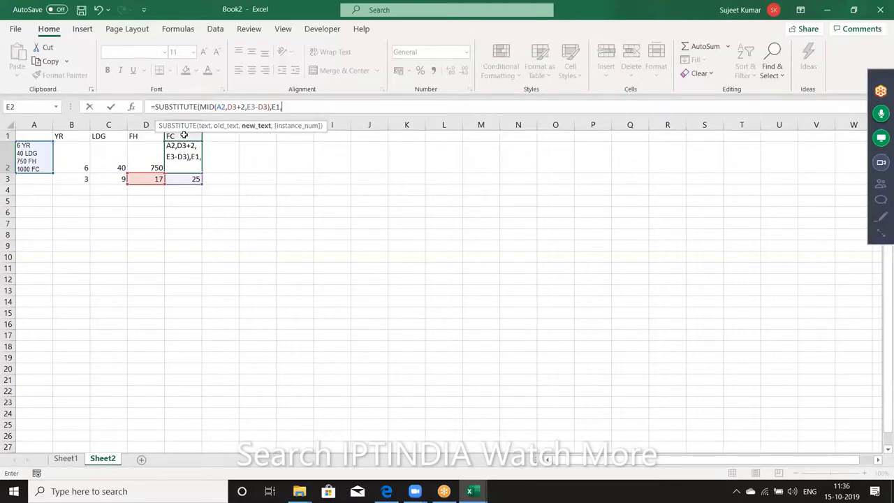
type("1)")
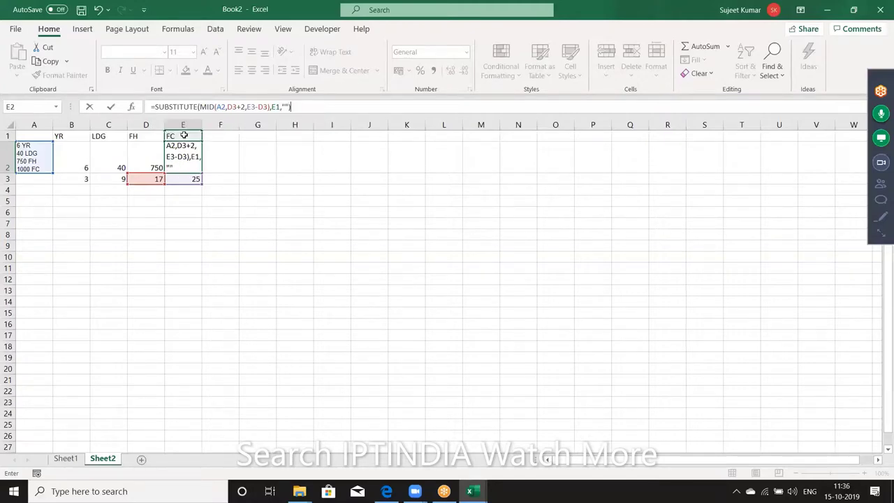
key("Return")
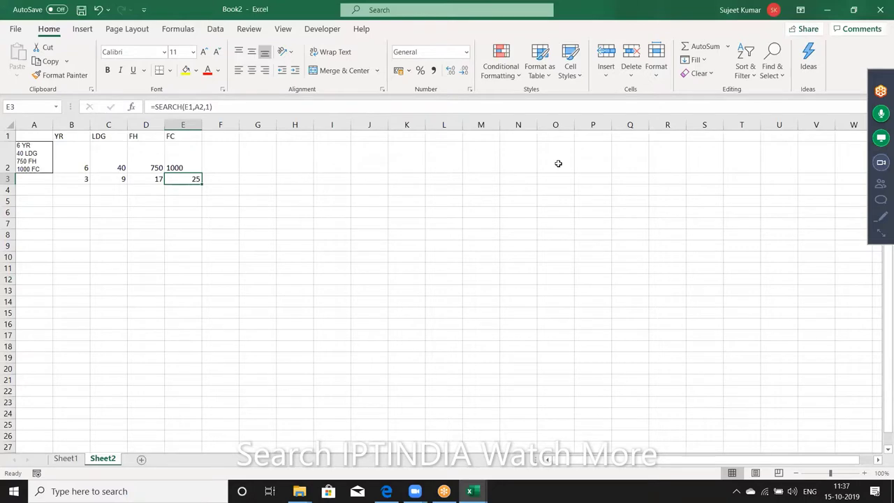
left_click(77, 179)
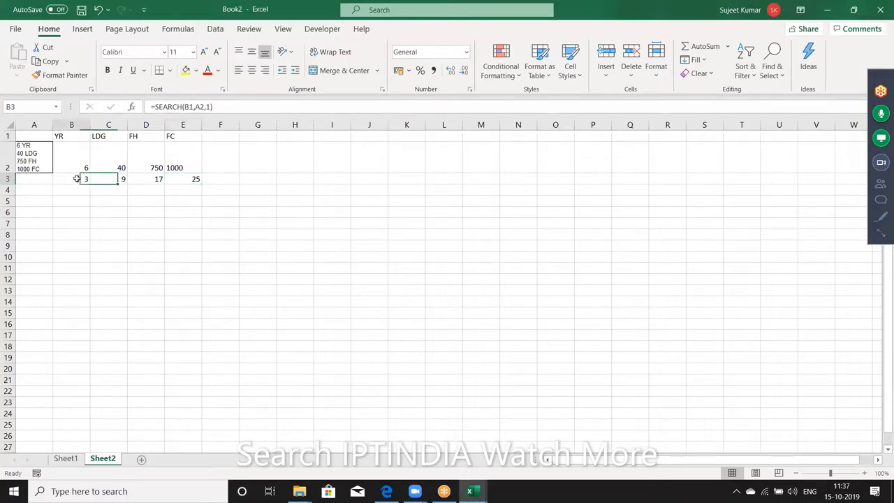
key("Right")
key("Right")
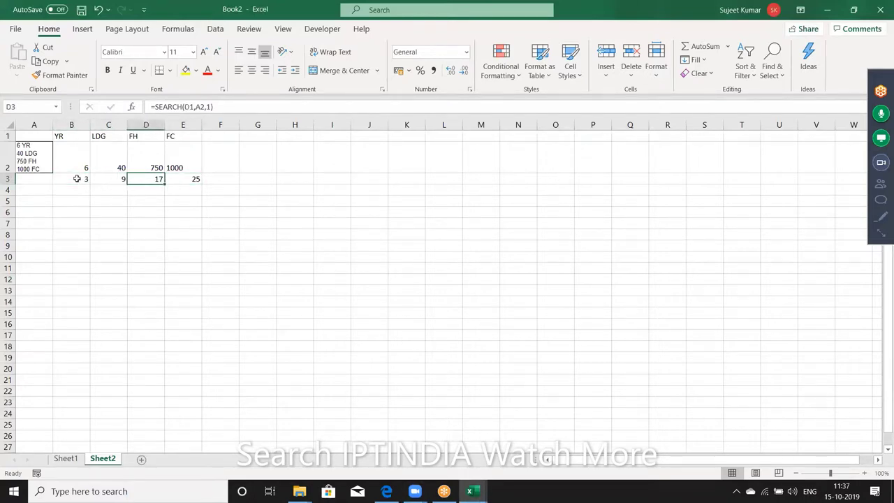
key("Left")
key("Up")
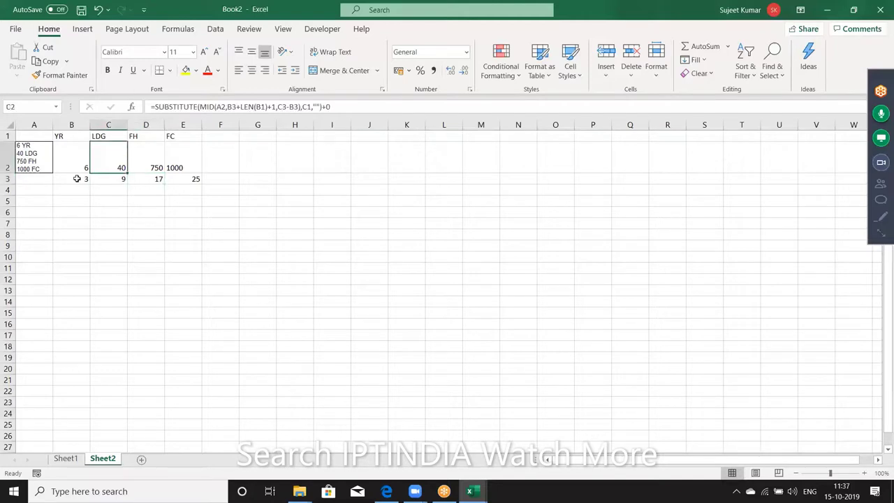
key("Left")
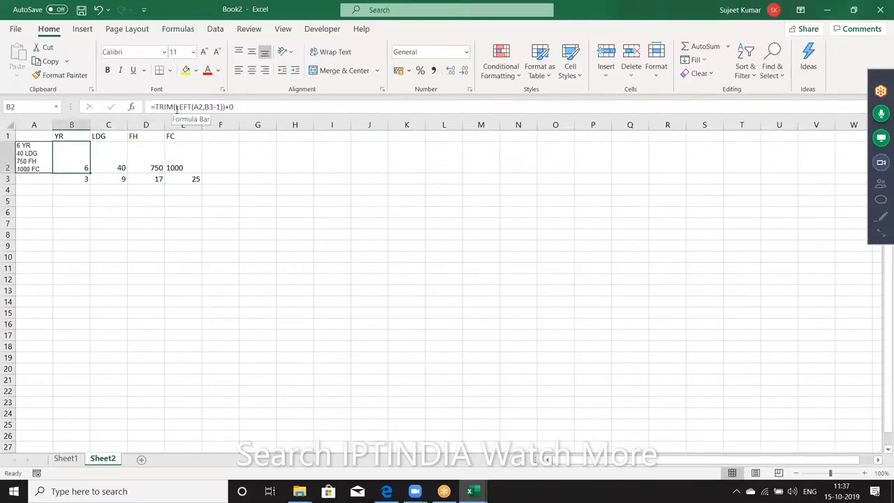
left_click(107, 164)
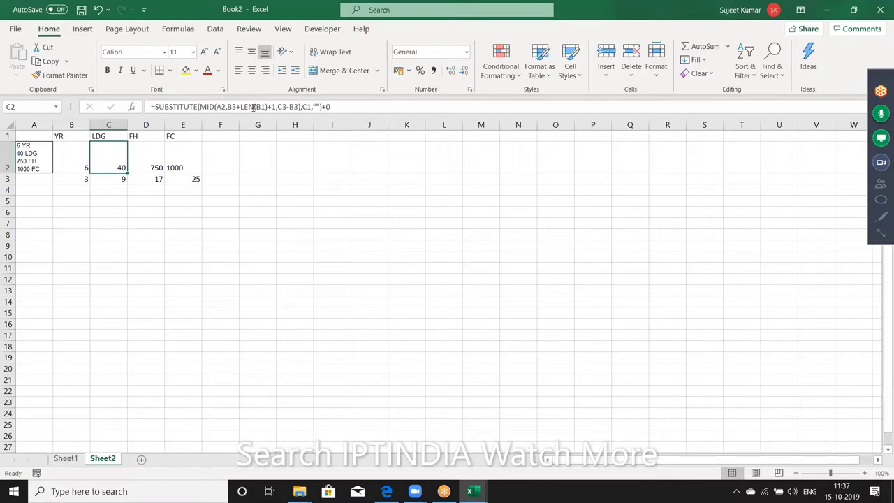
left_click(249, 107)
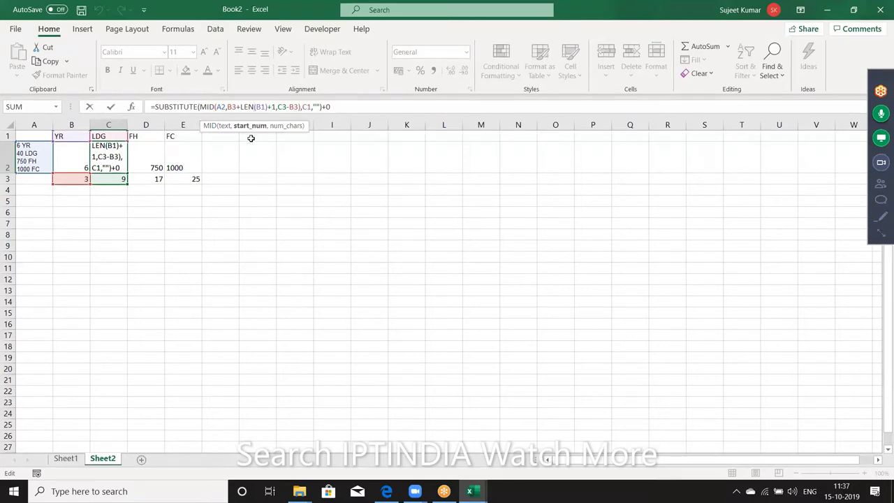
key("ctrl+Return")
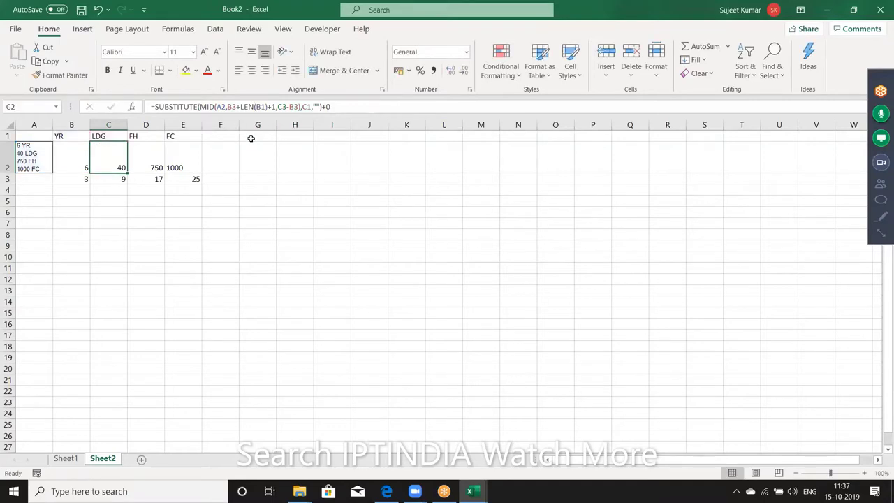
key("Down")
key("Right")
key("Left")
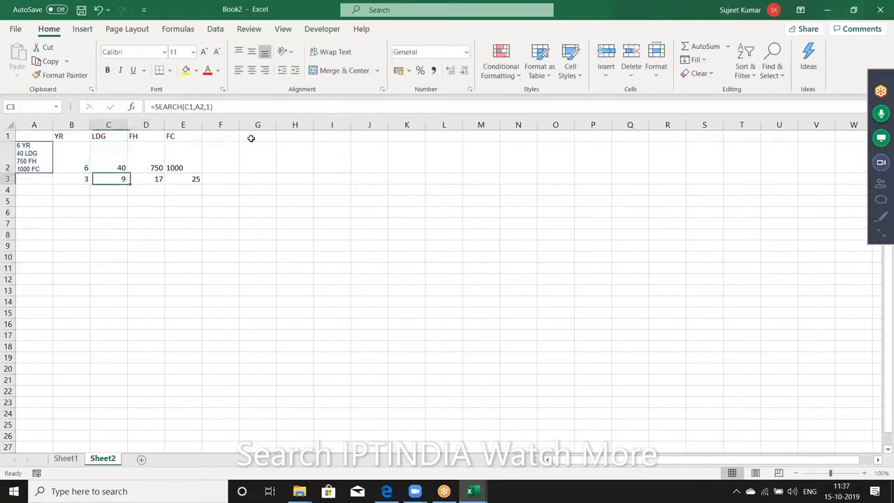
key("Up")
key("Right")
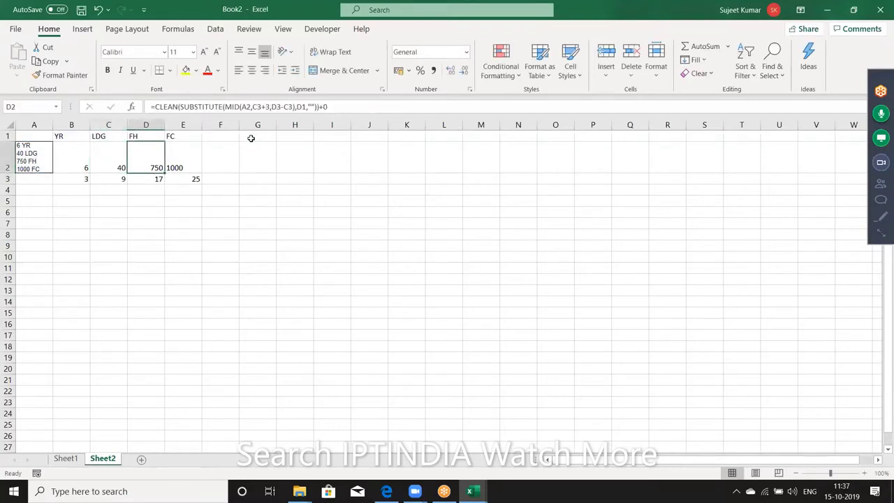
key("Down")
key("Left")
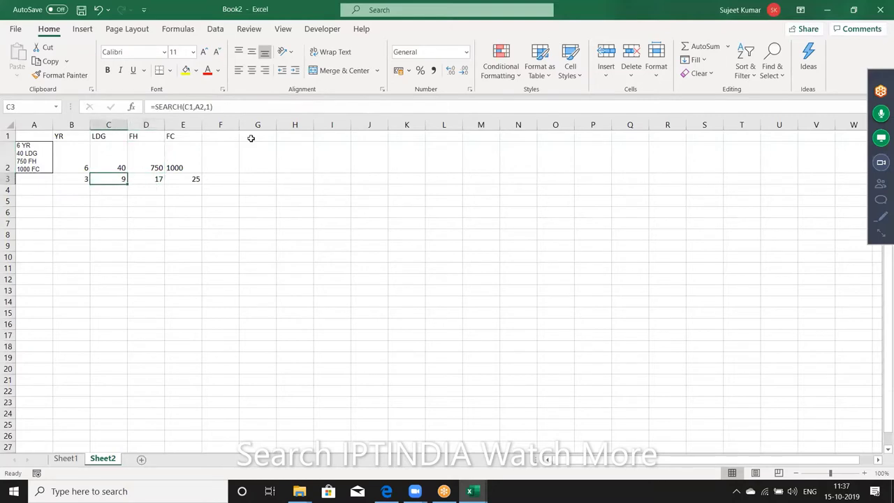
key("Left")
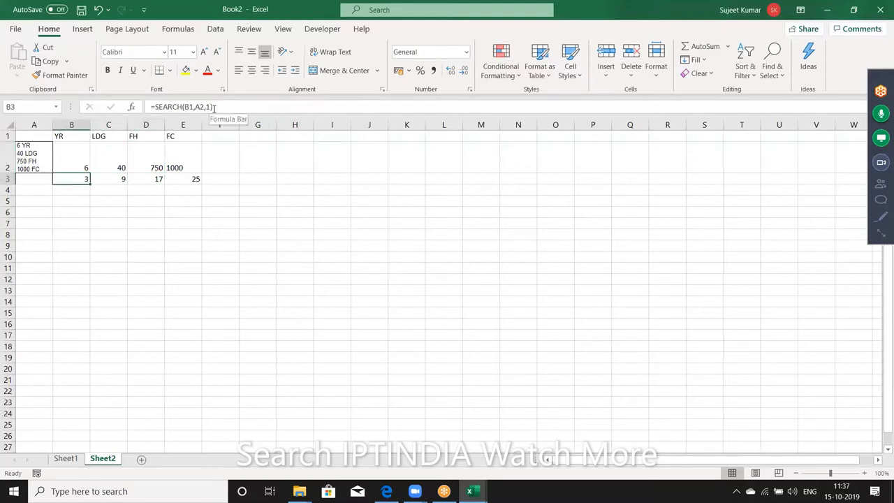
Step: Copy SEARCH(B1,A2,1) from B3 and paste it over the B3 reference in B2's LEFT
left_click_drag(155, 106, 213, 106)
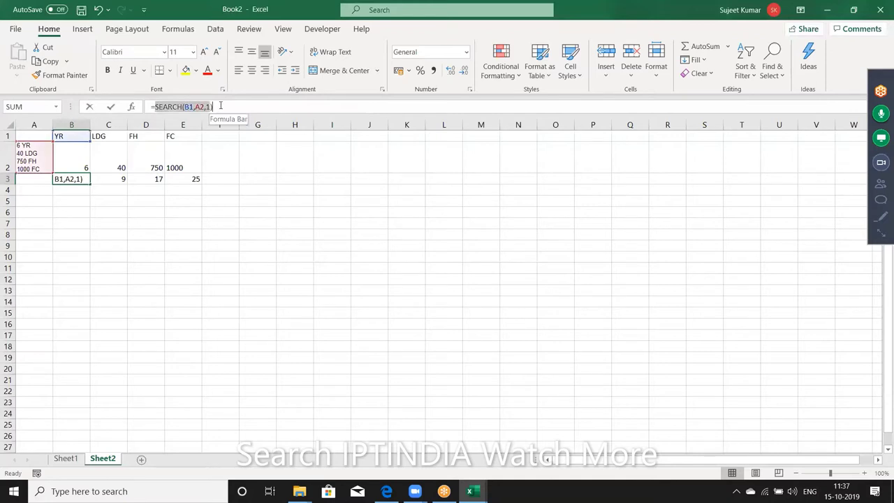
key("ctrl+c")
key("Escape")
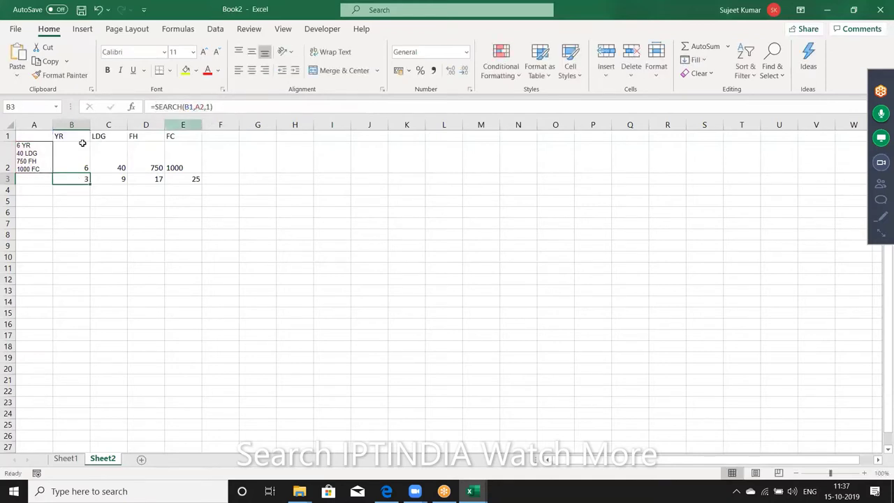
left_click(79, 153)
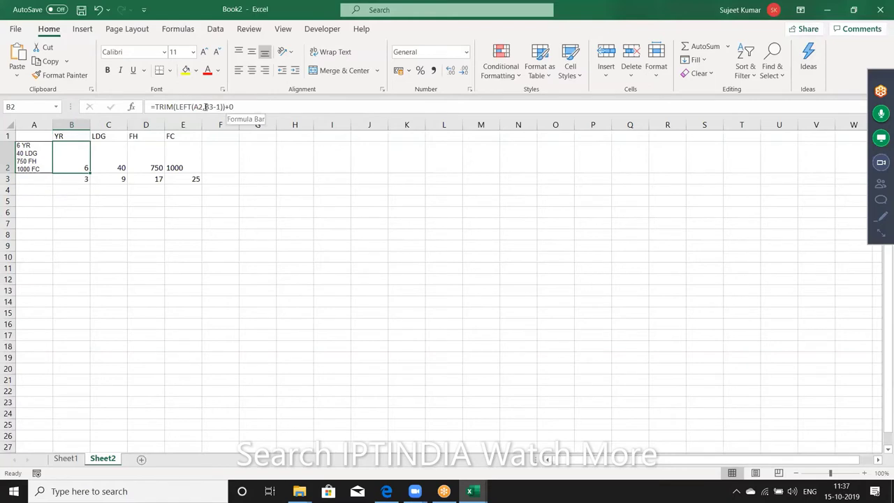
left_click(206, 106)
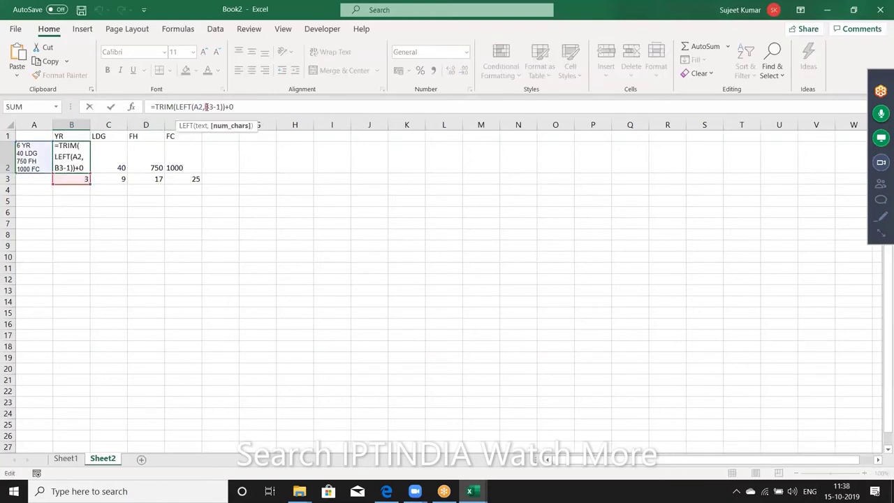
double_click(208, 106)
key("ctrl+v")
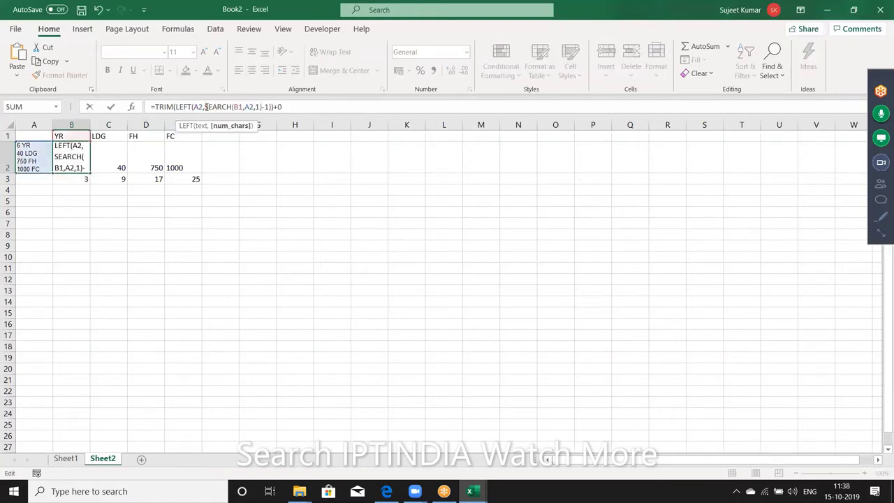
key("Return")
Step: Replace the subtracted B3 in C2's MID length with SEARCH(B1,A2,1), still returning 40
key("Right")
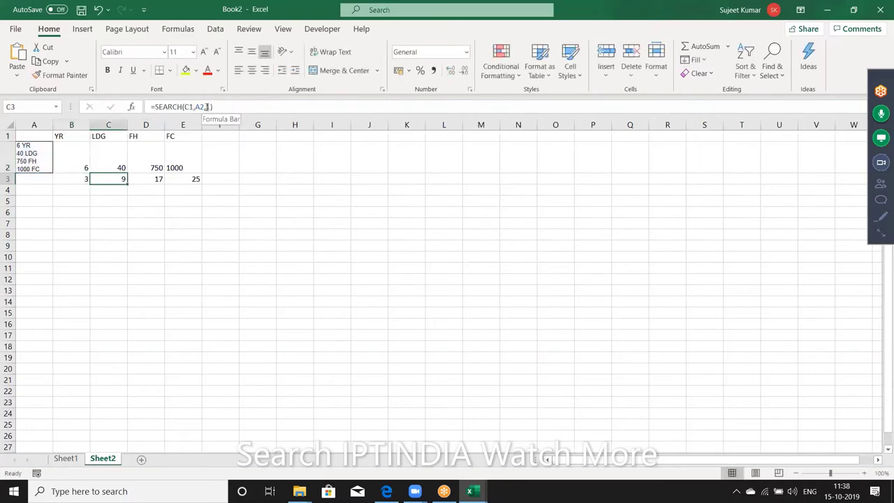
key("Up")
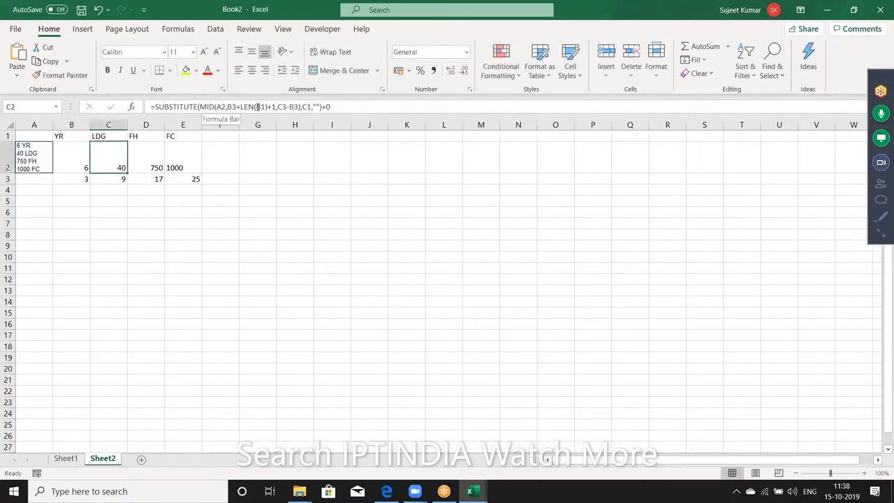
left_click(294, 107)
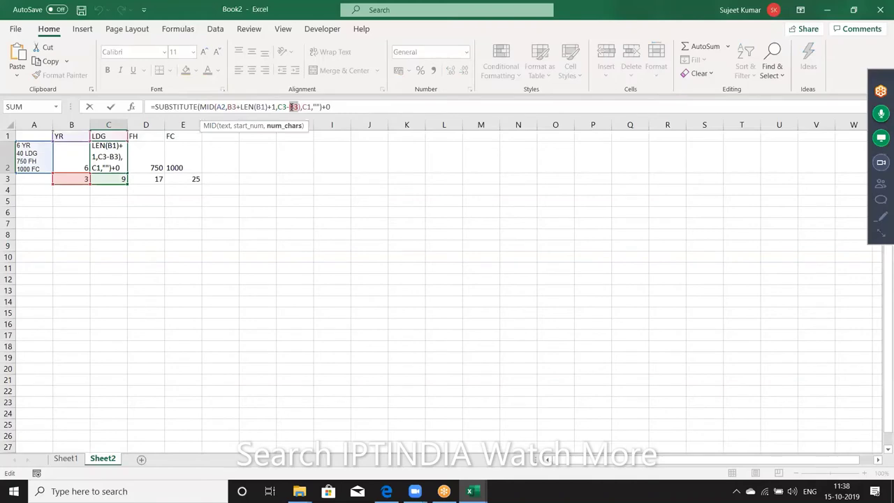
key("ctrl+v")
key("Return")
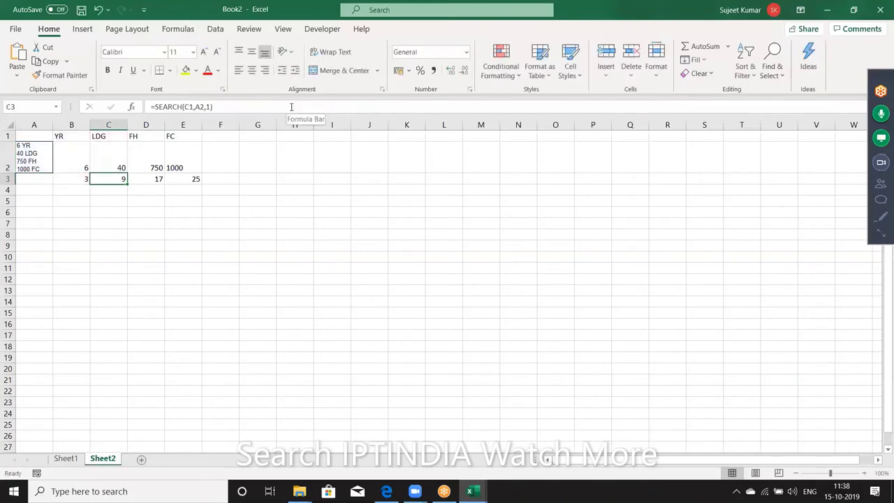
key("Up")
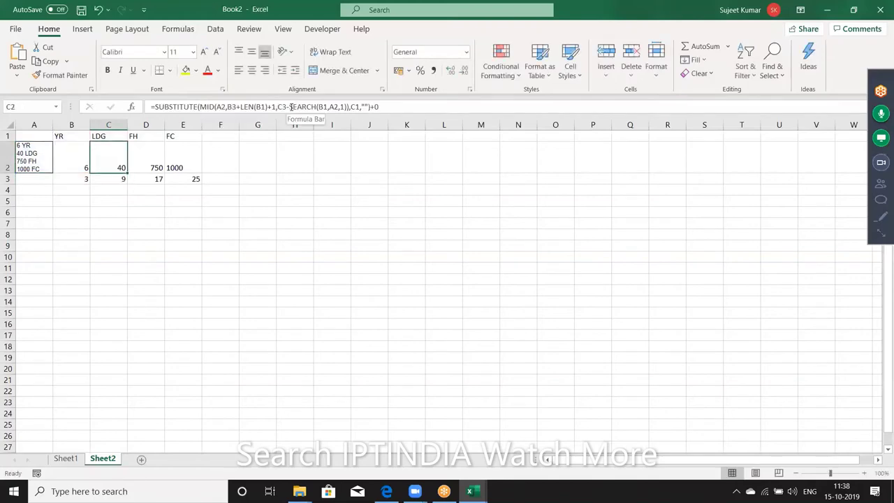
Step: Start removing the SEARCH expression from C3, then cancel, leaving C3 unchanged
key("Down")
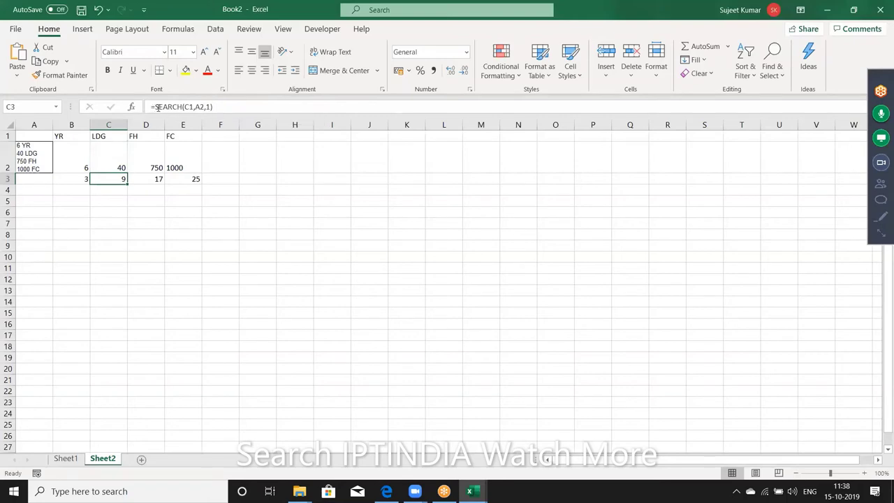
left_click(156, 106)
left_click_drag(214, 106, 155, 106)
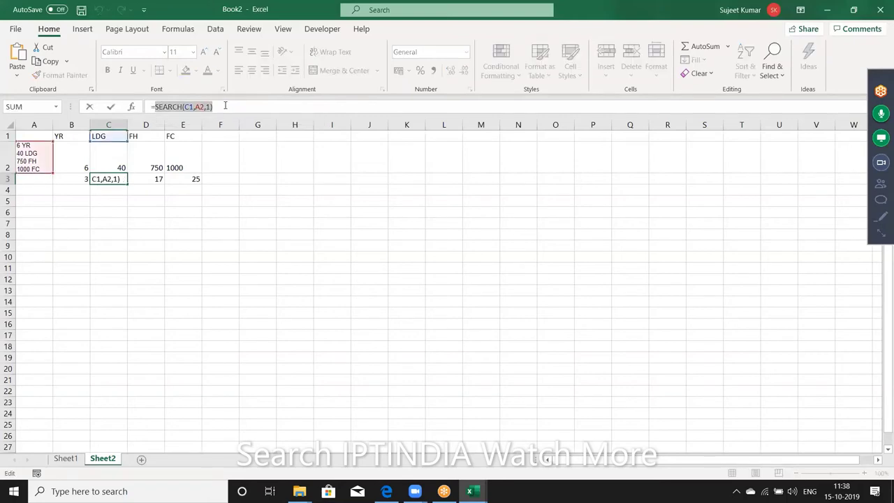
key("BackSpace")
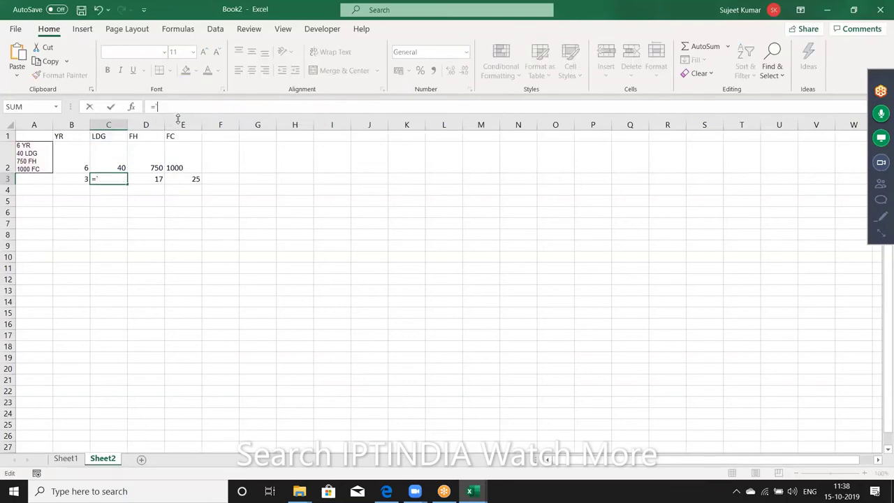
key("Escape")
left_click(116, 153)
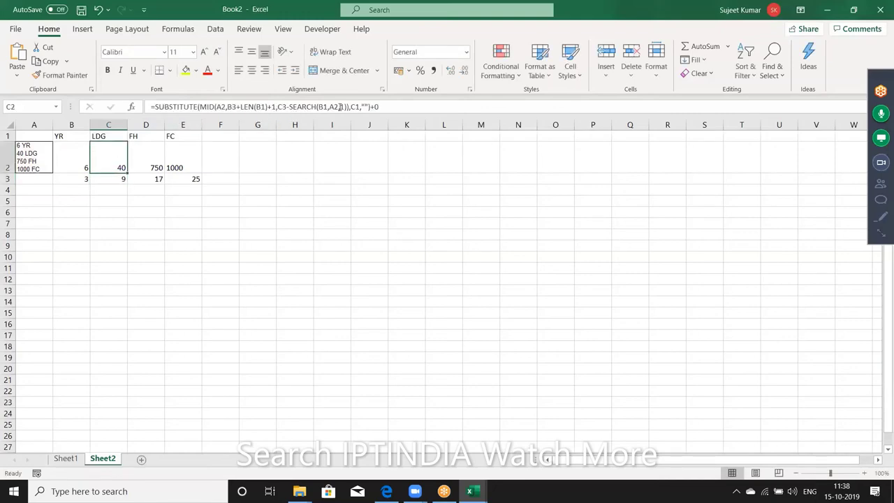